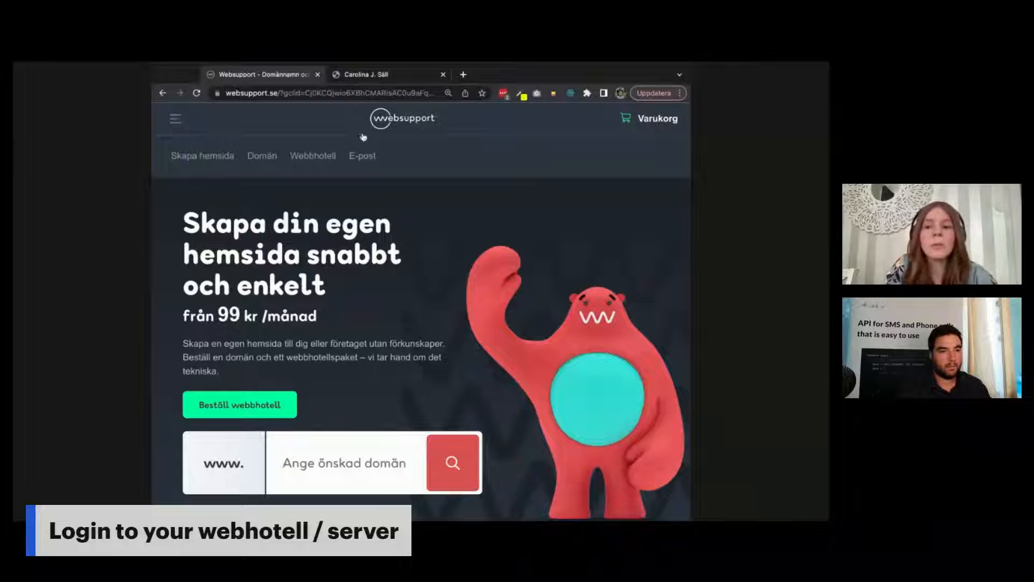
Step: Open the websupport.se navigation menu and go to the Logga in customer login
click(181, 118)
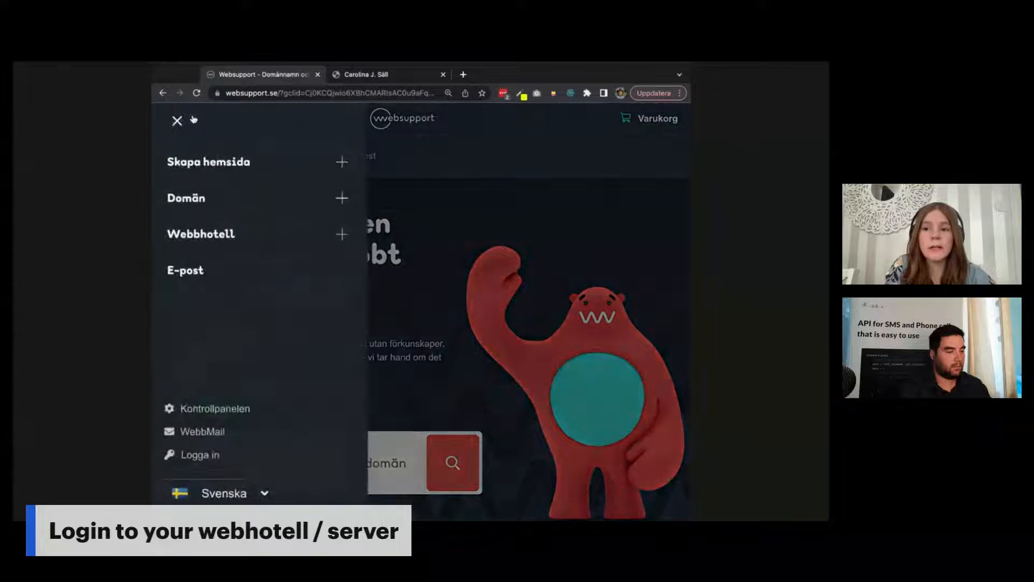
click(207, 458)
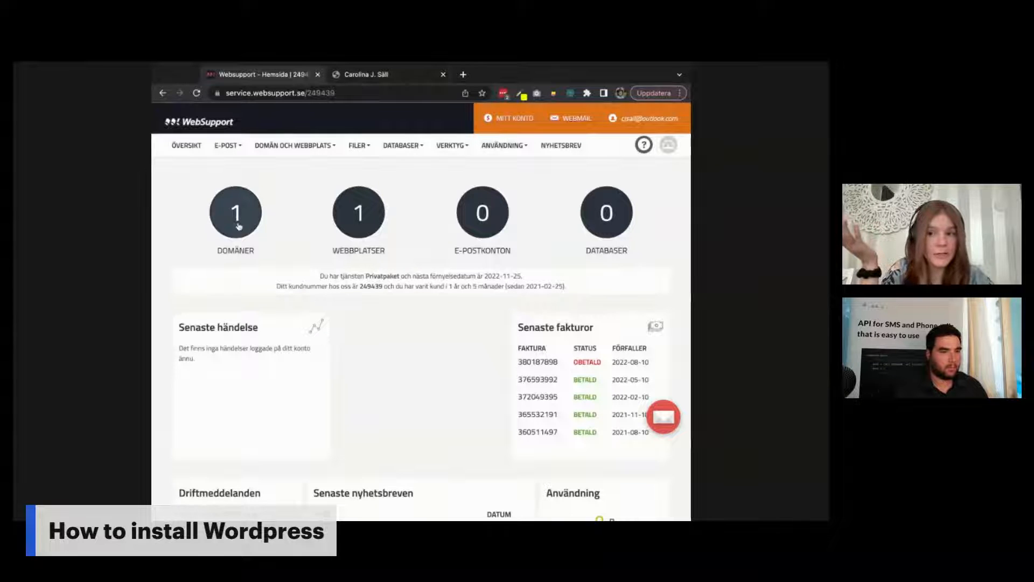
click(362, 74)
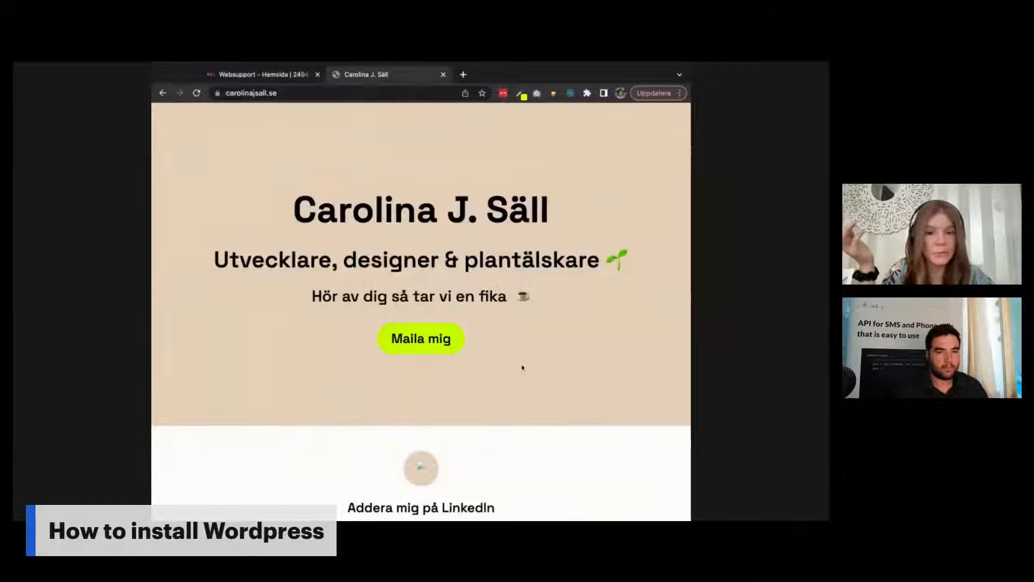
scroll(506, 362, down, 3)
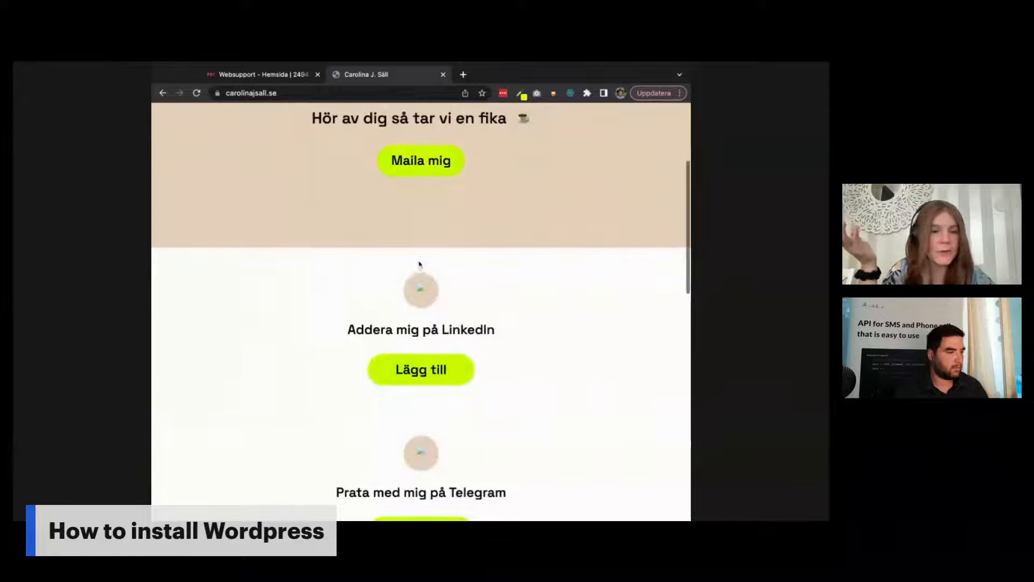
scroll(510, 286, up, 2)
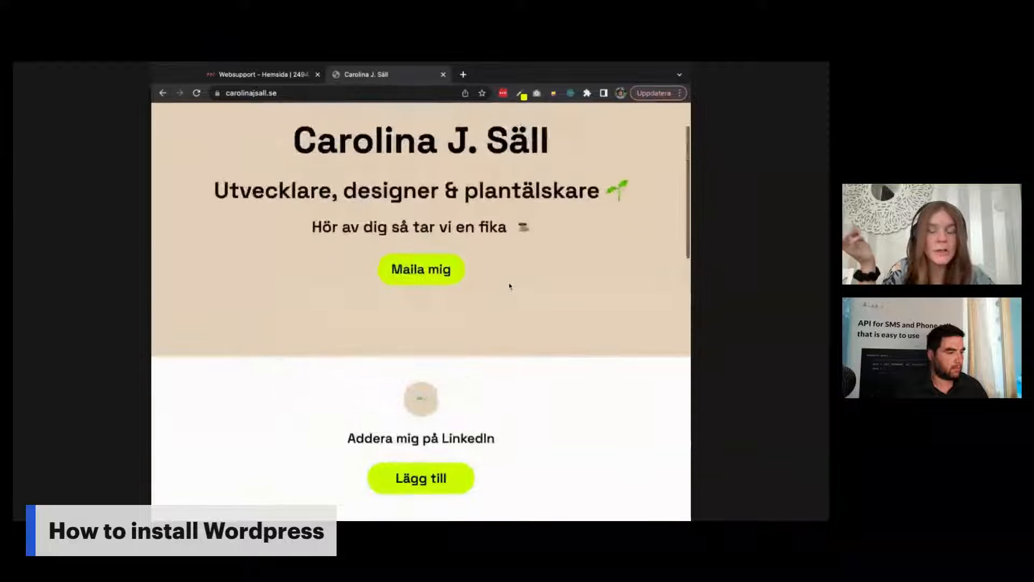
scroll(510, 286, up, 2)
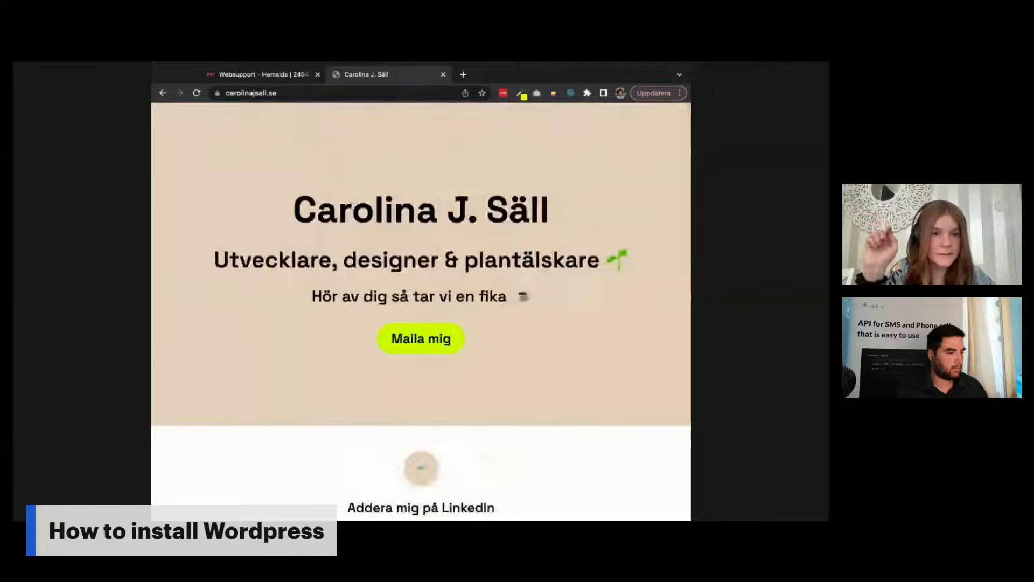
click(277, 75)
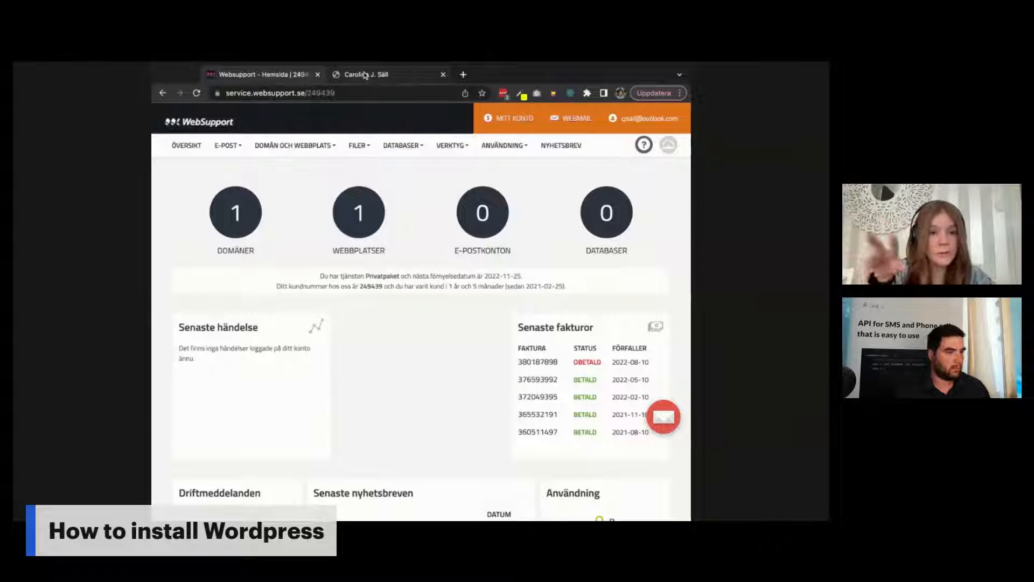
Step: Glance at the personal site, return to the control panel dashboard and open the VERKTYG tools list
click(366, 75)
click(248, 74)
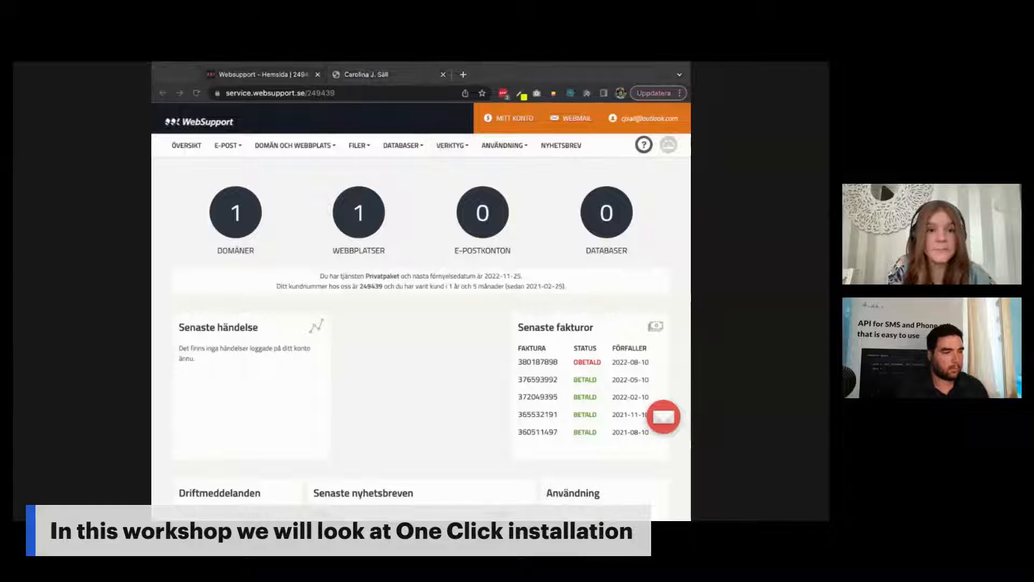
click(474, 172)
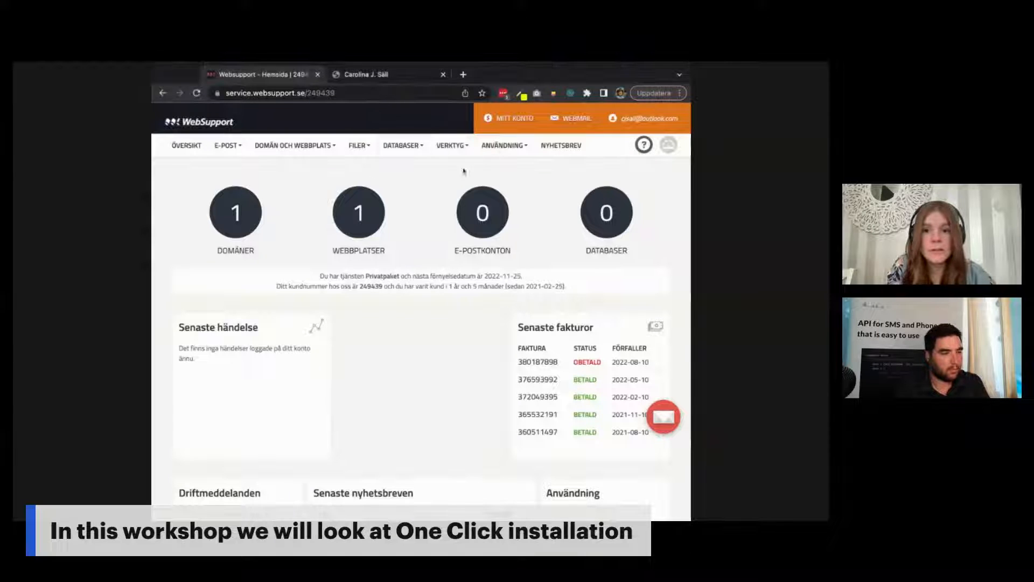
click(457, 151)
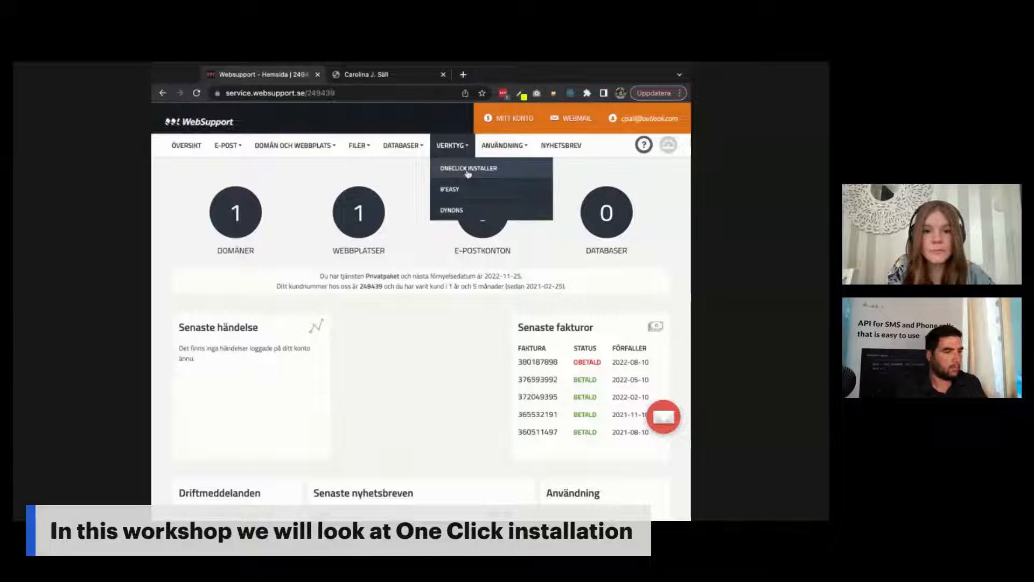
Step: Start a new OneClick Installer application and open the Webbplats picker for carolinajsall.se
click(469, 172)
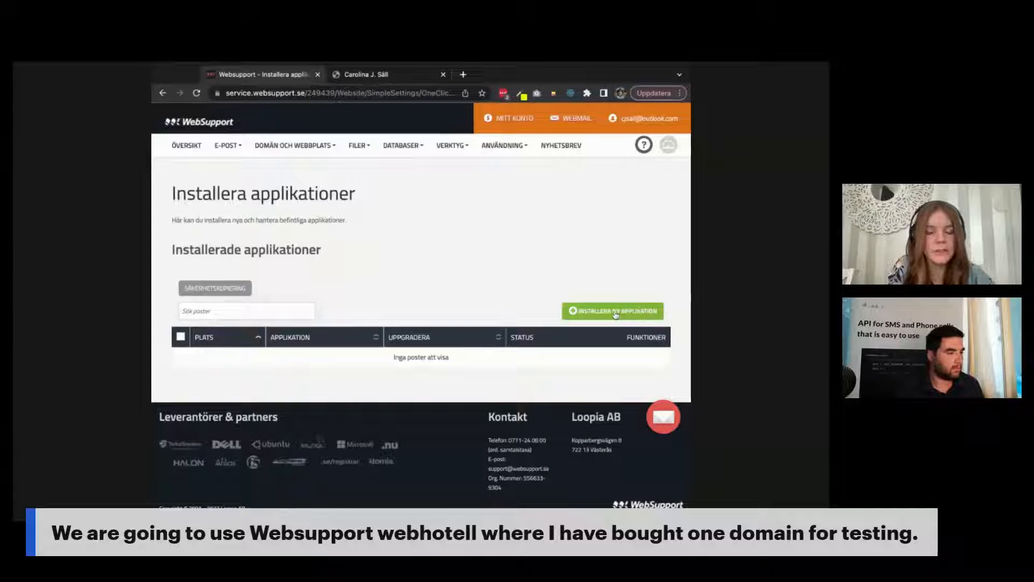
click(616, 313)
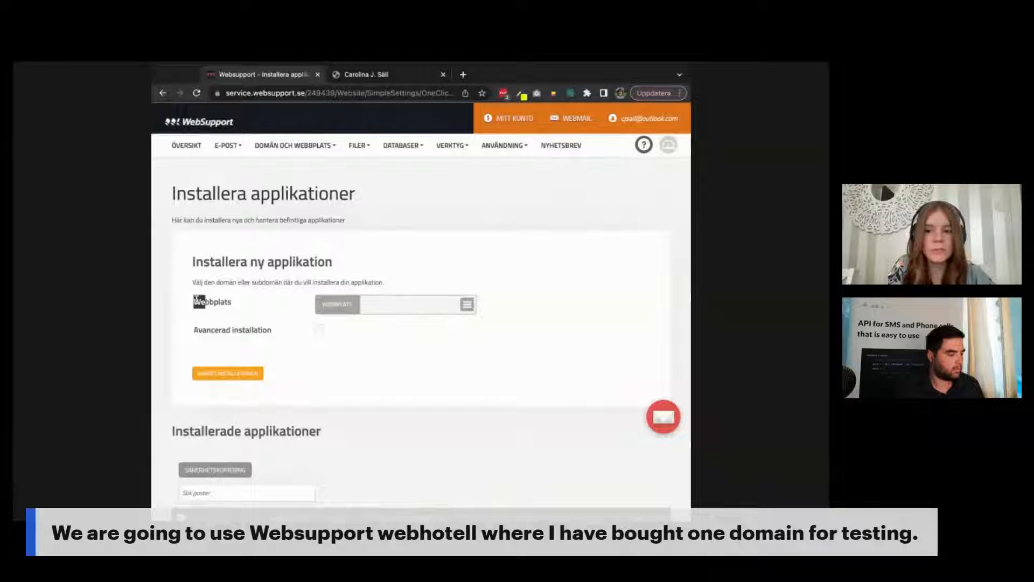
drag(199, 300, 246, 304)
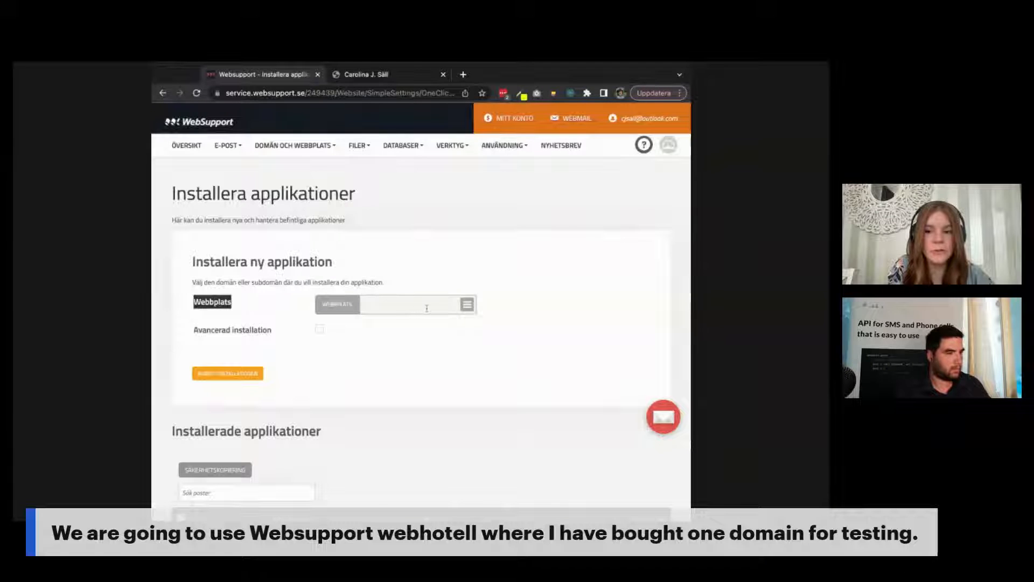
click(467, 306)
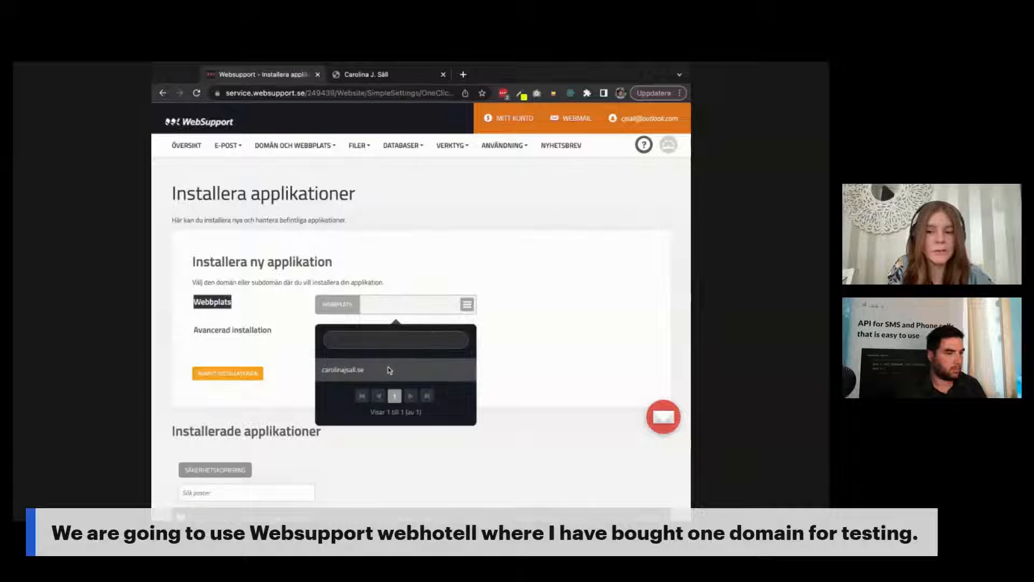
click(354, 371)
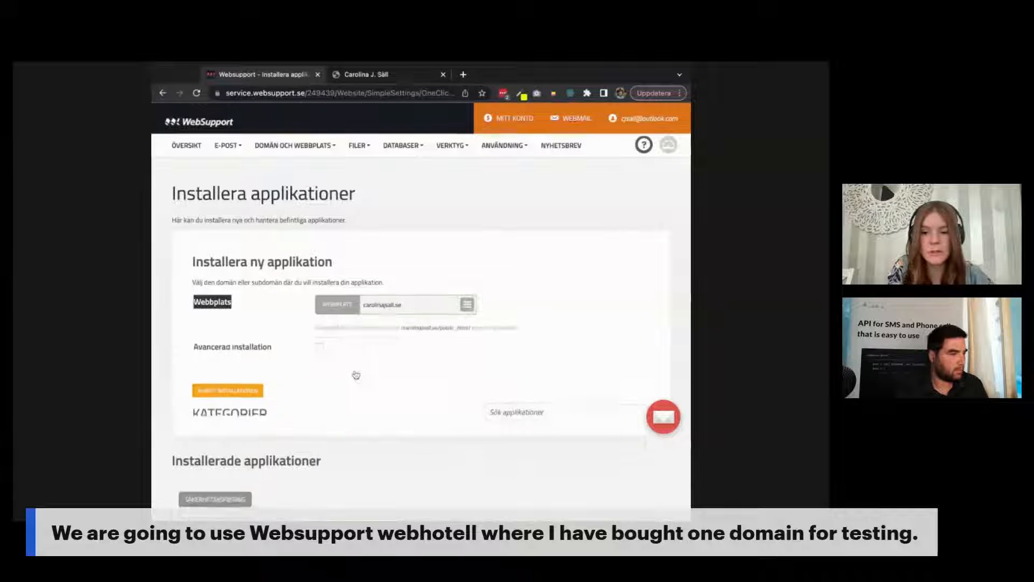
scroll(423, 376, down, 3)
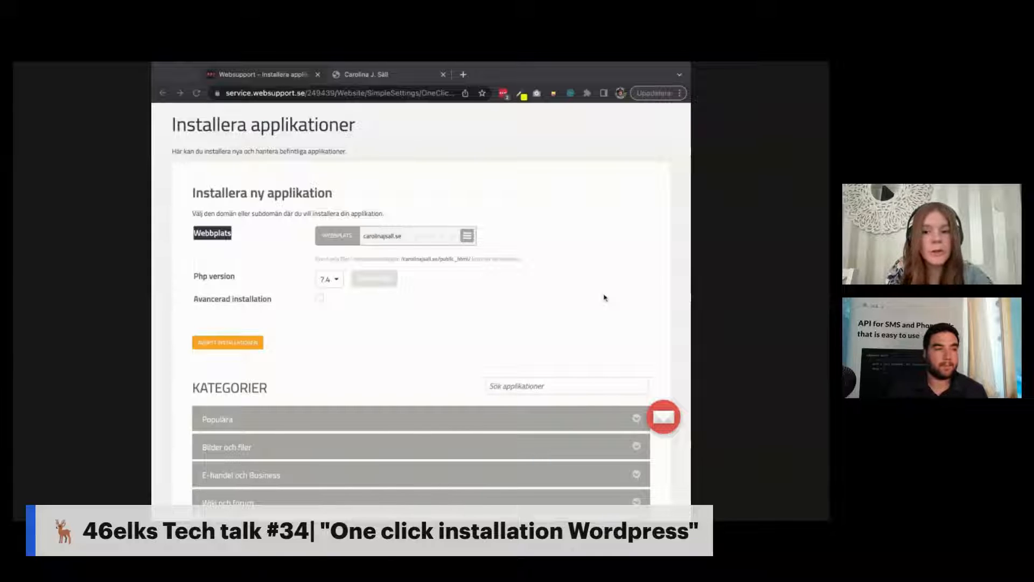
click(442, 328)
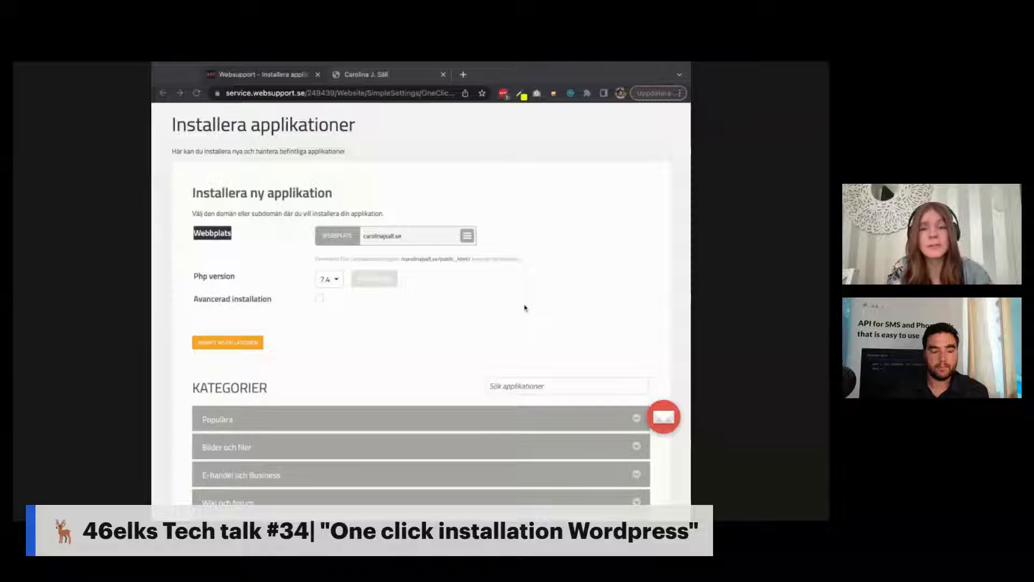
scroll(524, 308, down, 1)
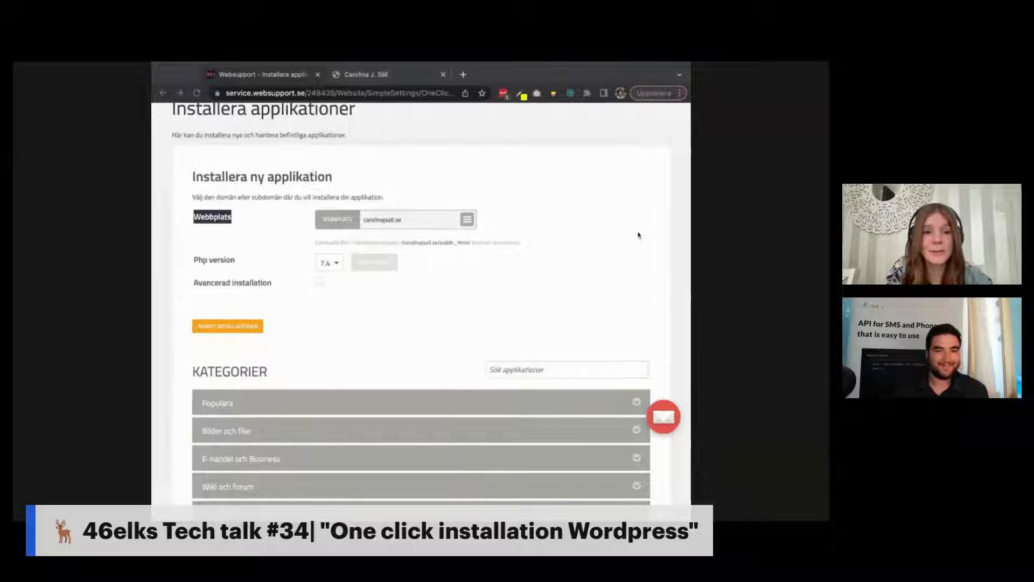
click(551, 291)
scroll(550, 291, down, 2)
scroll(550, 291, down, 2)
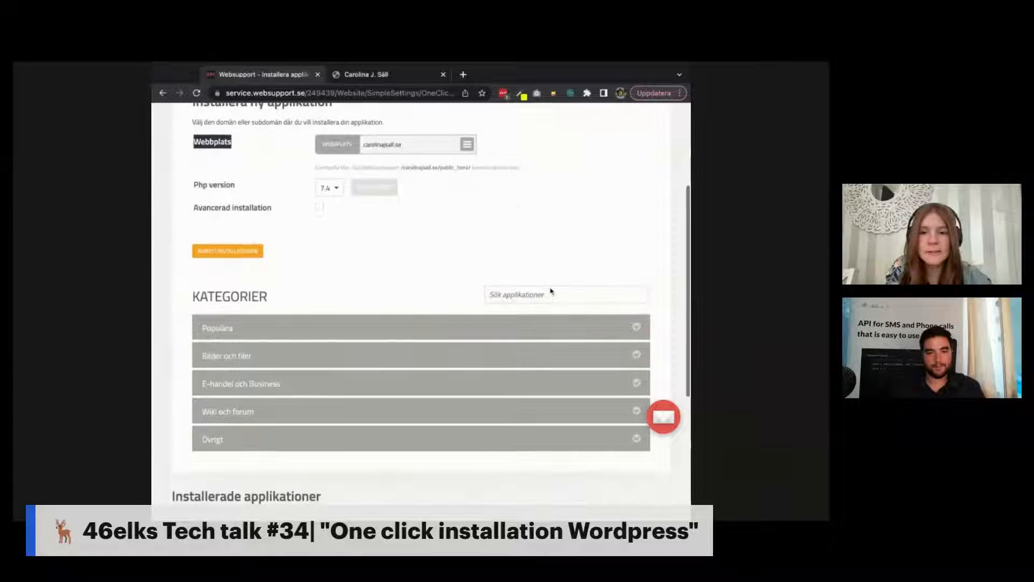
scroll(411, 291, up, 4)
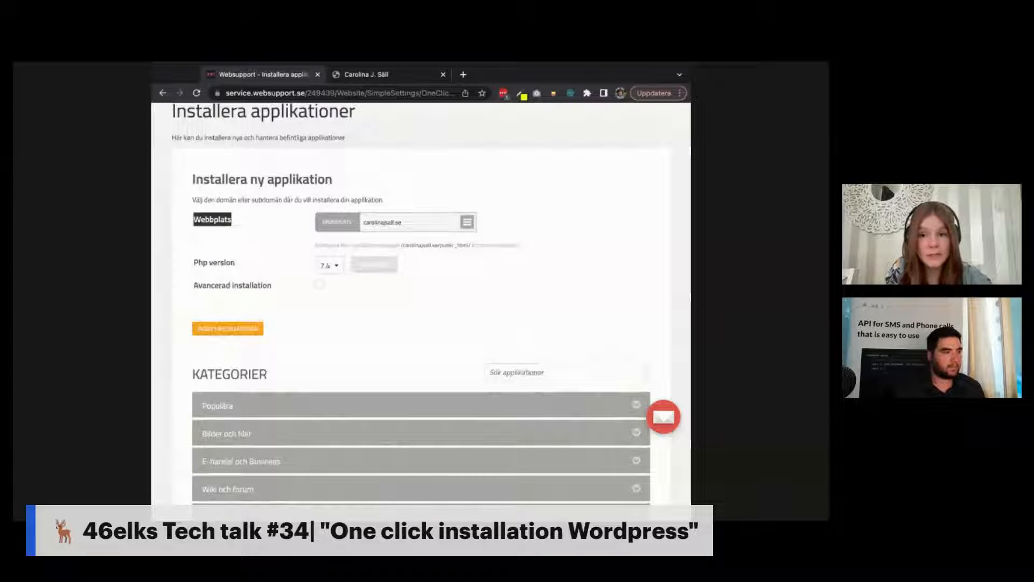
scroll(431, 312, down, 3)
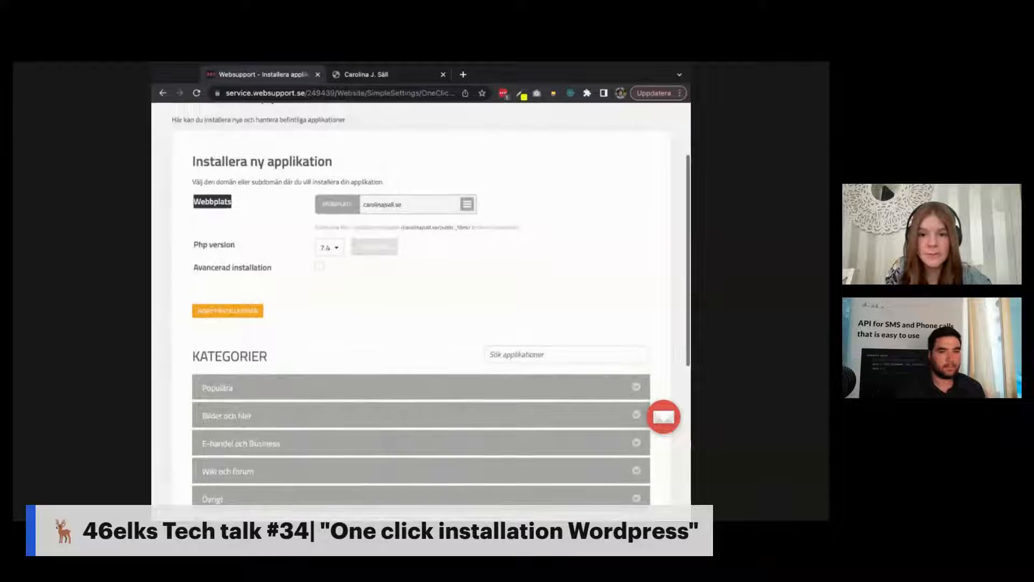
scroll(431, 313, down, 2)
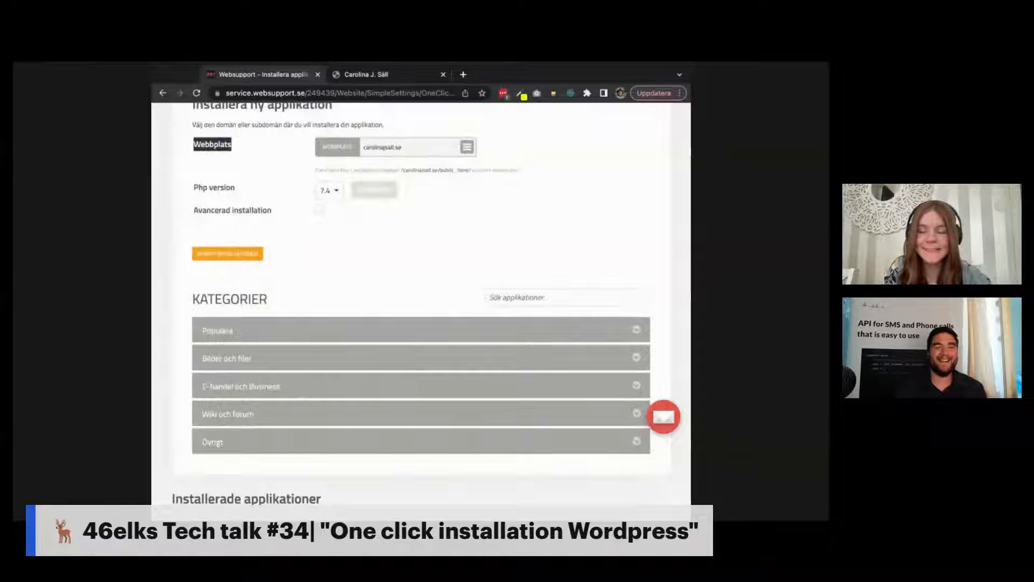
double_click(229, 300)
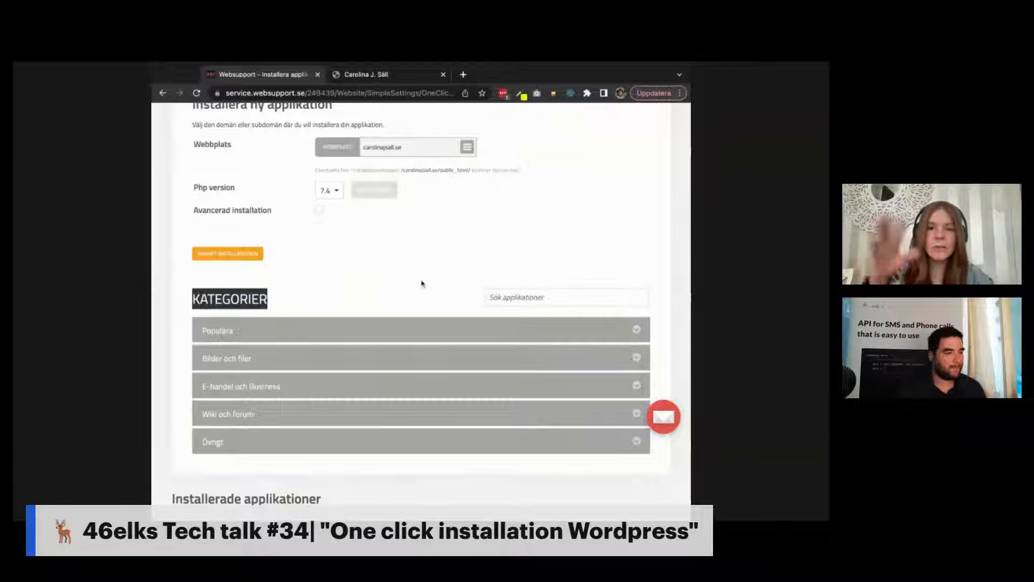
Step: Expand the Populära category and install WordPress on carolinajsall.se
click(407, 330)
scroll(416, 290, down, 1)
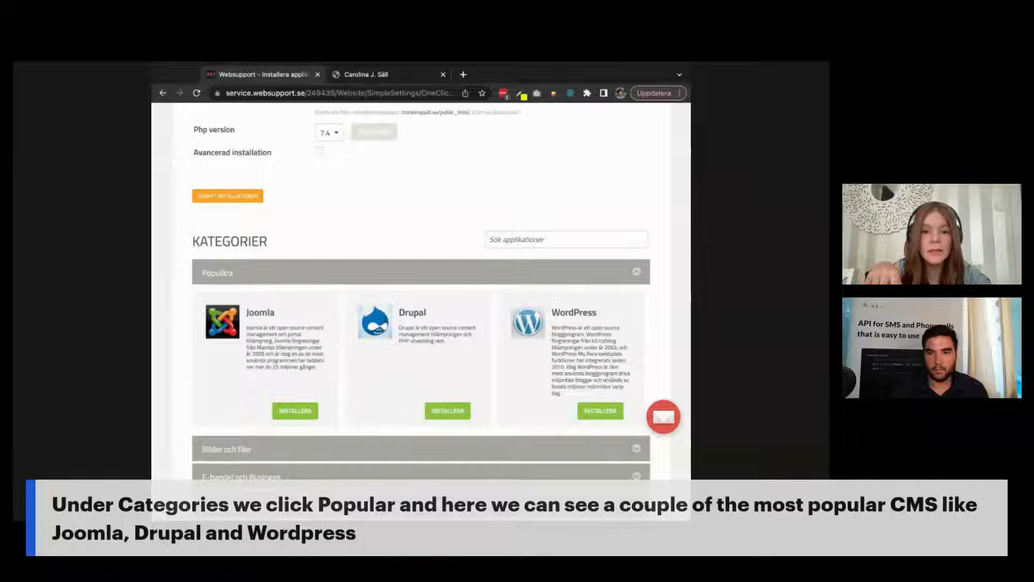
click(606, 412)
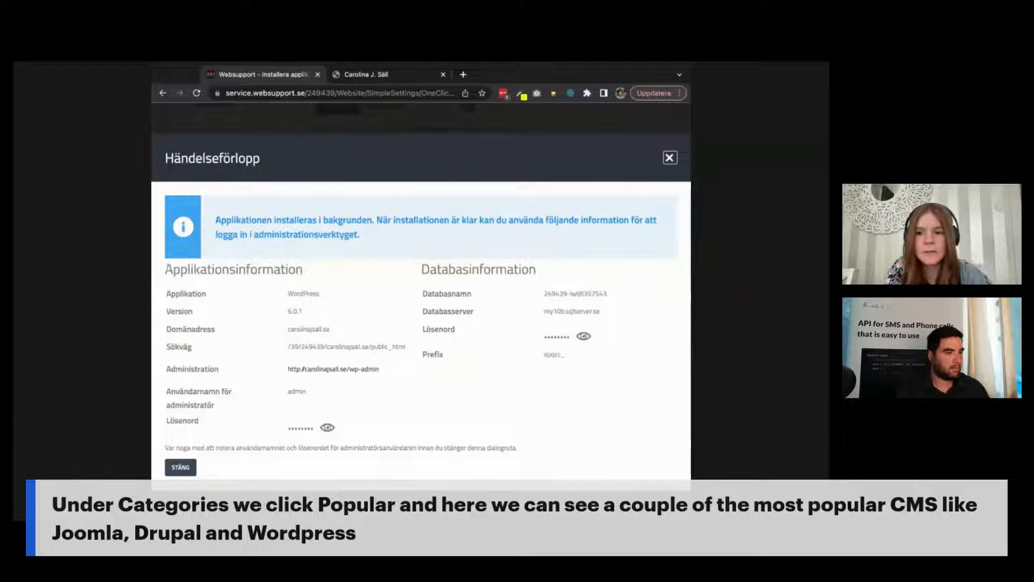
drag(168, 269, 306, 269)
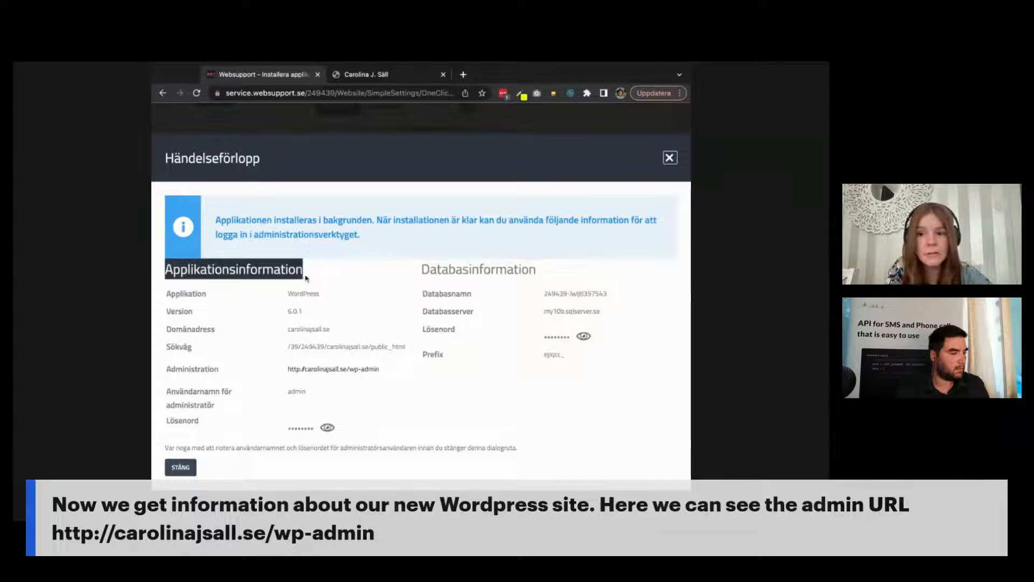
double_click(306, 292)
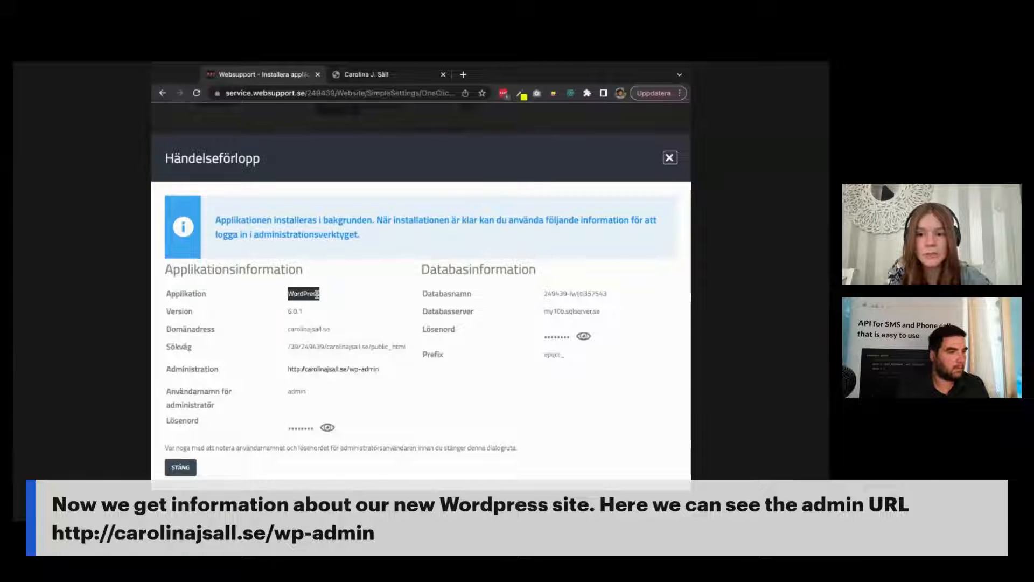
double_click(297, 311)
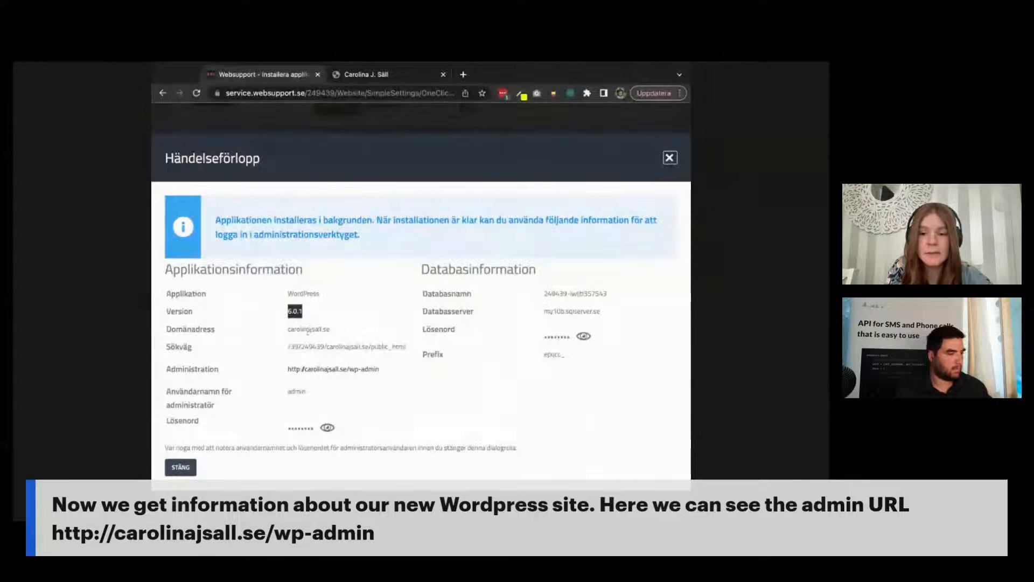
double_click(305, 329)
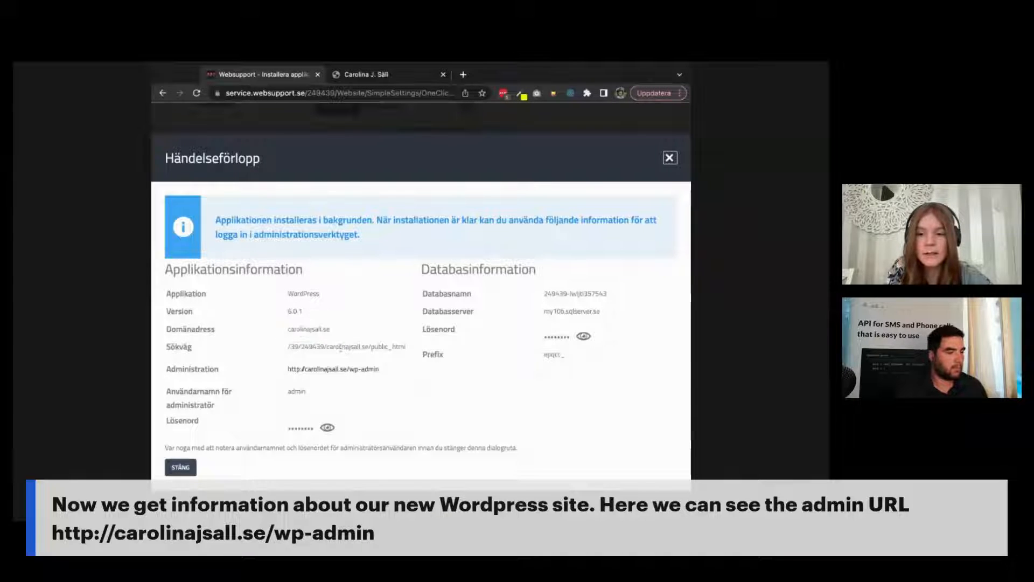
triple_click(340, 348)
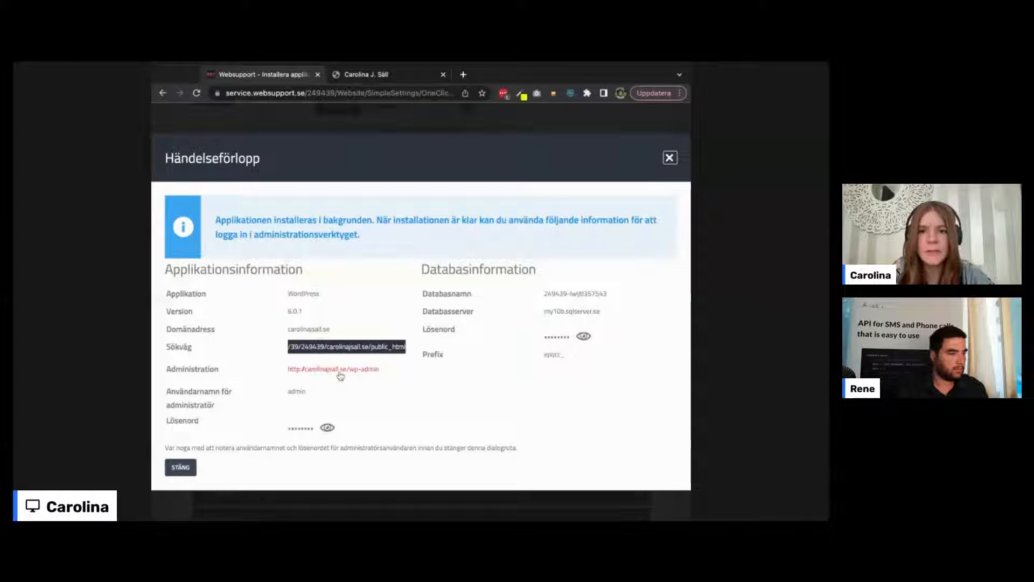
Step: Open the wp-admin link in a new tab and reveal the administrator password
super+click(341, 369)
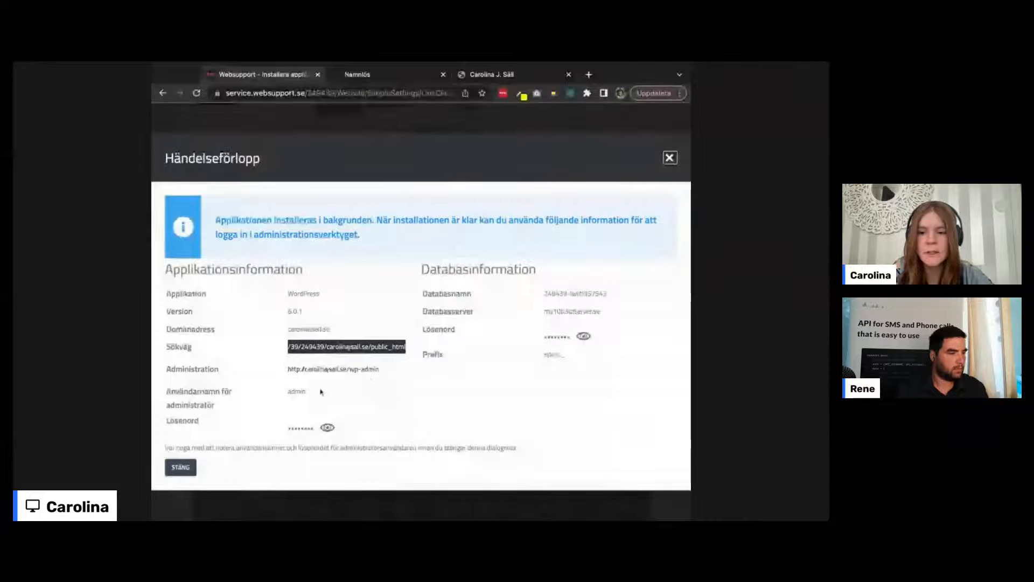
double_click(296, 391)
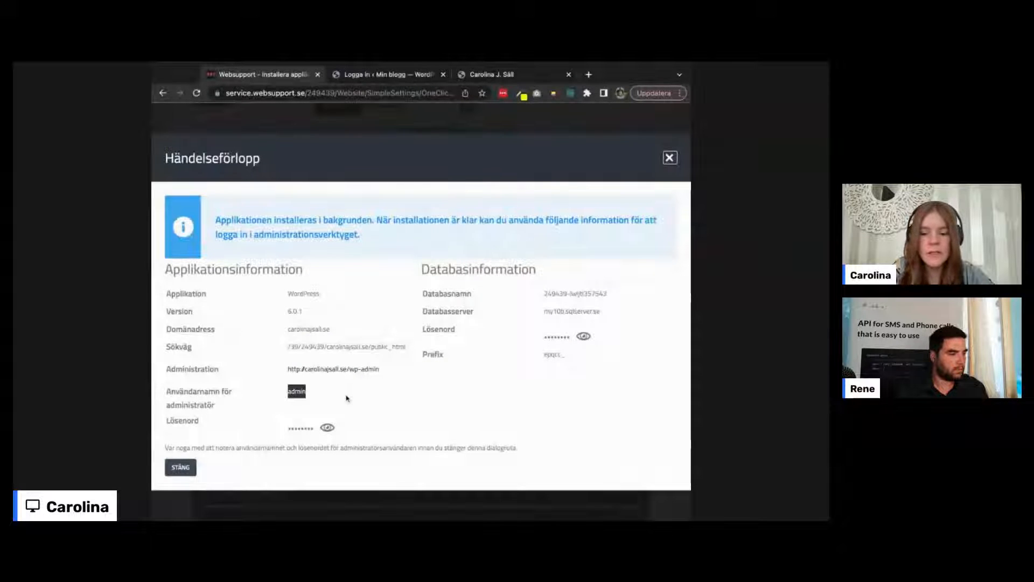
key(super+Tab)
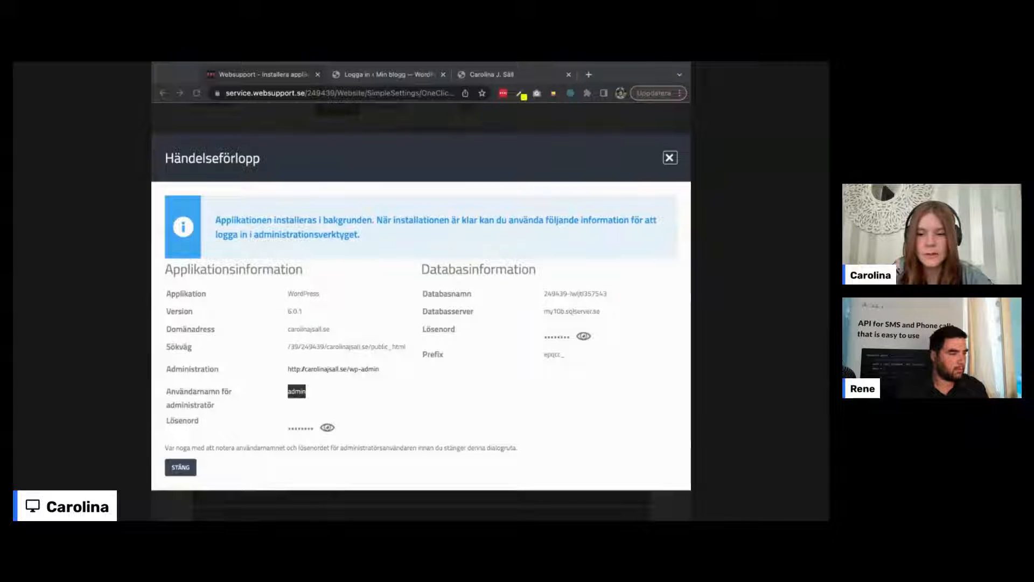
key(super+Tab)
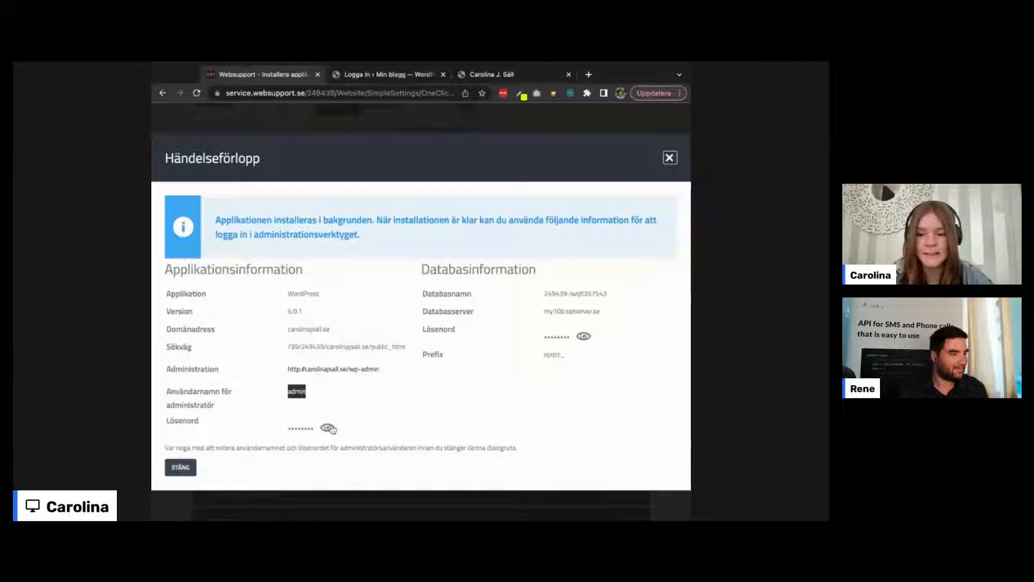
click(329, 428)
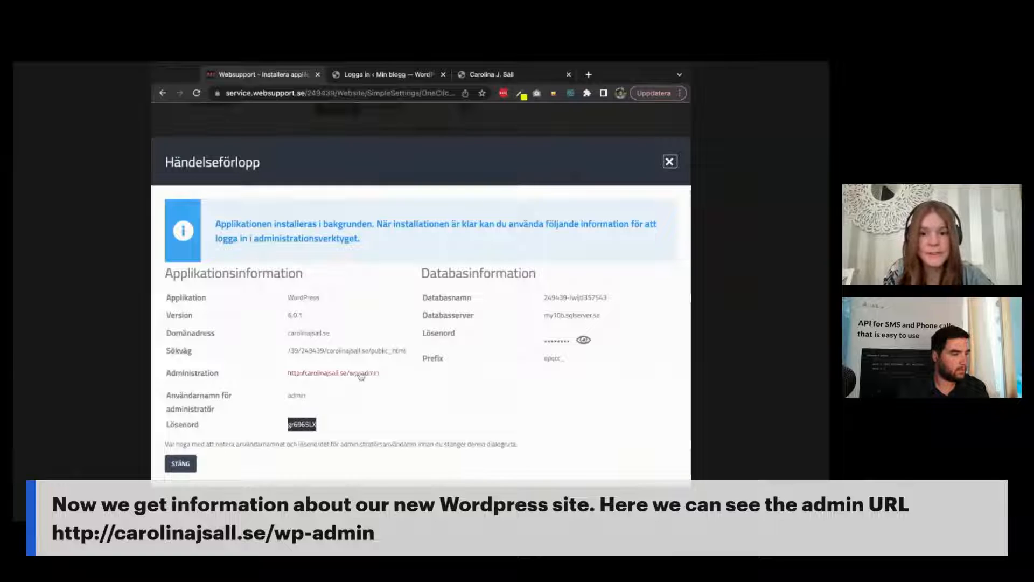
Step: Select the administrator username and password in the installation details
drag(430, 270, 555, 275)
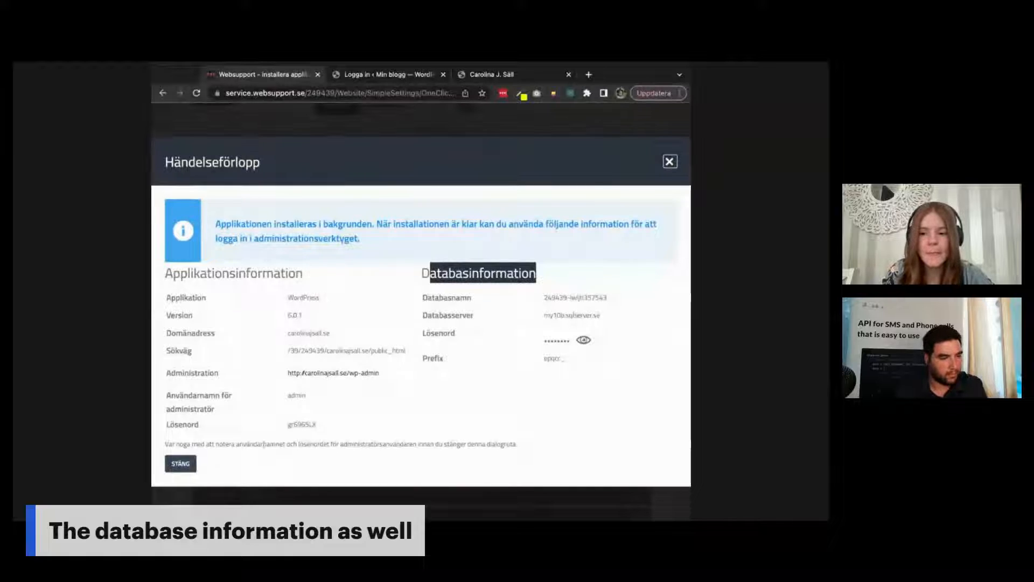
double_click(296, 396)
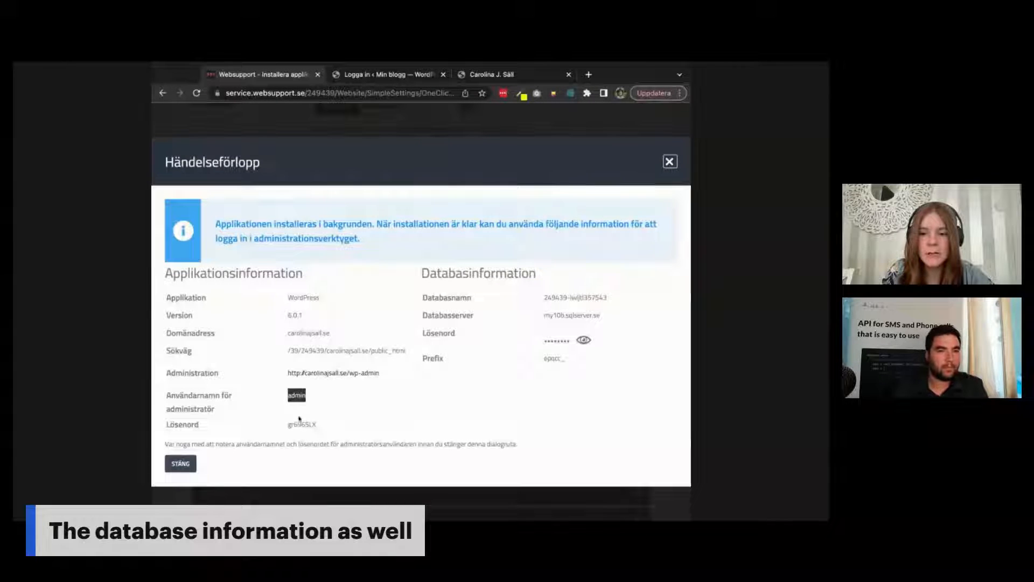
double_click(301, 425)
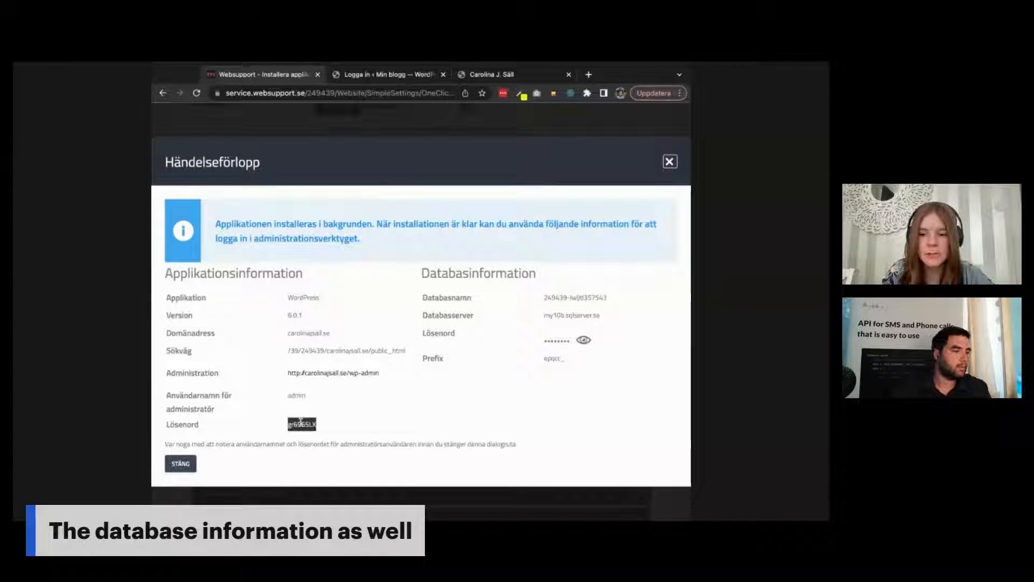
Step: Close the Händelseförlopp installation details dialog and open the FILER menu
click(178, 465)
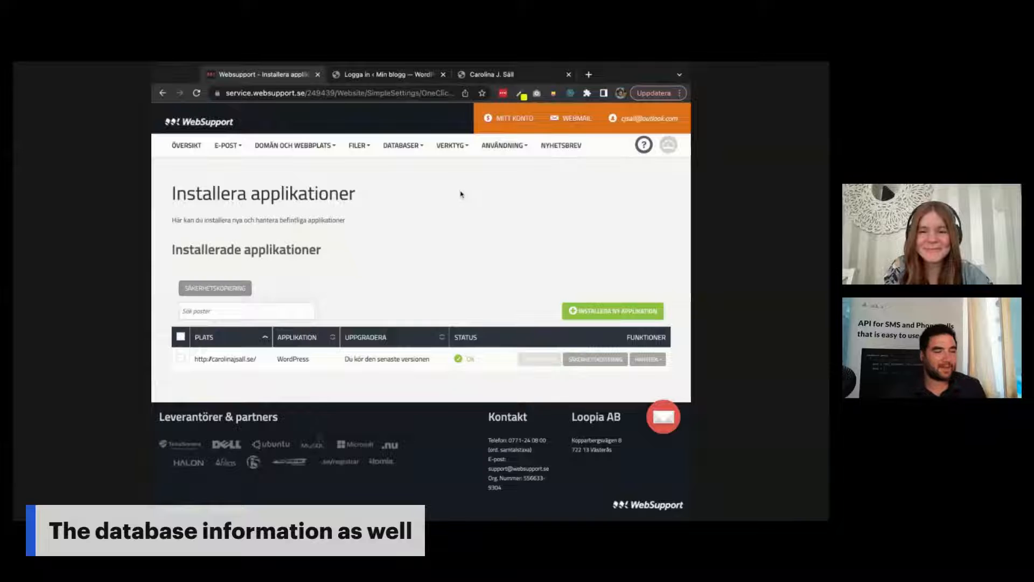
click(359, 147)
Step: Open Filhanterare and browse into carolinajsall.se/public_html
click(370, 215)
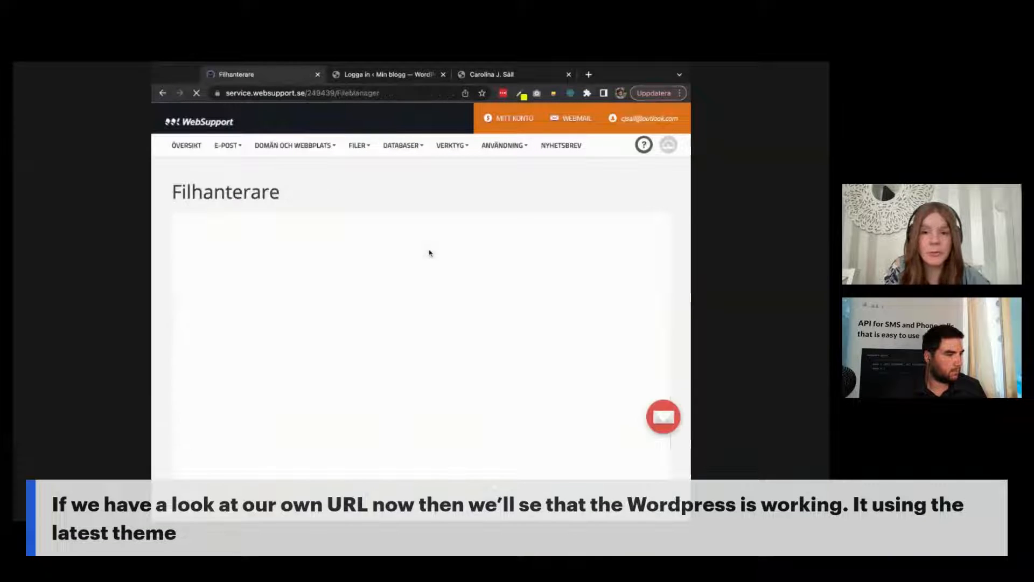
double_click(338, 313)
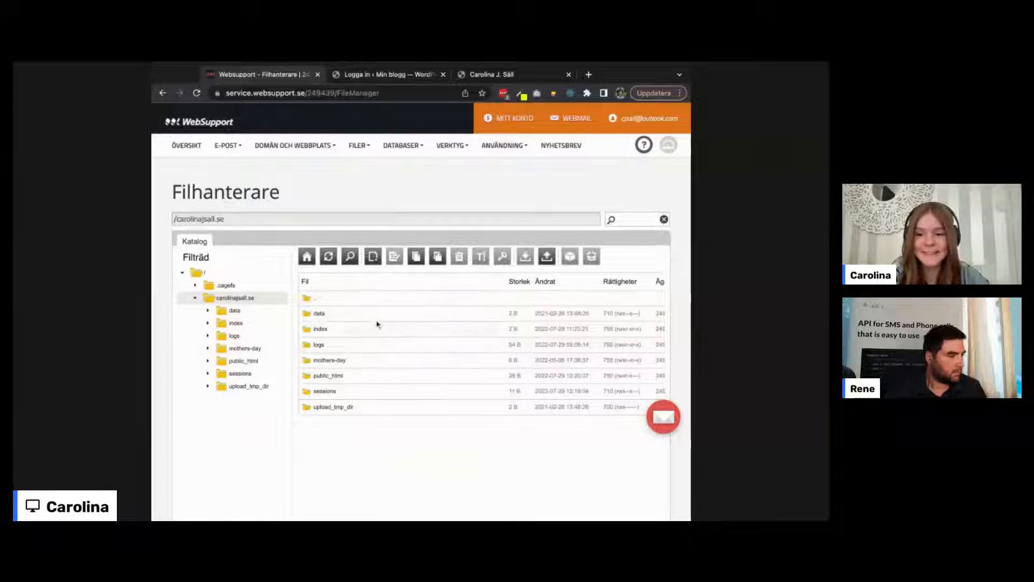
scroll(364, 380, down, 1)
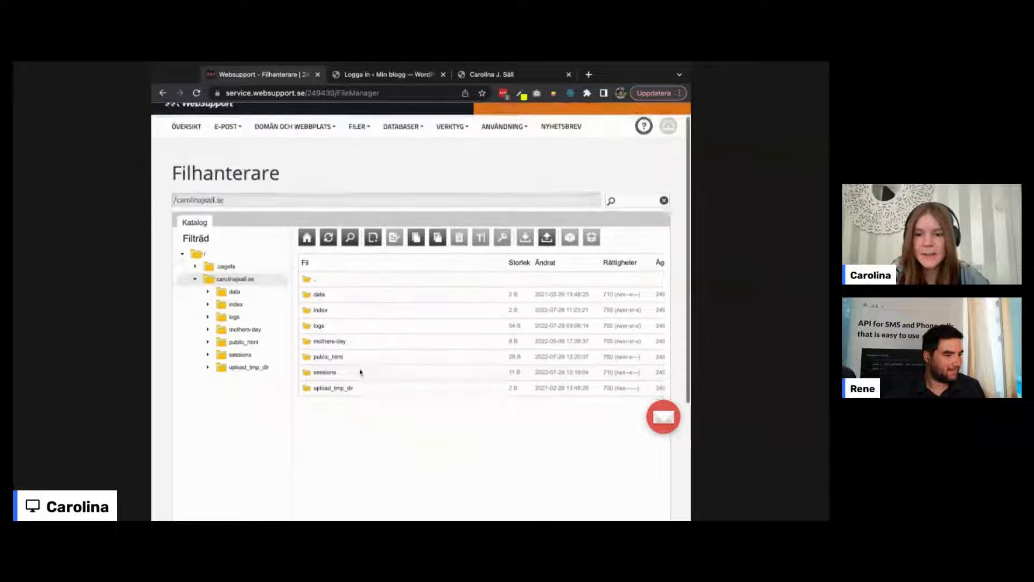
double_click(348, 358)
scroll(375, 370, down, 3)
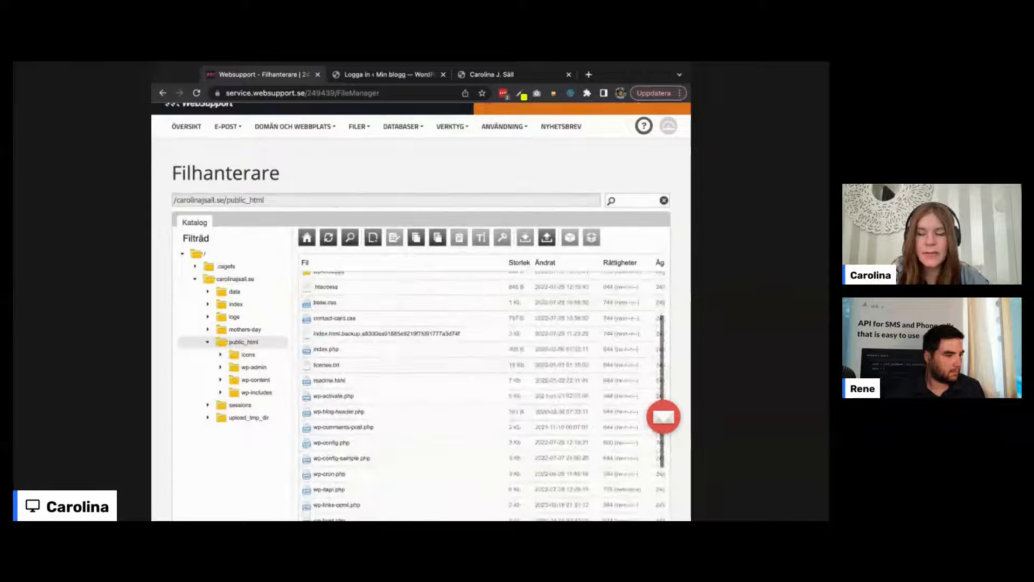
scroll(484, 401, down, 3)
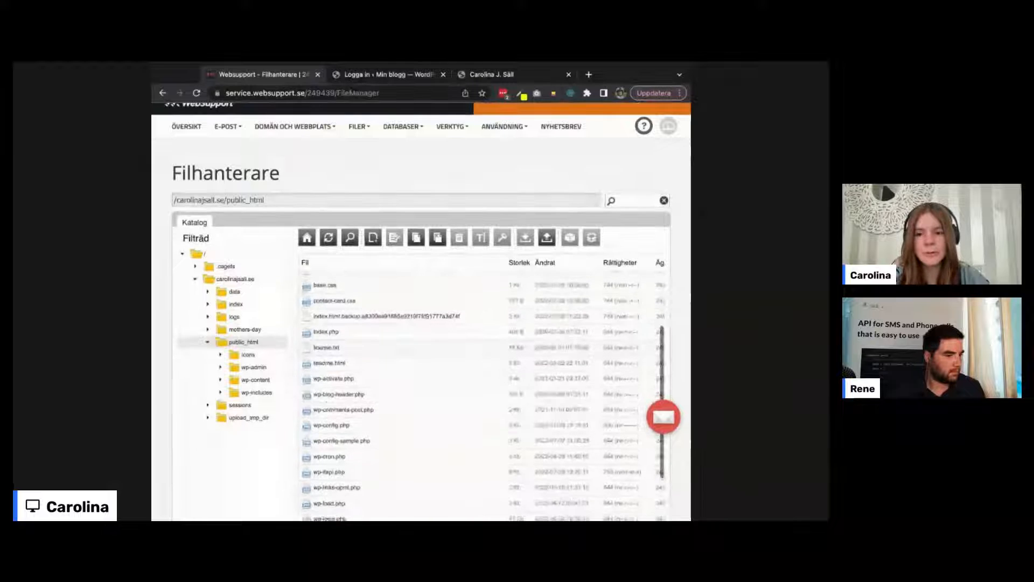
scroll(327, 318, down, 1)
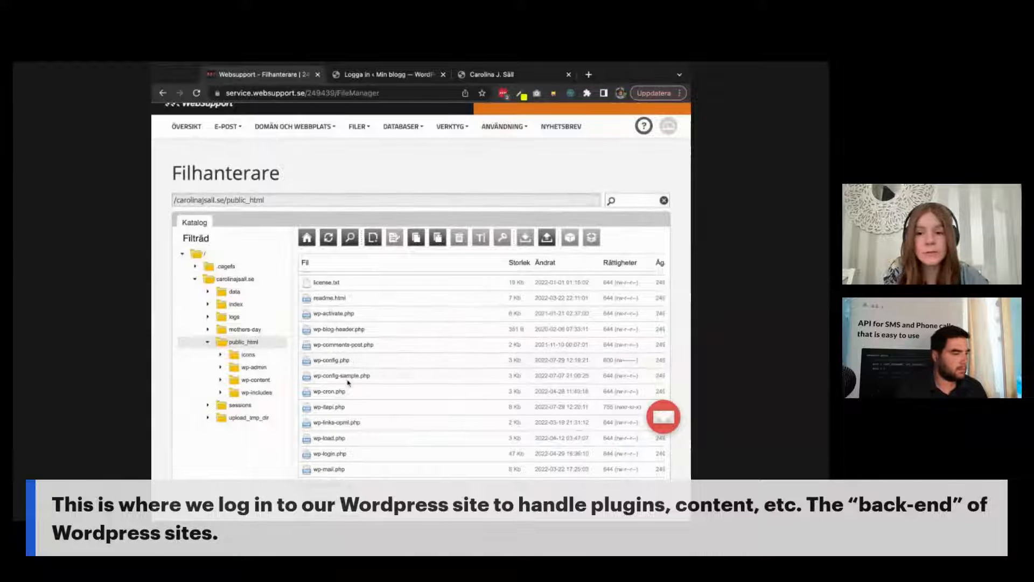
scroll(348, 382, down, 1)
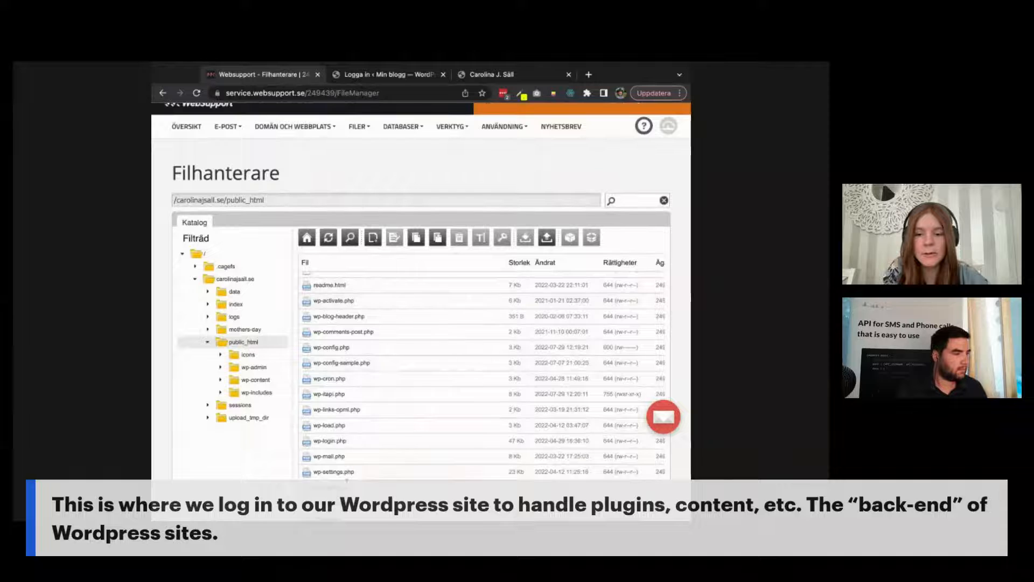
Step: Inspect the wp-admin, wp-content and wp-includes folders, then switch to the WordPress login tab
click(260, 369)
click(259, 381)
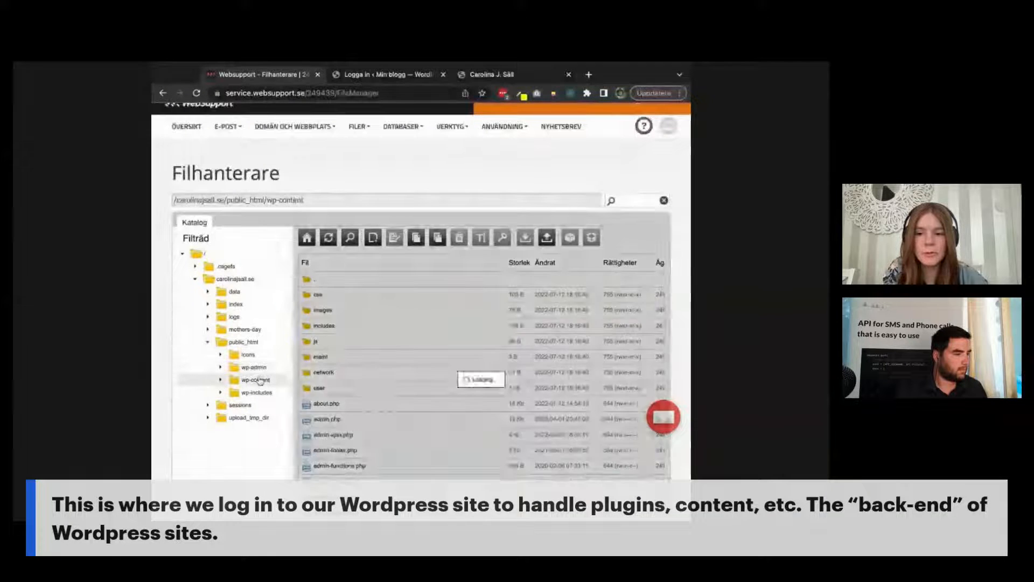
click(261, 394)
click(257, 368)
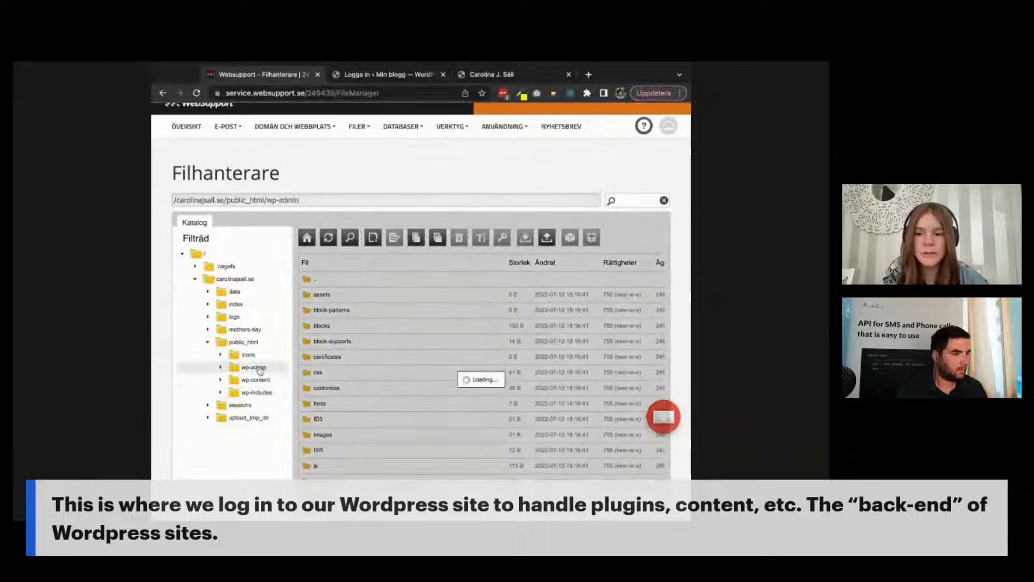
click(254, 344)
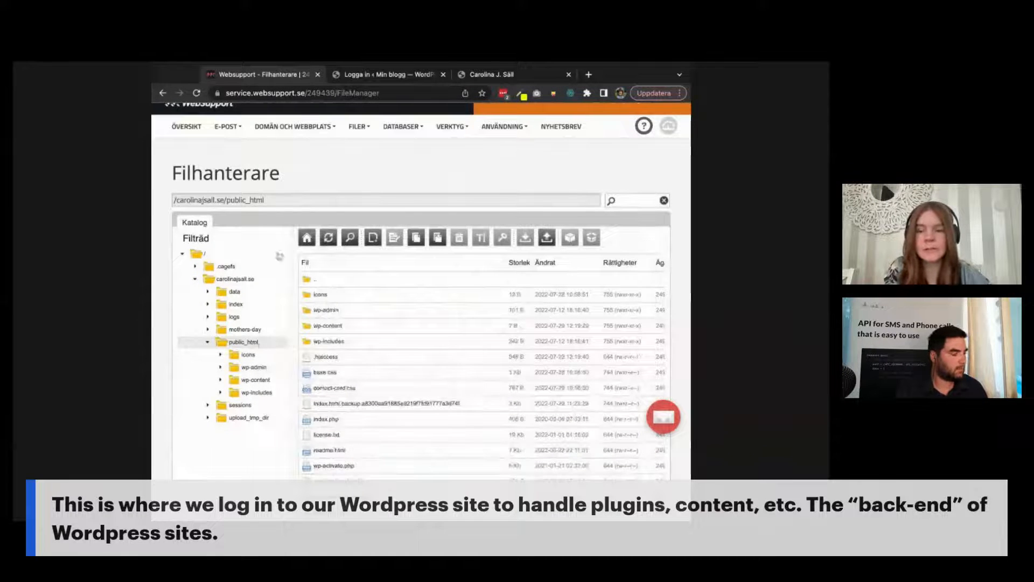
click(379, 77)
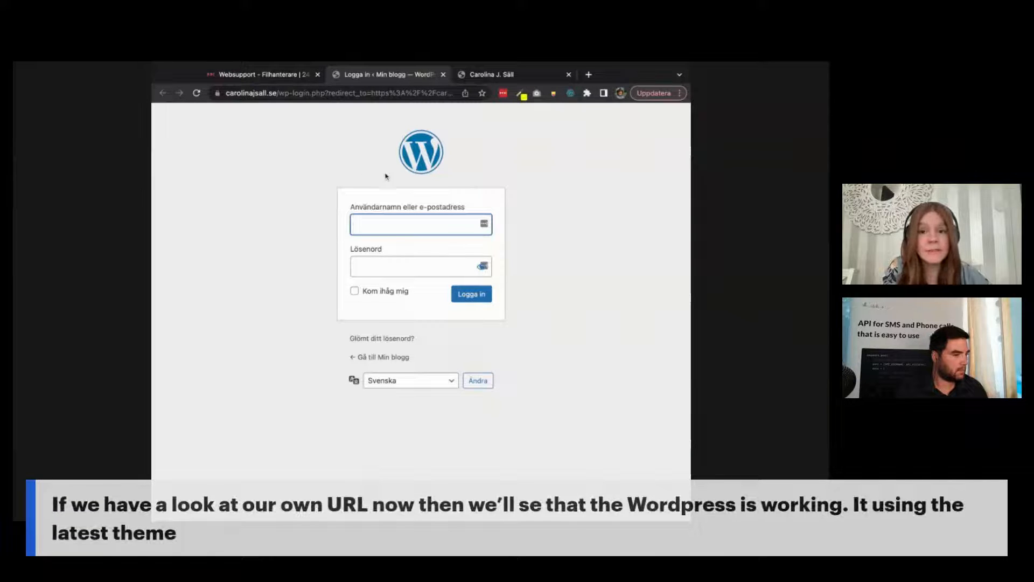
Step: Log in to WordPress as admin with the copied password, then view the carolinajsall.se homepage tab
key(super+Tab)
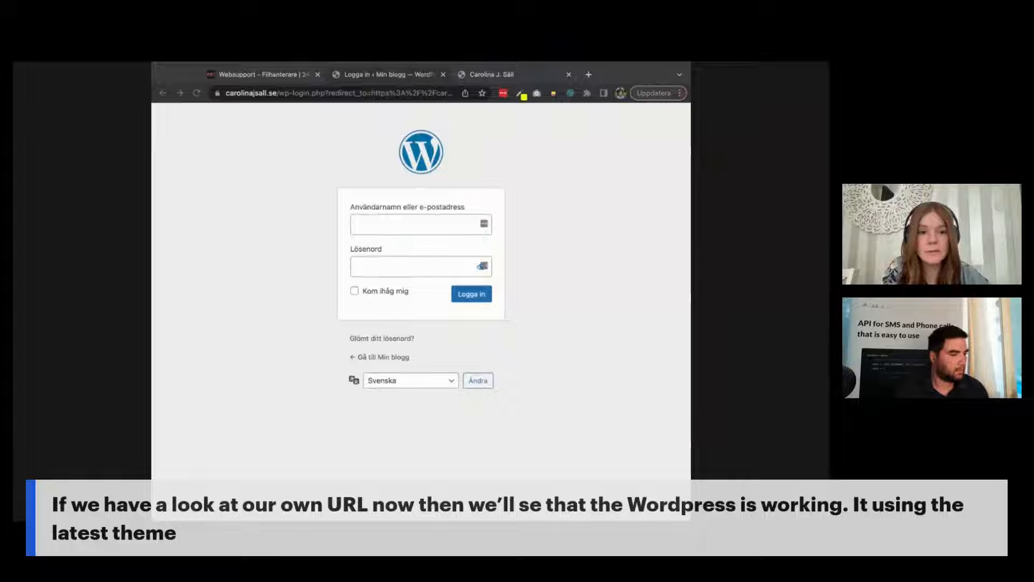
click(451, 226)
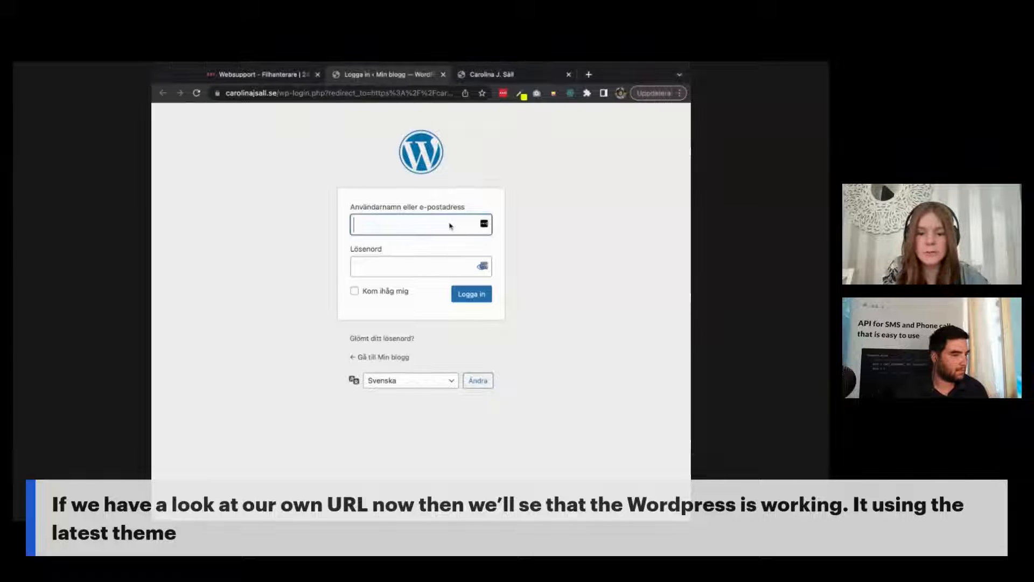
text(admin)
click(445, 264)
key(super+Tab)
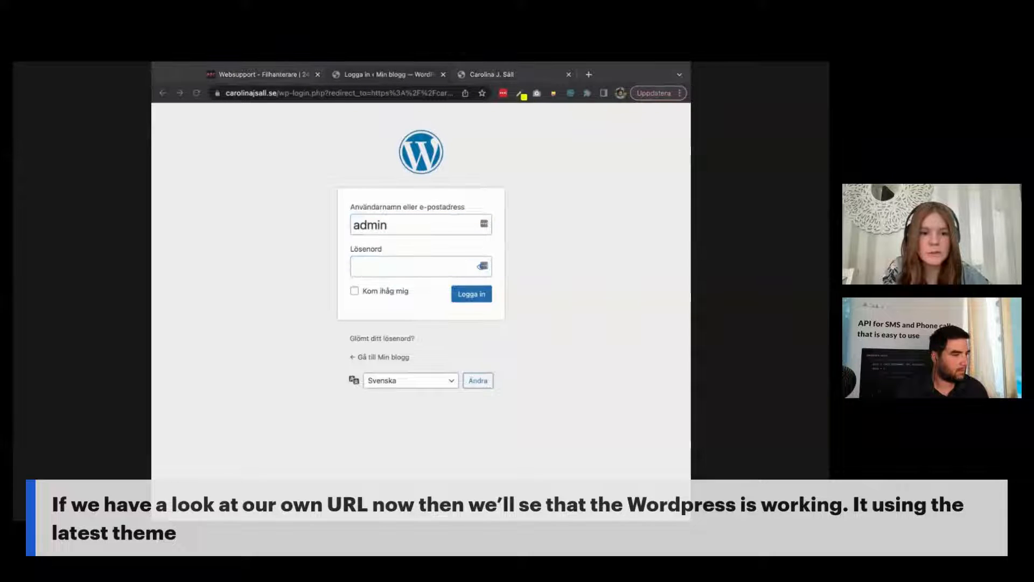
click(405, 268)
key(super+v)
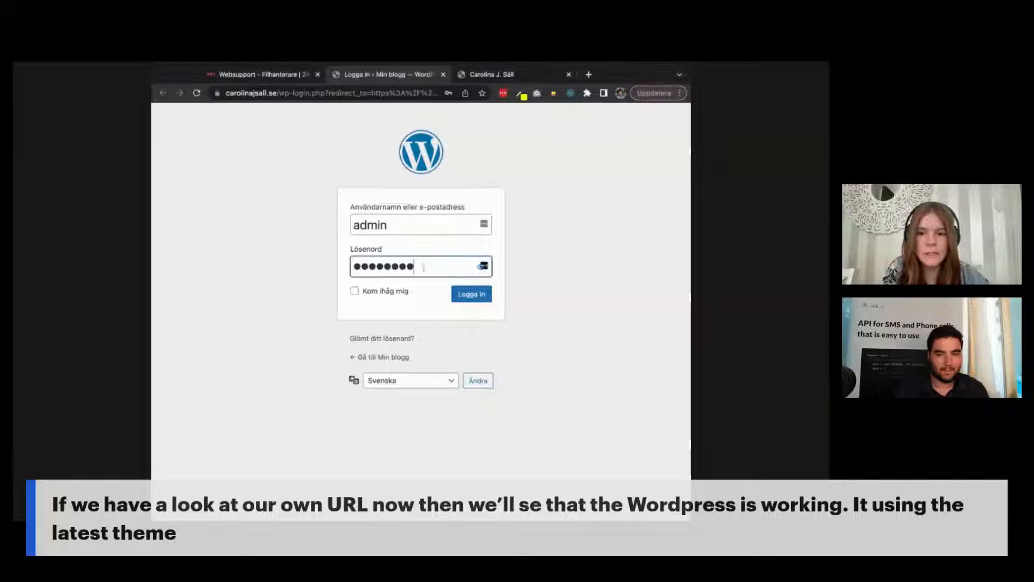
click(478, 300)
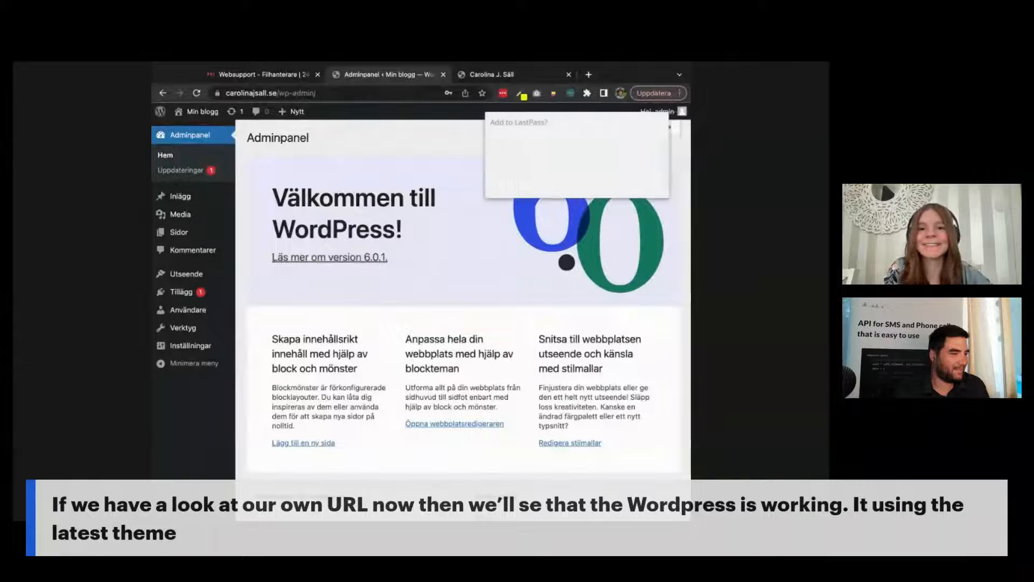
click(598, 185)
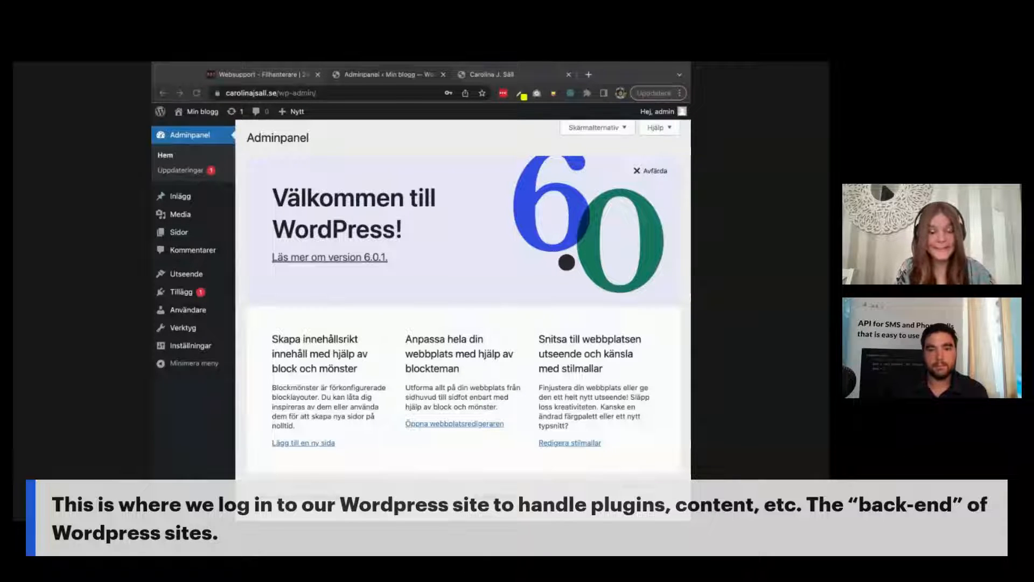
click(481, 75)
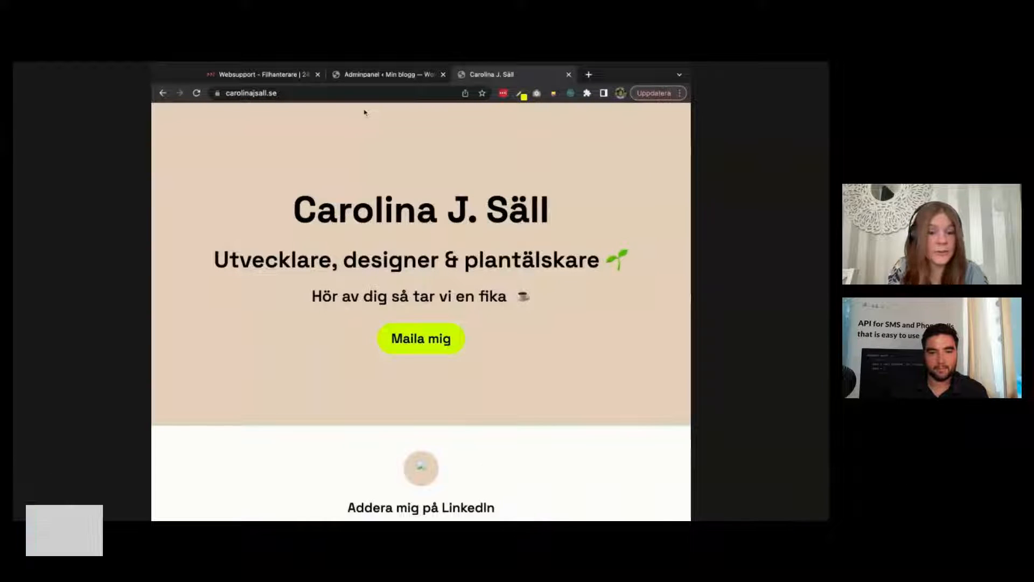
Step: Reload carolinajsall.se, peek at the admin tab, then scroll through the new Min blogg front page
key(super+r)
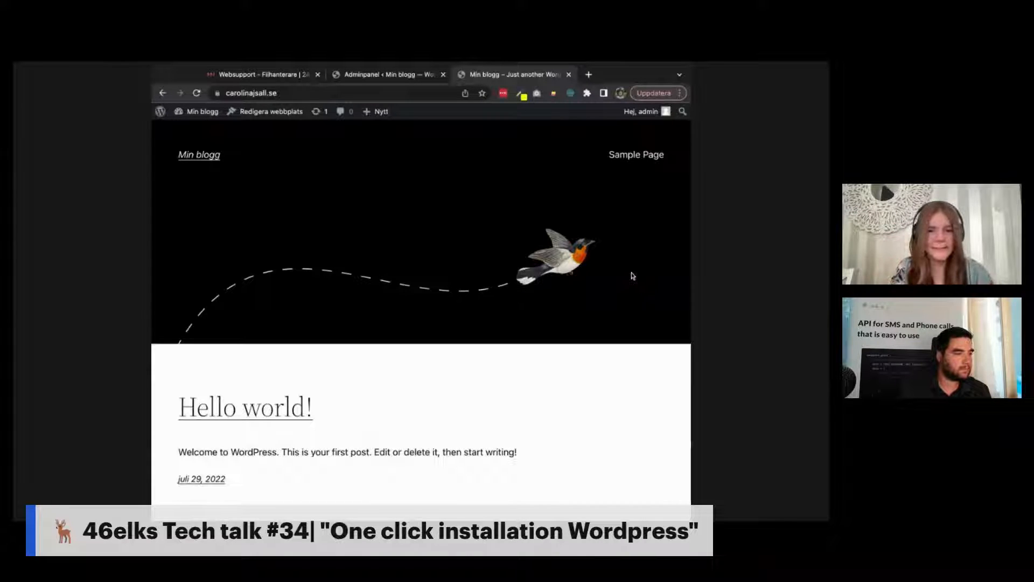
click(397, 77)
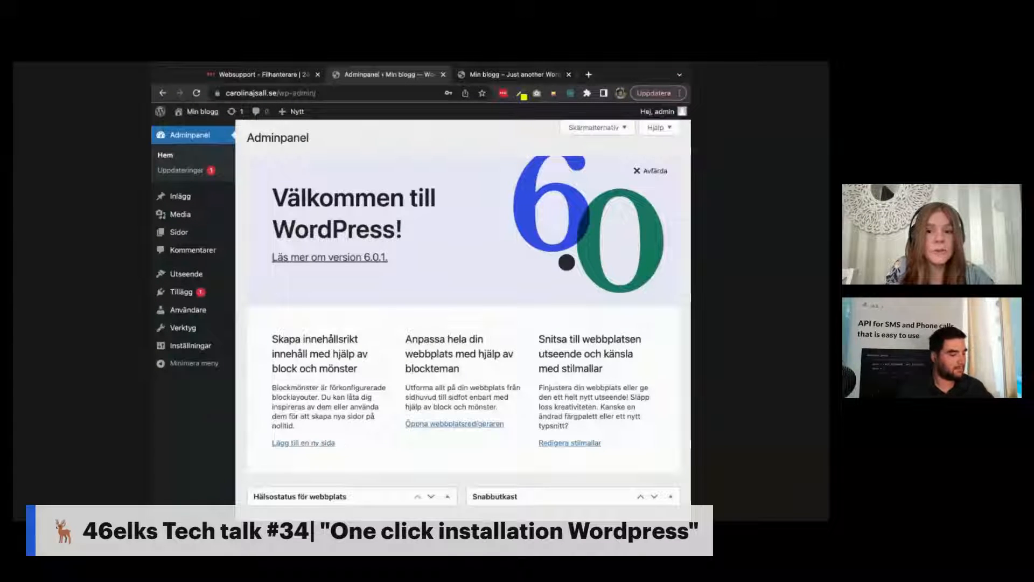
key(super+Tab)
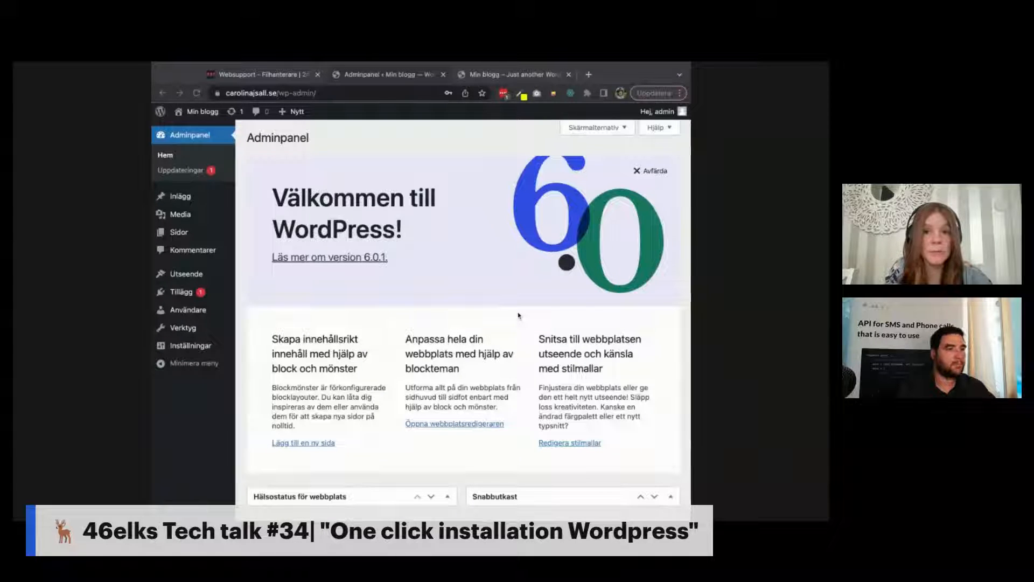
key(ctrl+Tab)
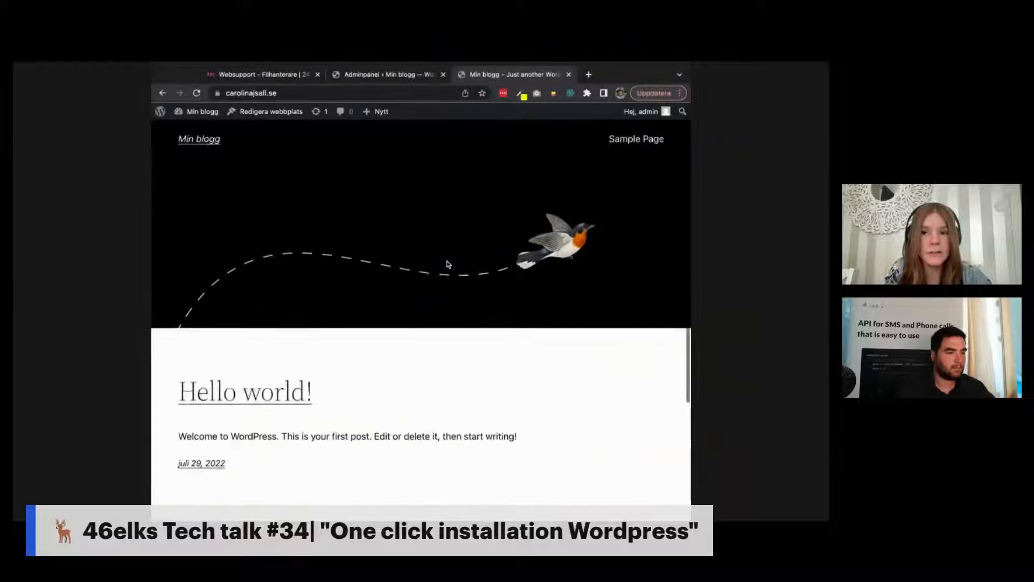
scroll(448, 264, down, 5)
scroll(447, 264, down, 2)
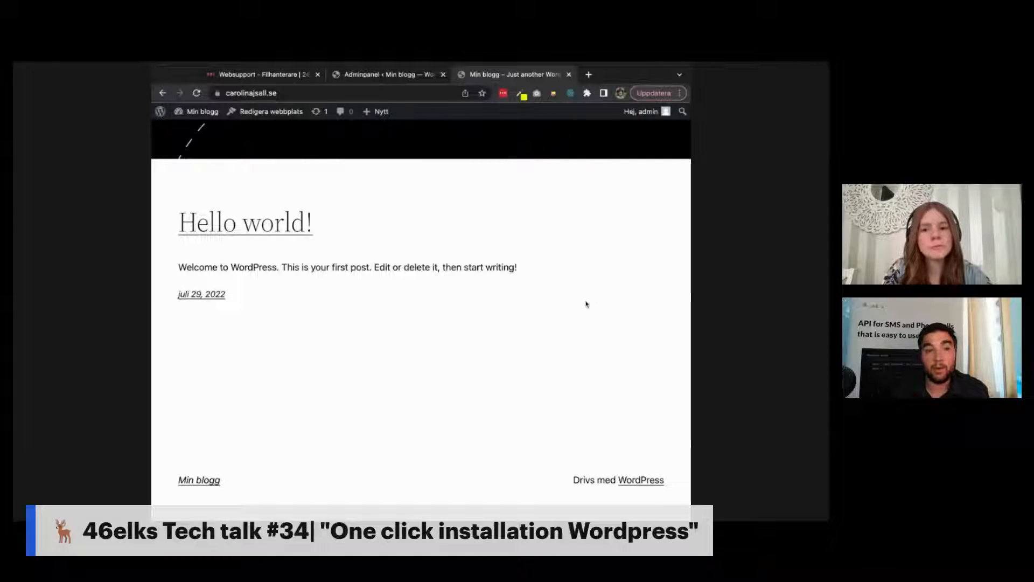
scroll(510, 254, up, 2)
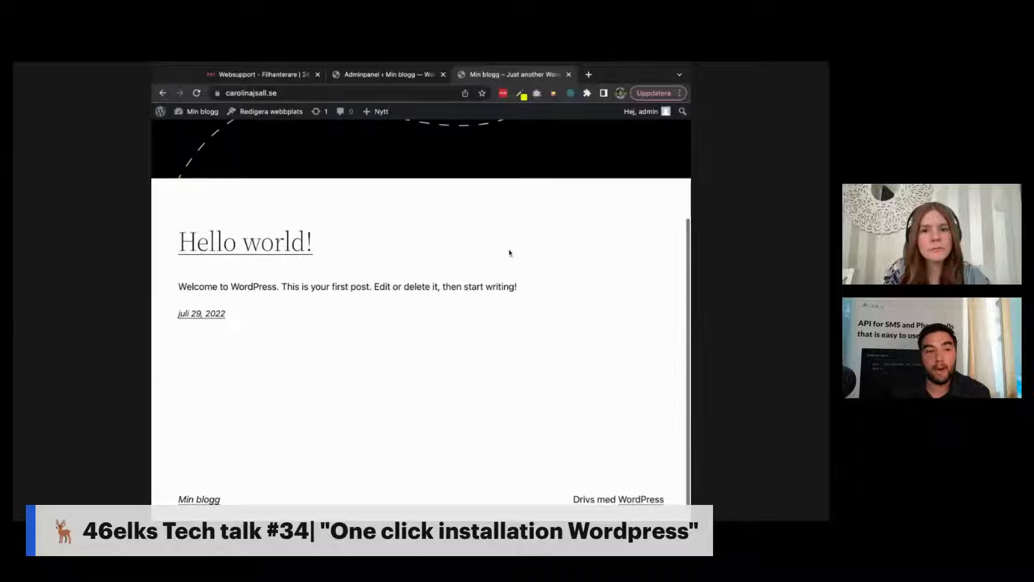
scroll(509, 253, up, 5)
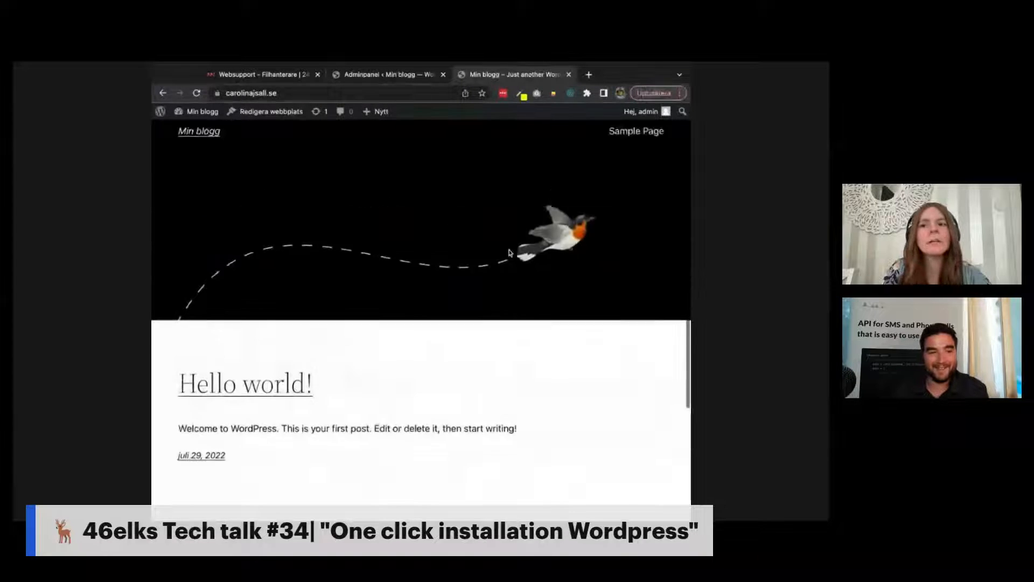
Step: Return to the admin dashboard and open Inställningar > Allmänt
click(385, 75)
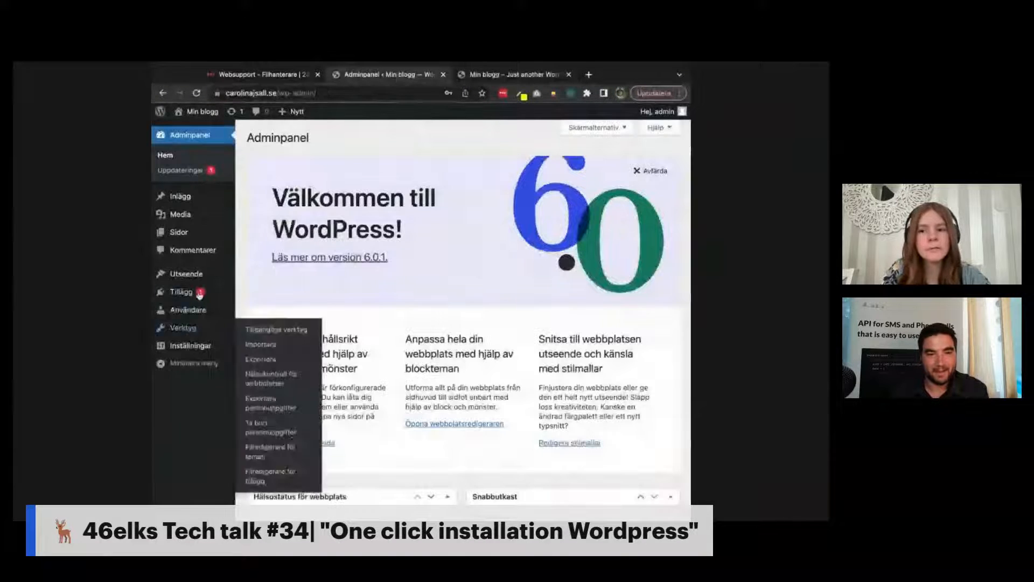
mouse_move(195, 286)
mouse_move(189, 329)
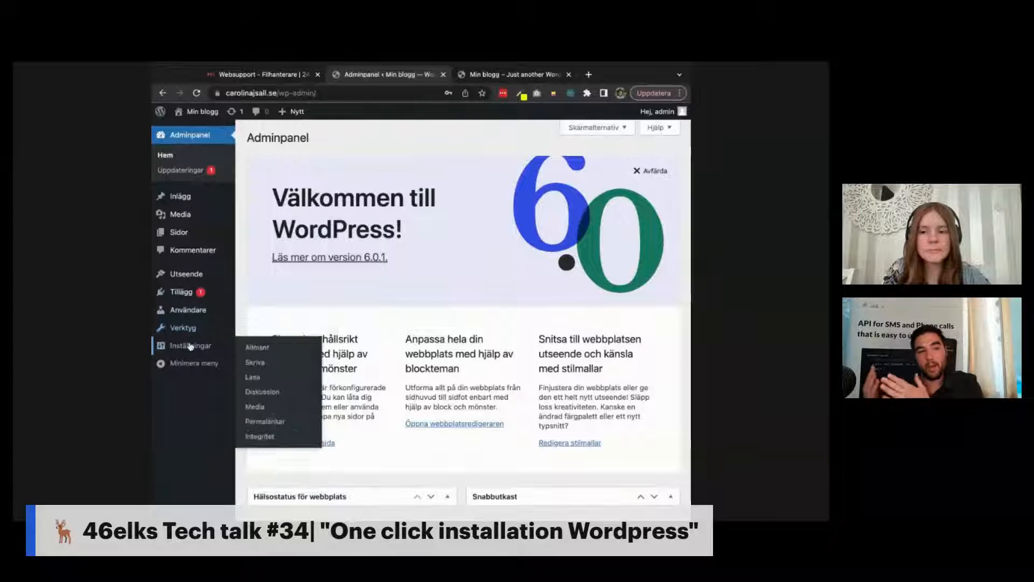
click(191, 346)
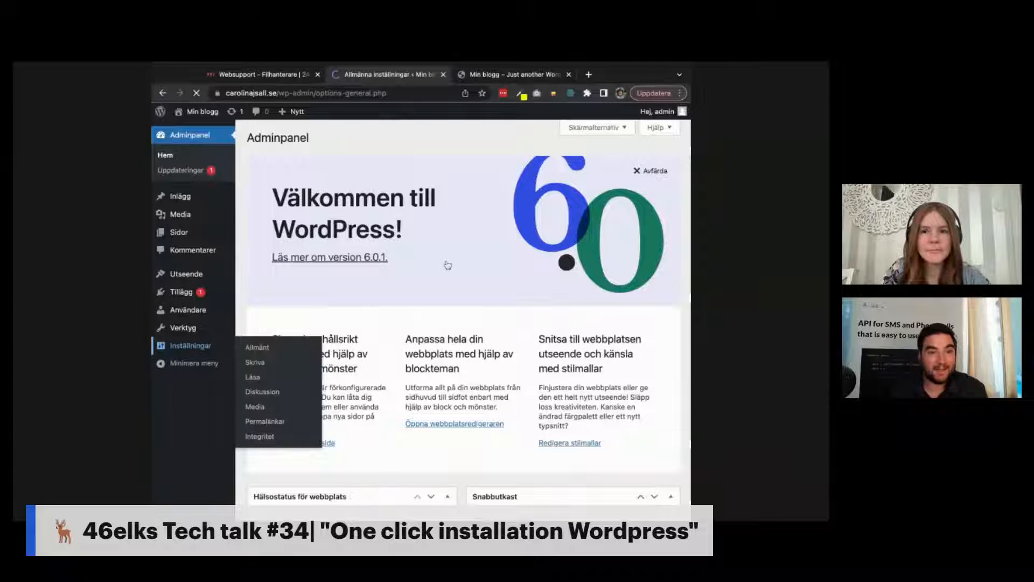
scroll(448, 265, down, 10)
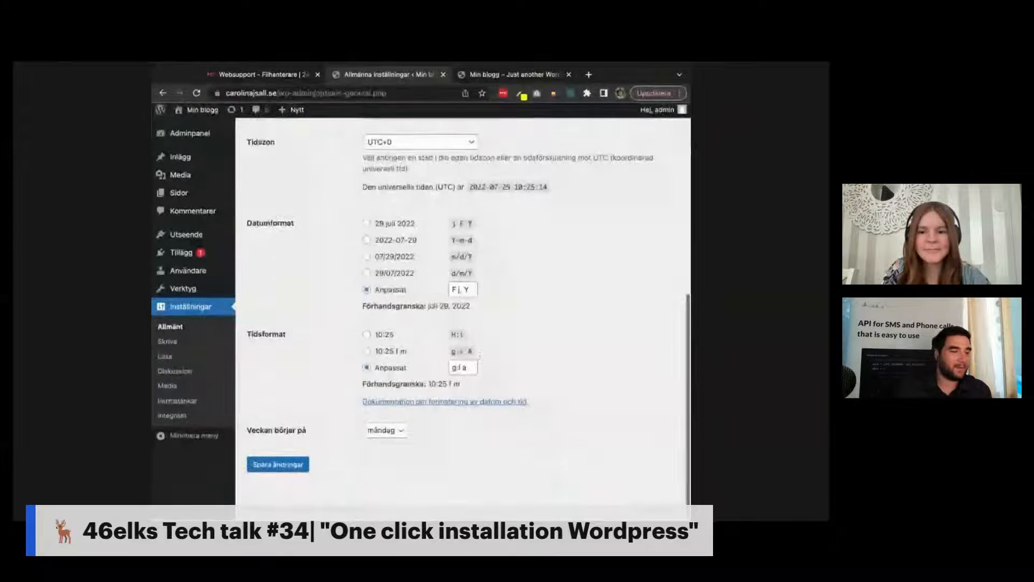
Step: Visit the Verktyg and Användare pages, then reopen the general settings
click(190, 291)
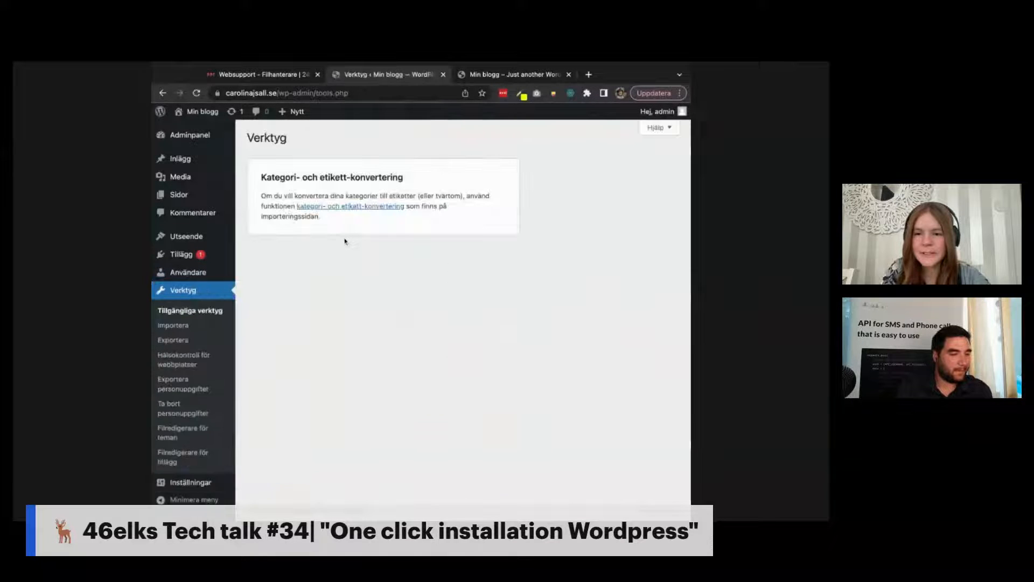
click(183, 273)
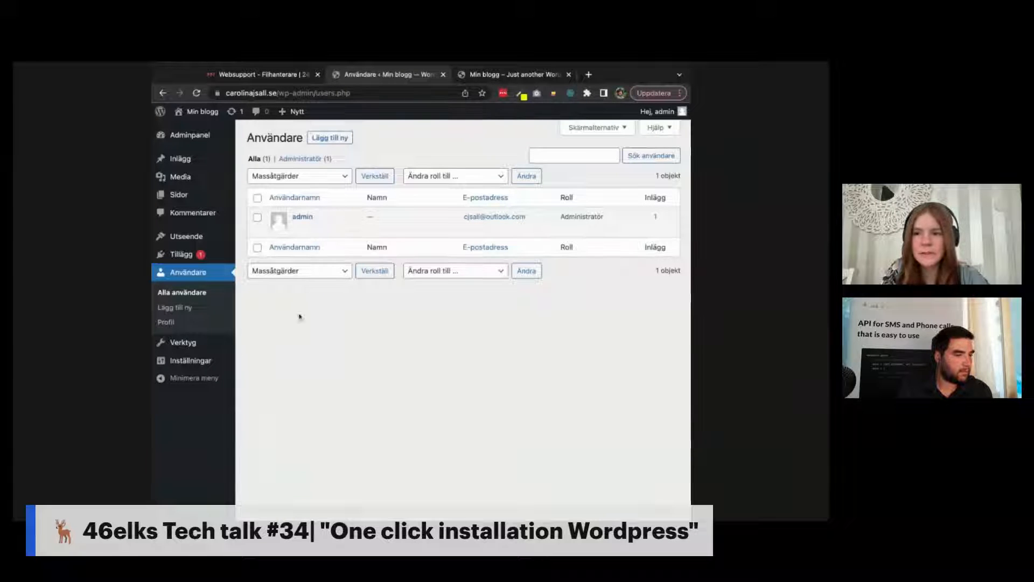
mouse_move(198, 137)
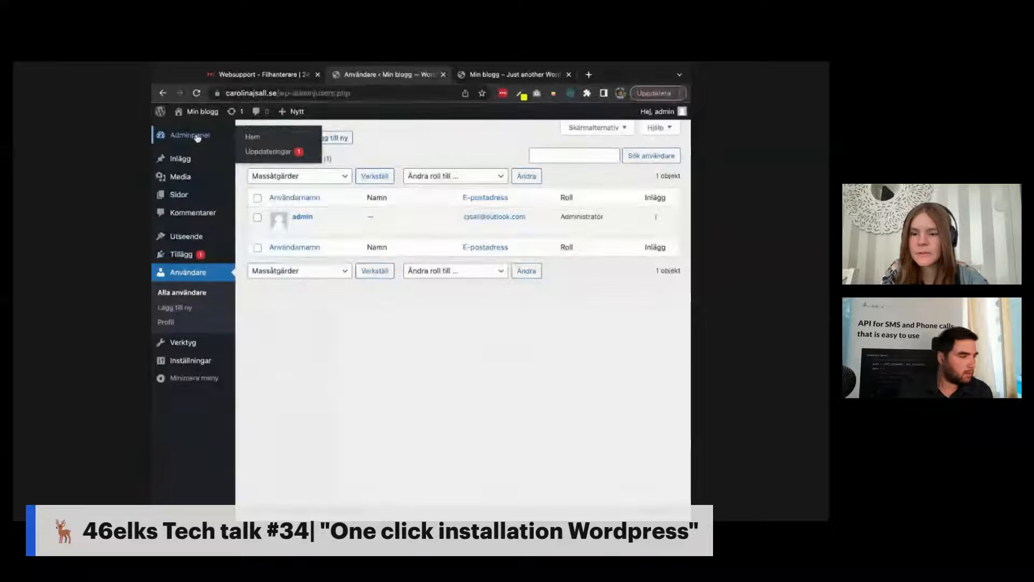
mouse_move(195, 364)
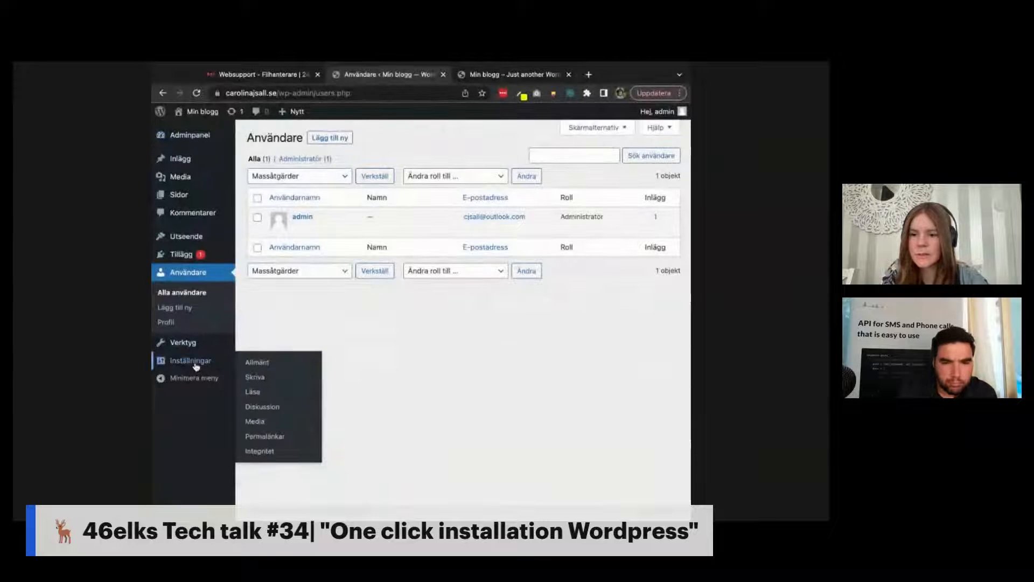
click(196, 367)
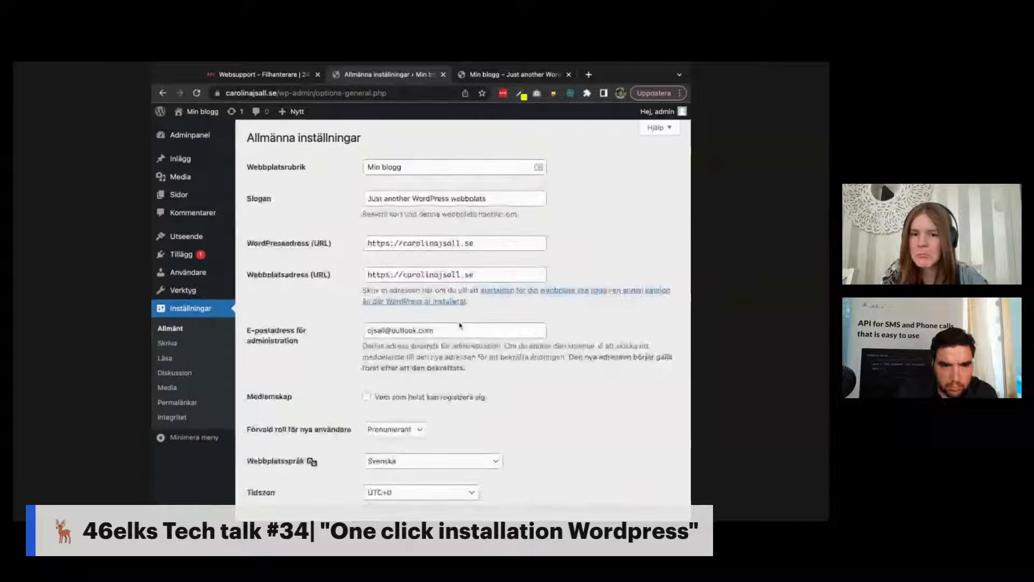
Step: Switch Webbplatsspråk to English (United States) and save the General Settings
scroll(460, 326, down, 10)
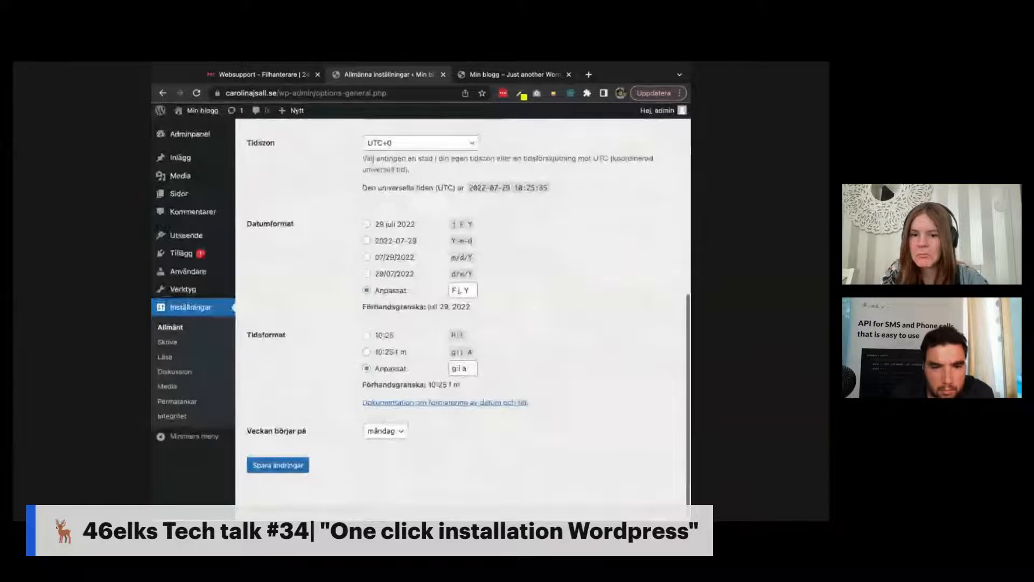
scroll(463, 312, up, 10)
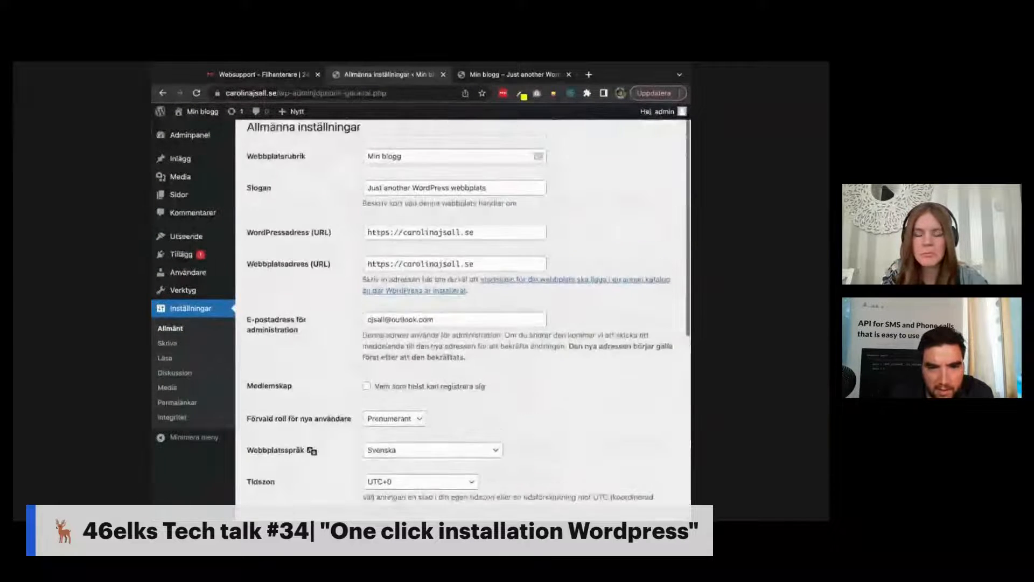
scroll(464, 295, down, 5)
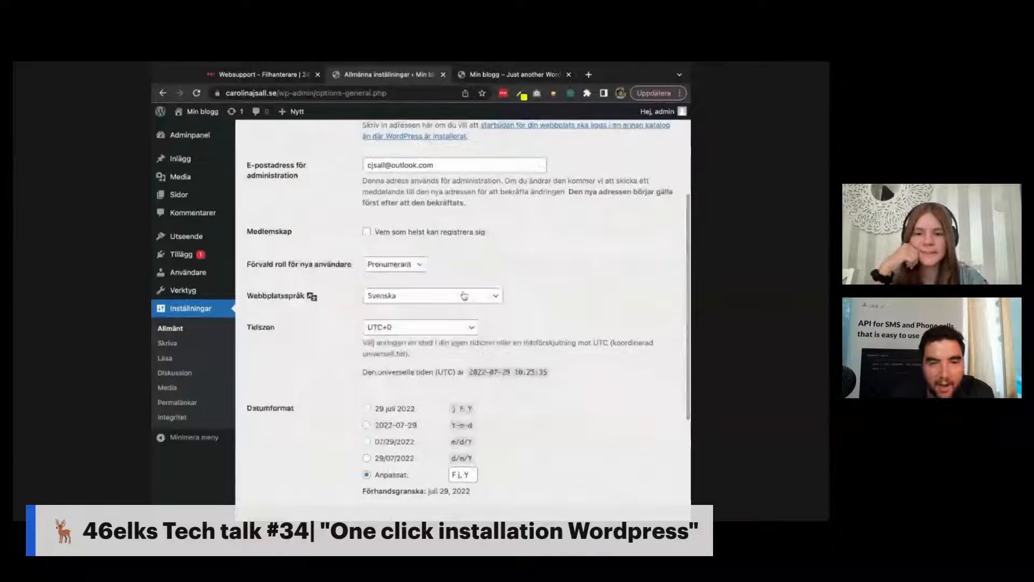
click(464, 297)
scroll(464, 296, down, 5)
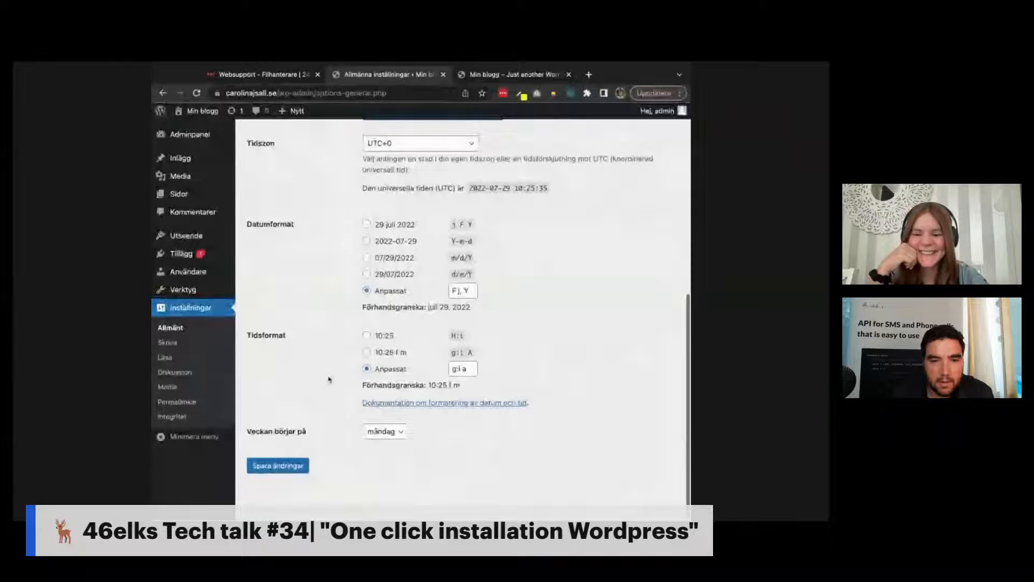
click(279, 466)
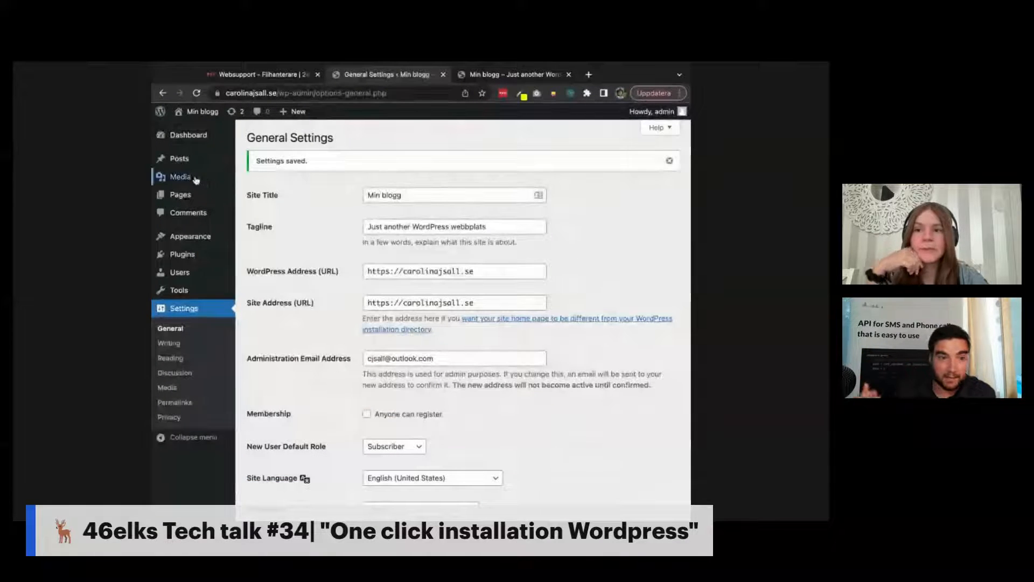
Step: Reload the blog front page to check the language change, then go to the admin Dashboard
mouse_move(232, 172)
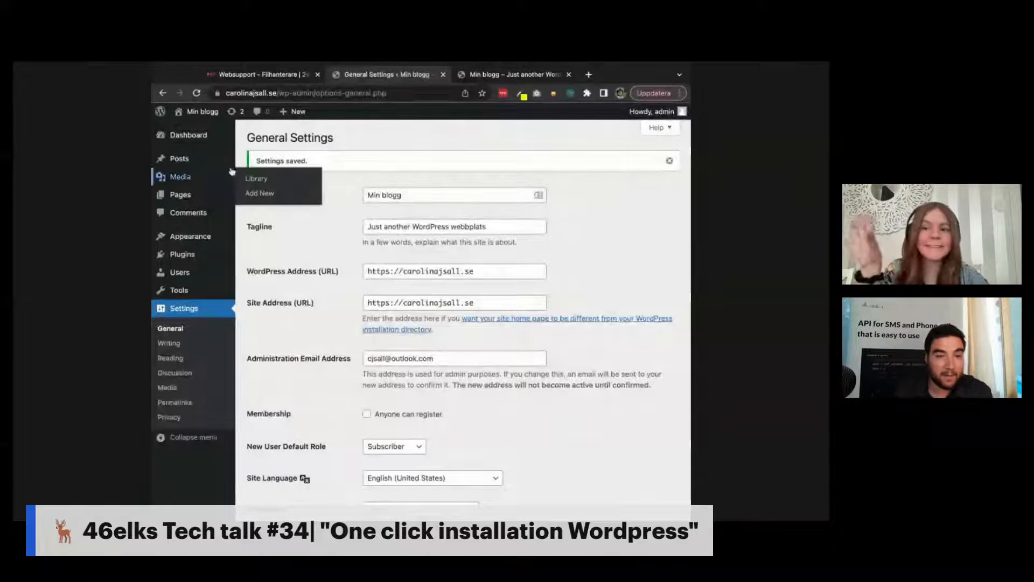
click(515, 75)
key(super+r)
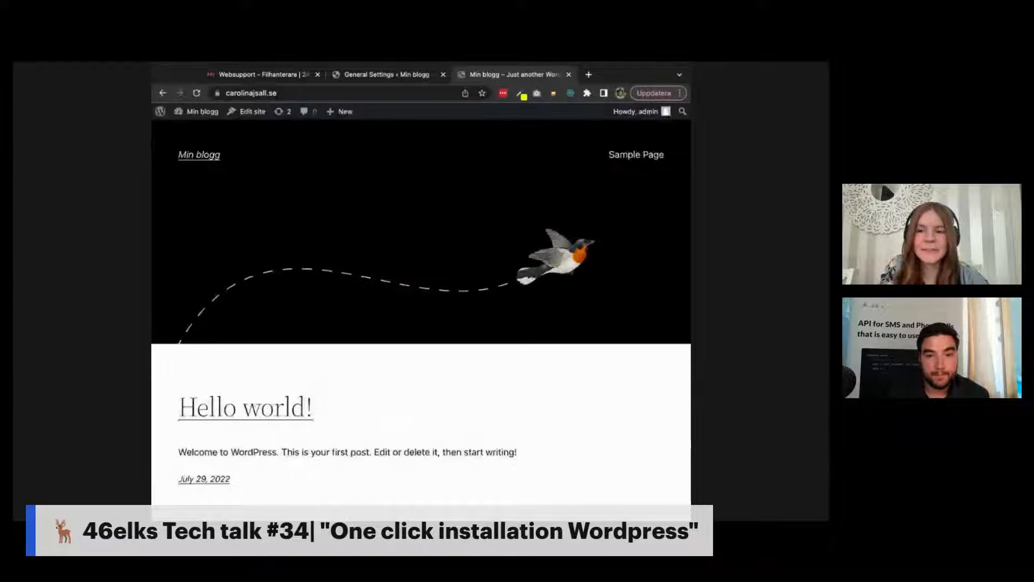
scroll(421, 313, down, 2)
scroll(421, 313, up, 2)
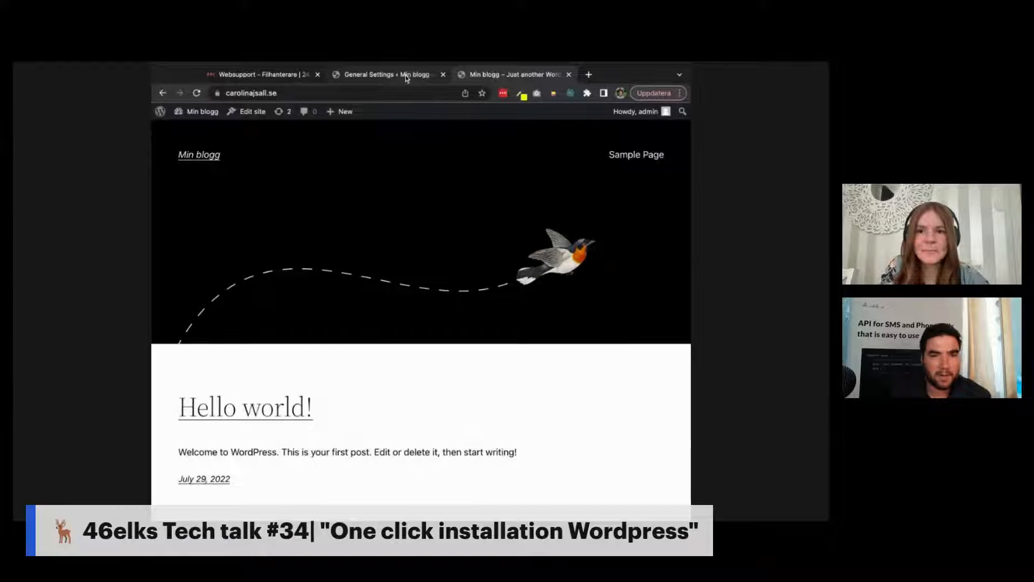
click(405, 78)
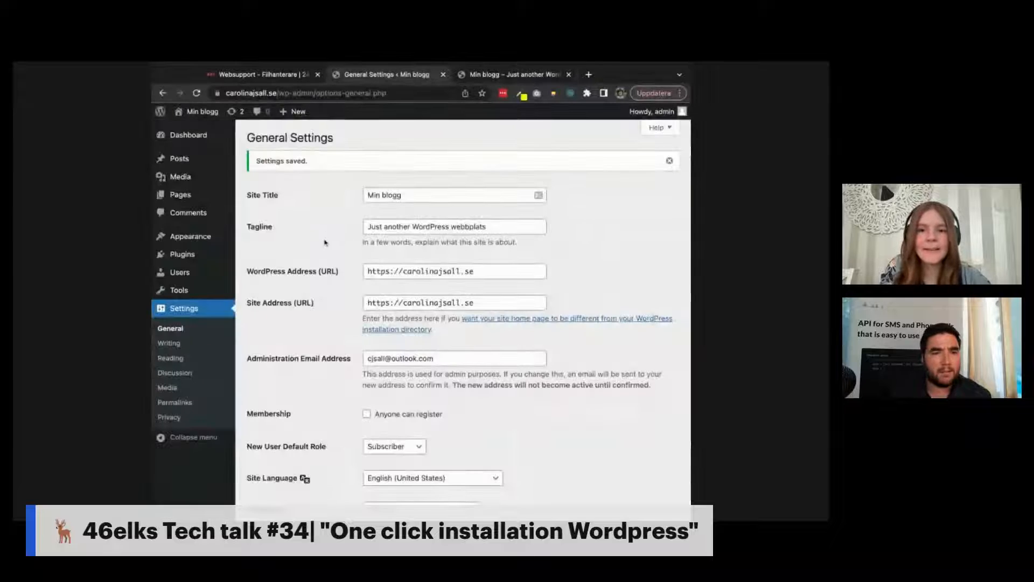
click(206, 138)
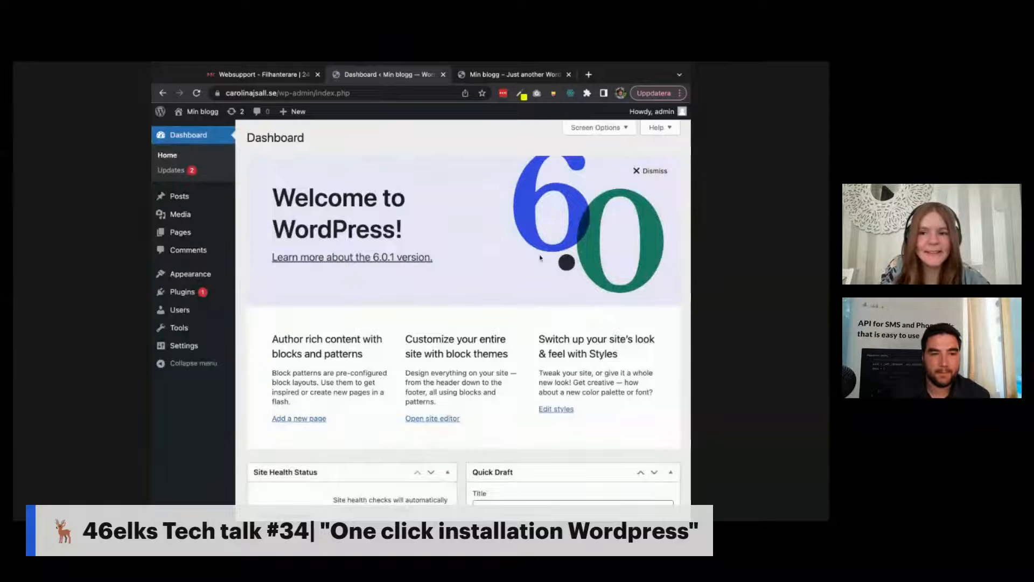
Step: Browse the blog's front page again and return to the English Dashboard with its Welcome to WordPress panel
click(537, 76)
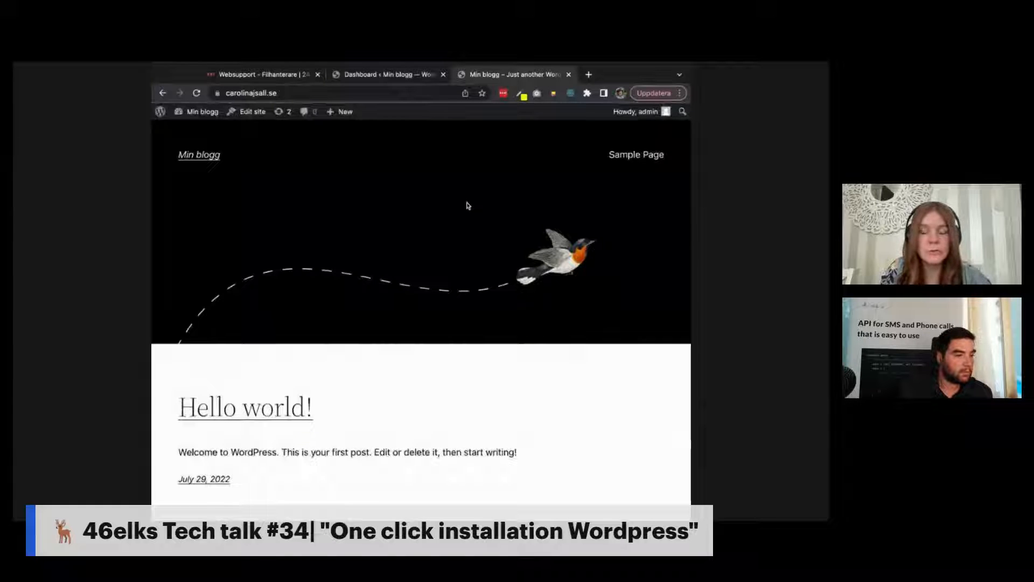
scroll(407, 232, down, 3)
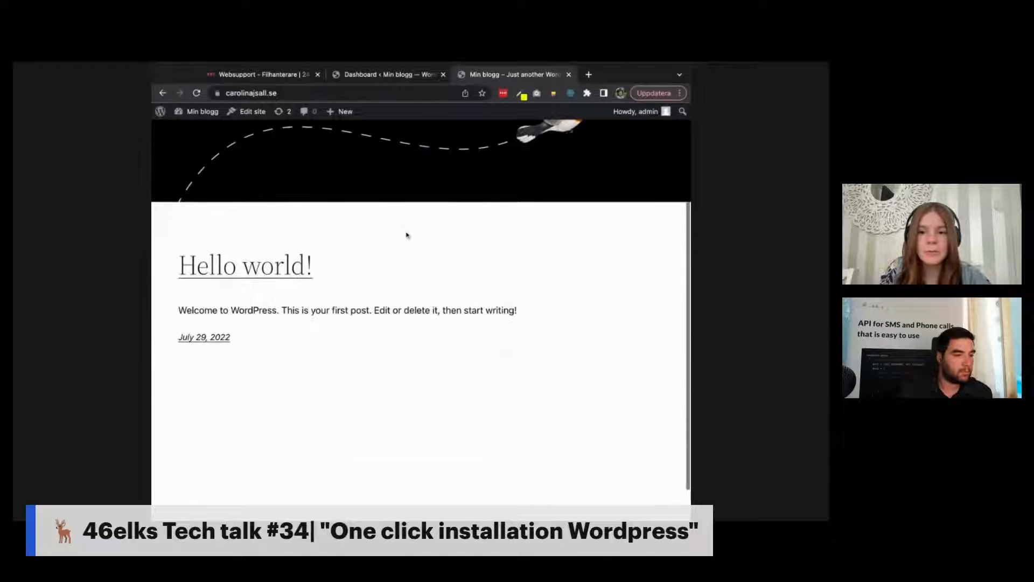
scroll(406, 234, down, 1)
scroll(407, 233, up, 4)
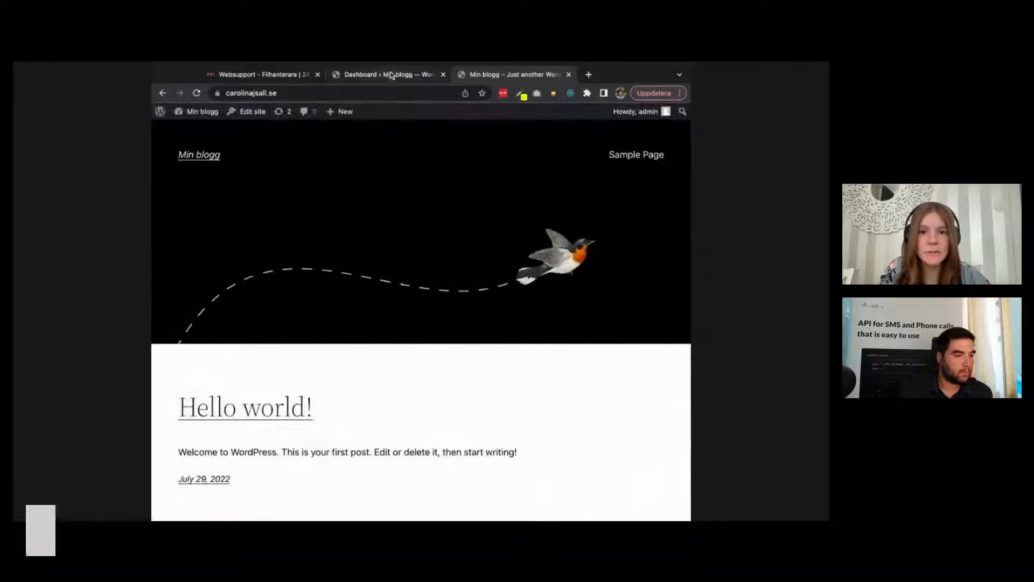
click(391, 74)
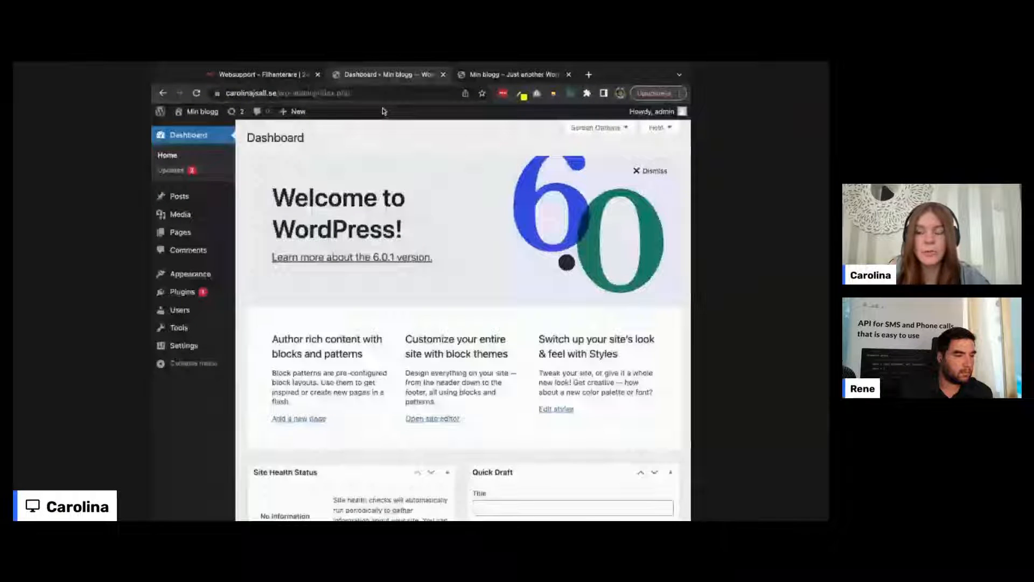
Step: View the Themes page with Twenty Twenty-Two active beside Twenty Twenty and Twenty Twenty-One, then choose Add New
click(205, 278)
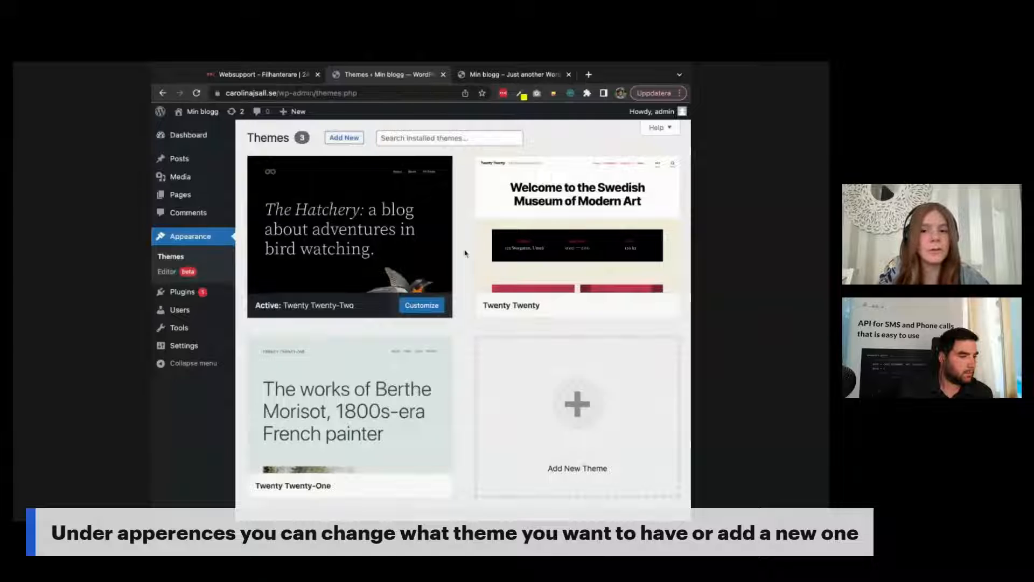
mouse_move(392, 247)
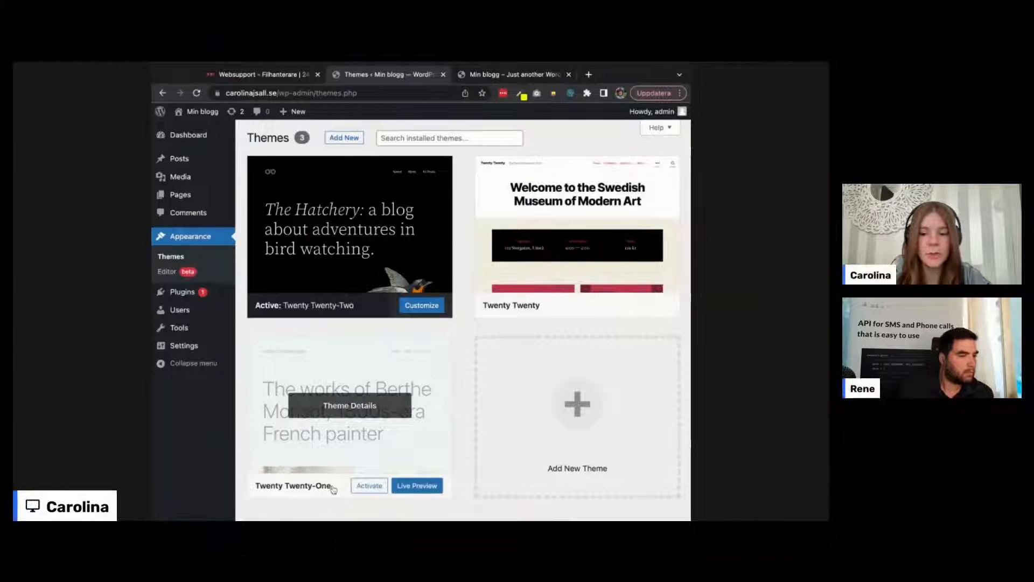
click(416, 487)
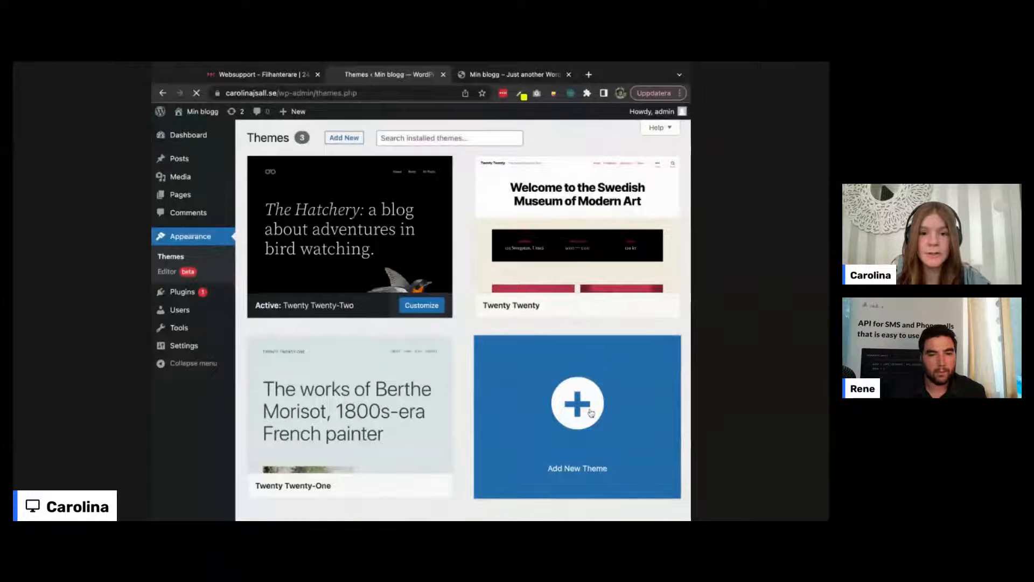
Step: Scroll the Popular themes grid down past Hestia, Blocksy and Sydney to Blank Canvas and Zeever
mouse_move(602, 228)
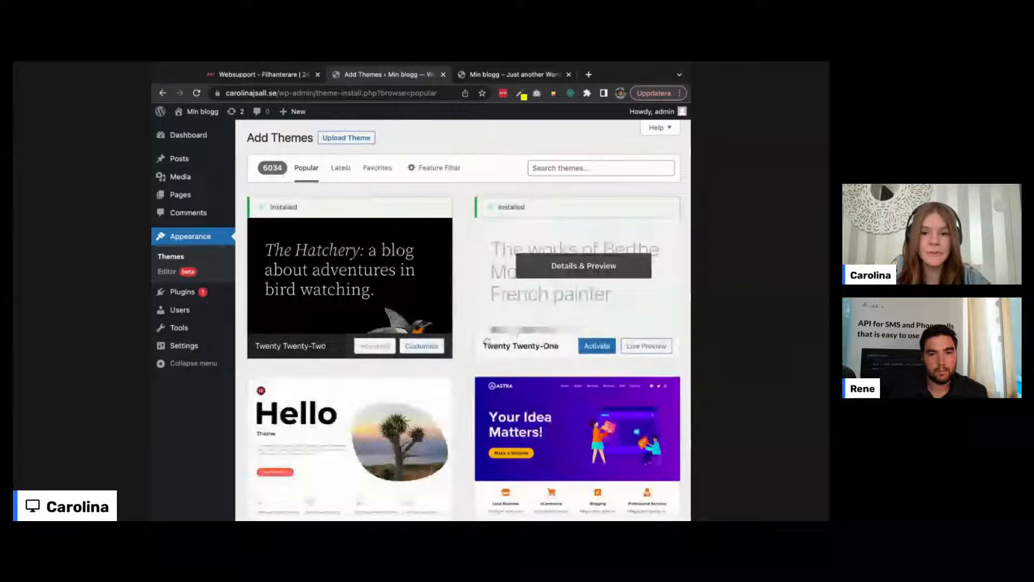
scroll(470, 347, down, 1)
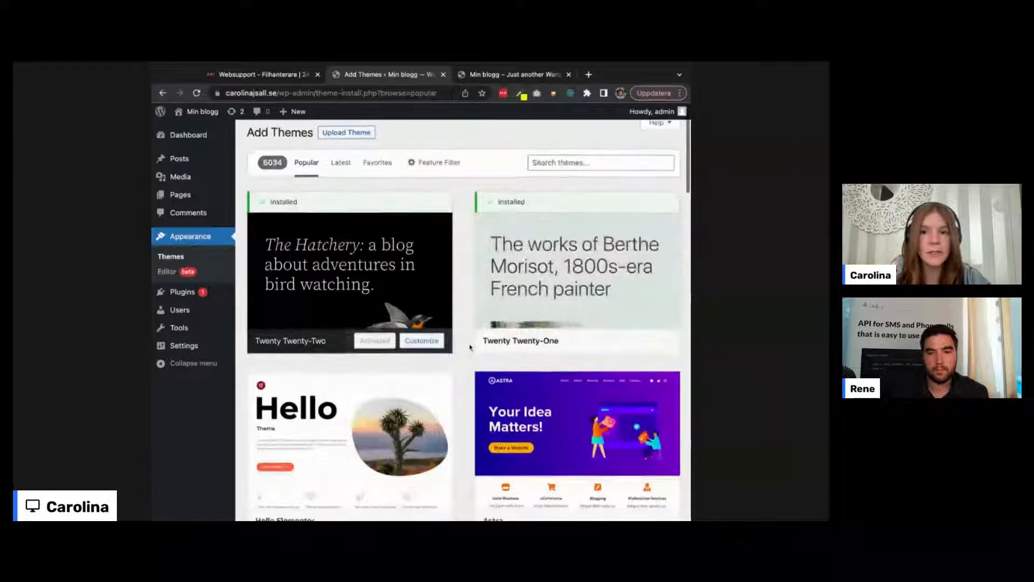
scroll(463, 318, down, 10)
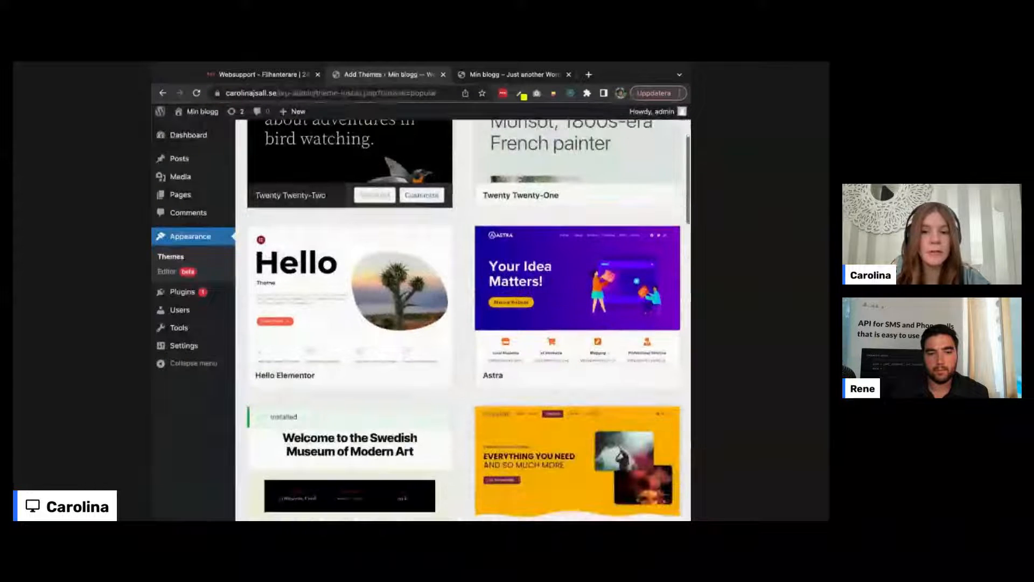
scroll(464, 317, down, 8)
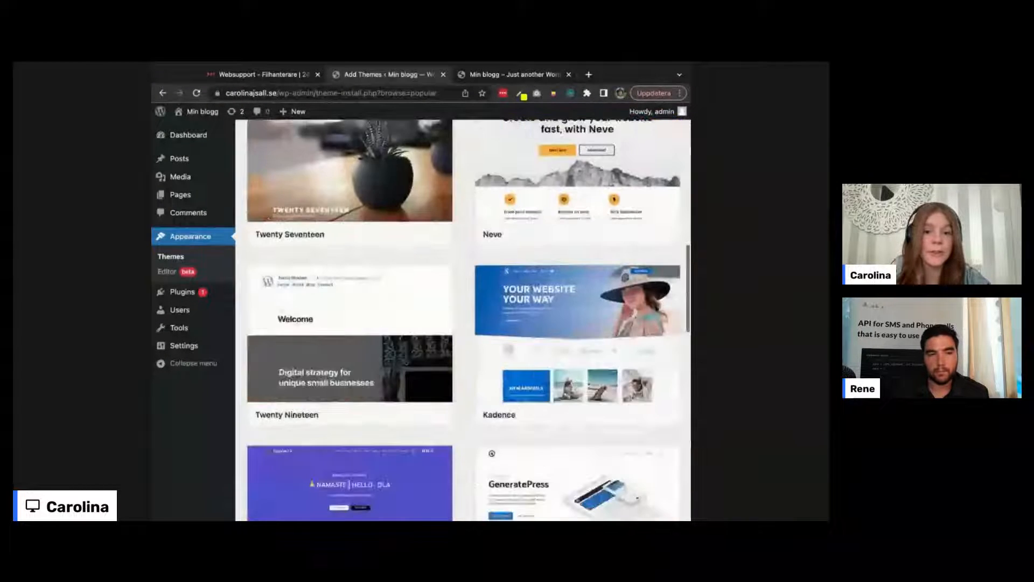
scroll(464, 318, down, 6)
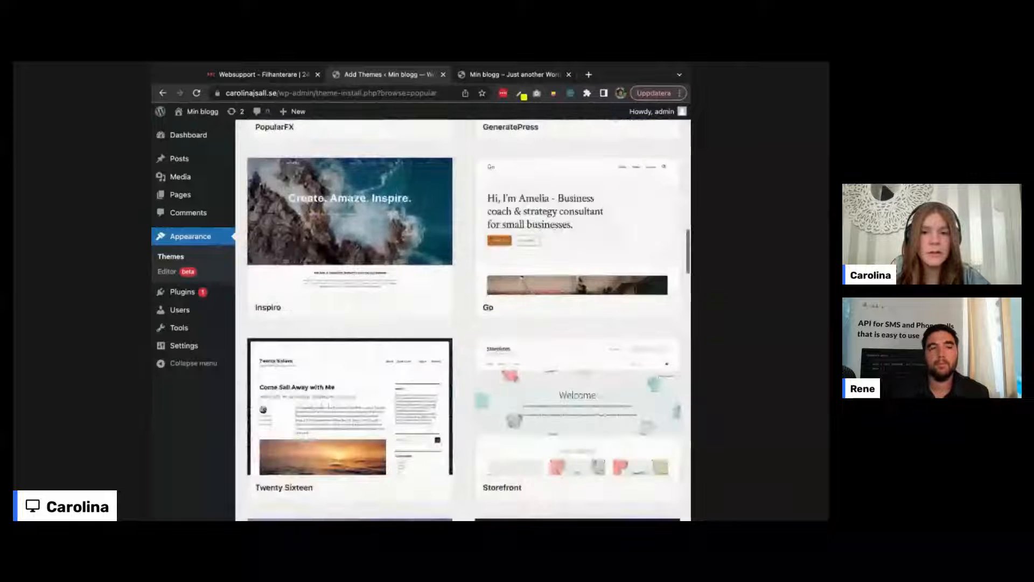
scroll(463, 318, down, 3)
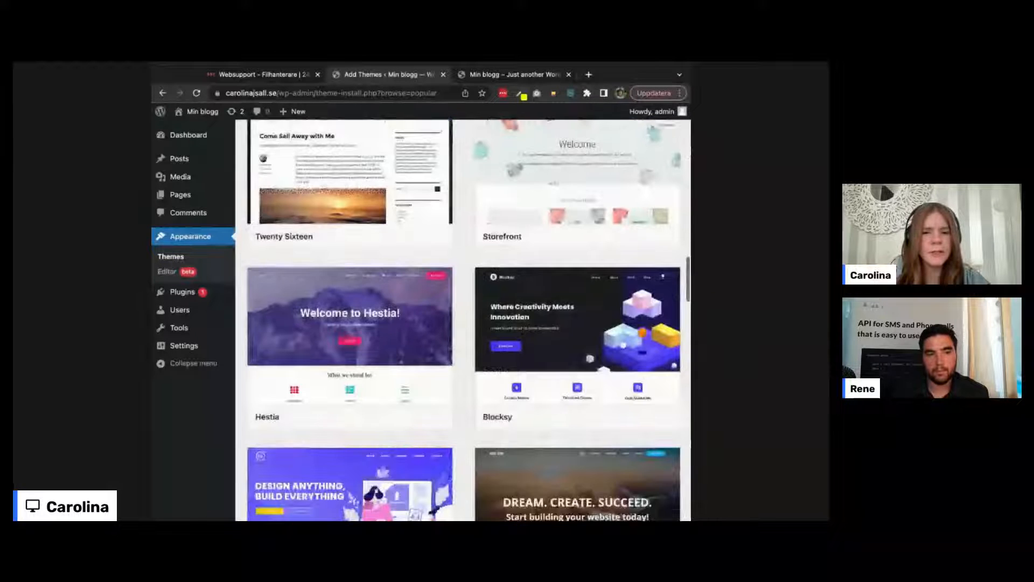
scroll(463, 318, down, 2)
scroll(463, 318, down, 2)
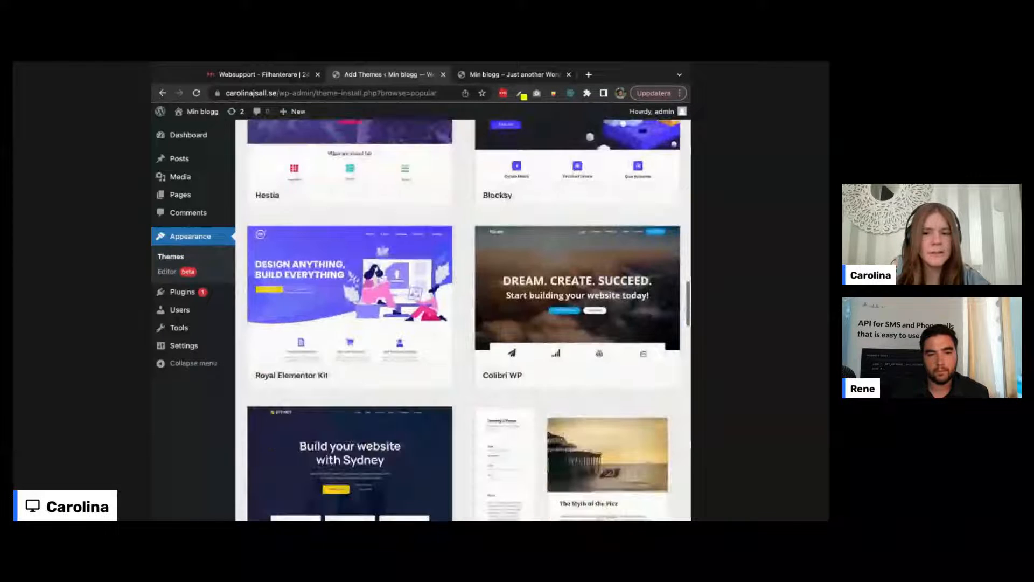
scroll(463, 317, down, 7)
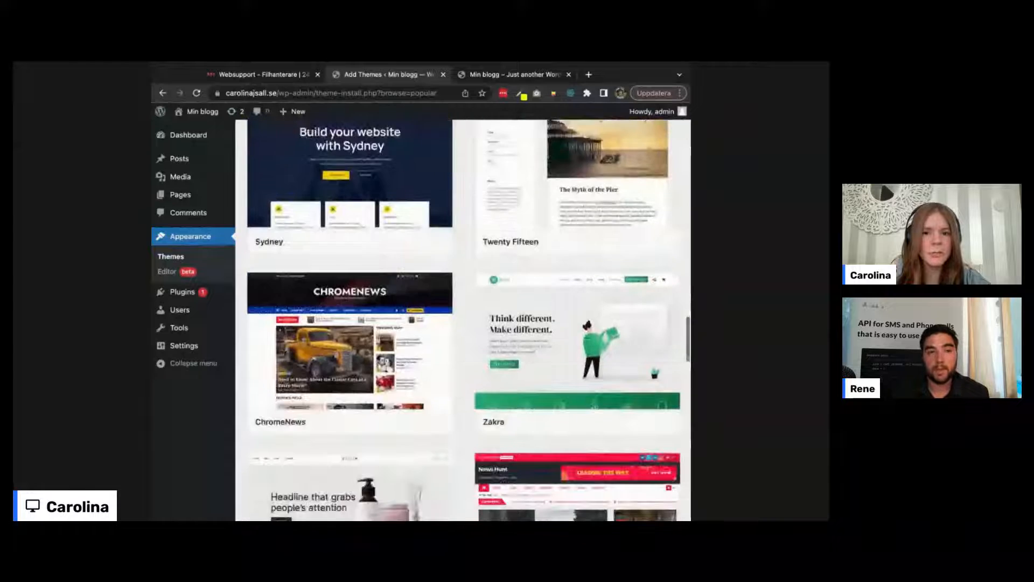
scroll(464, 318, down, 1)
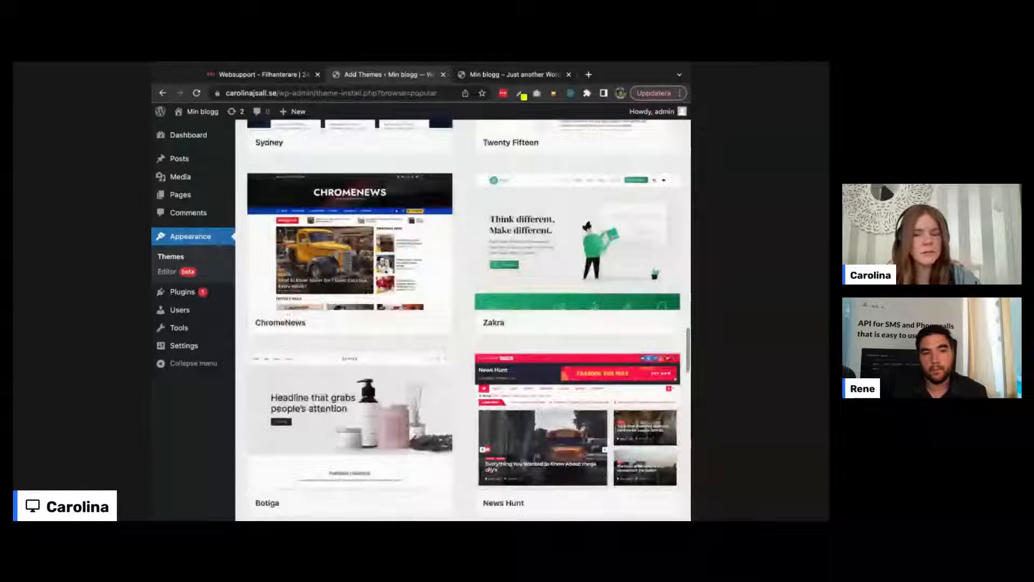
scroll(463, 318, down, 1)
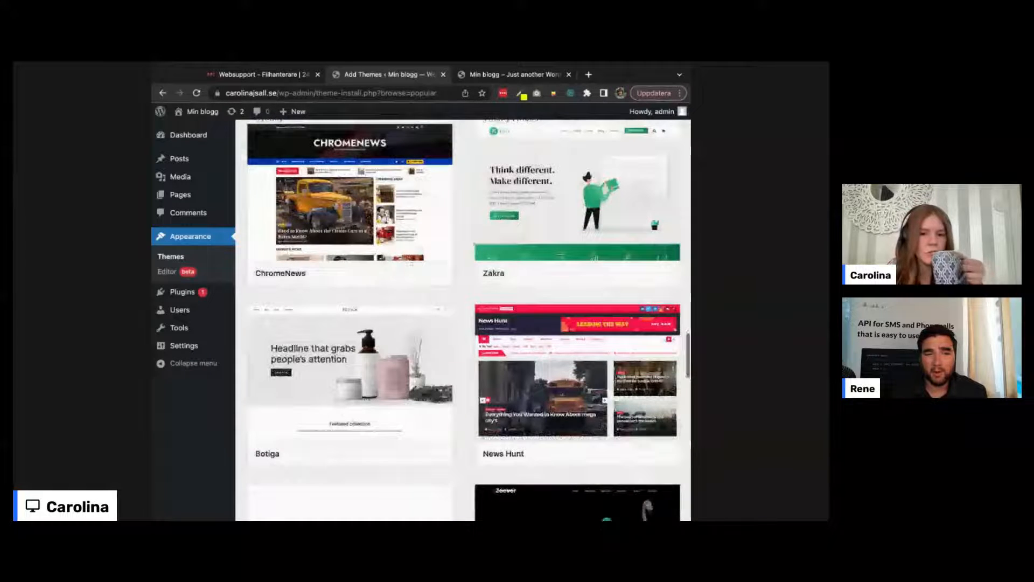
scroll(463, 318, down, 5)
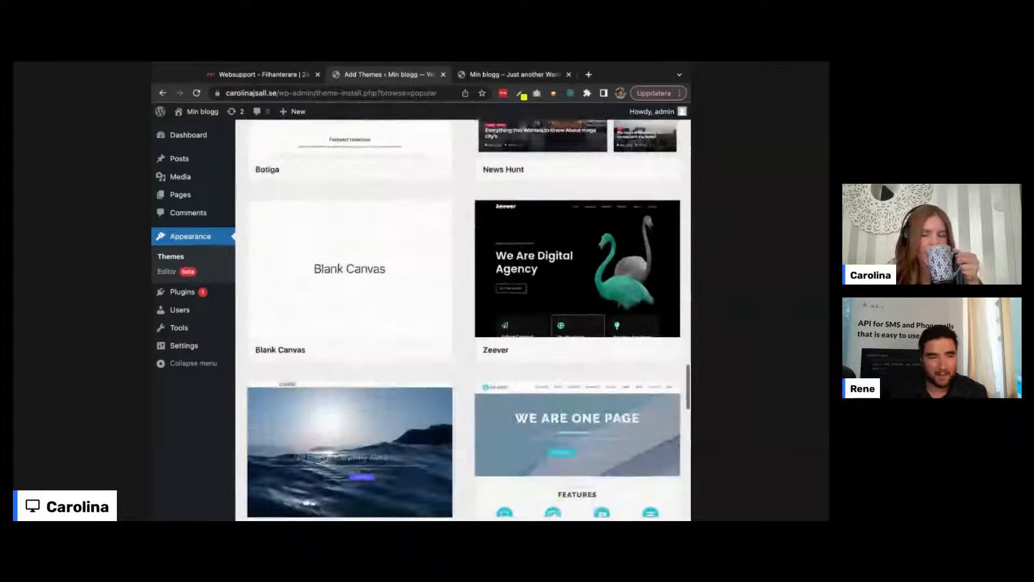
scroll(463, 318, up, 1)
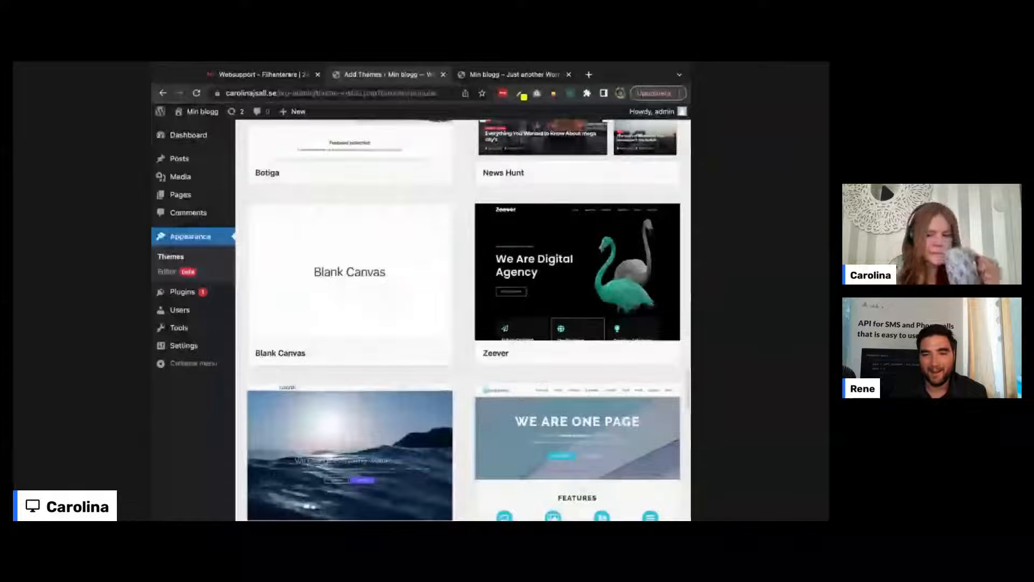
Step: Search Google for 'google themes wordpress' in a new tab and scroll through the results
key(super+t)
text(goo)
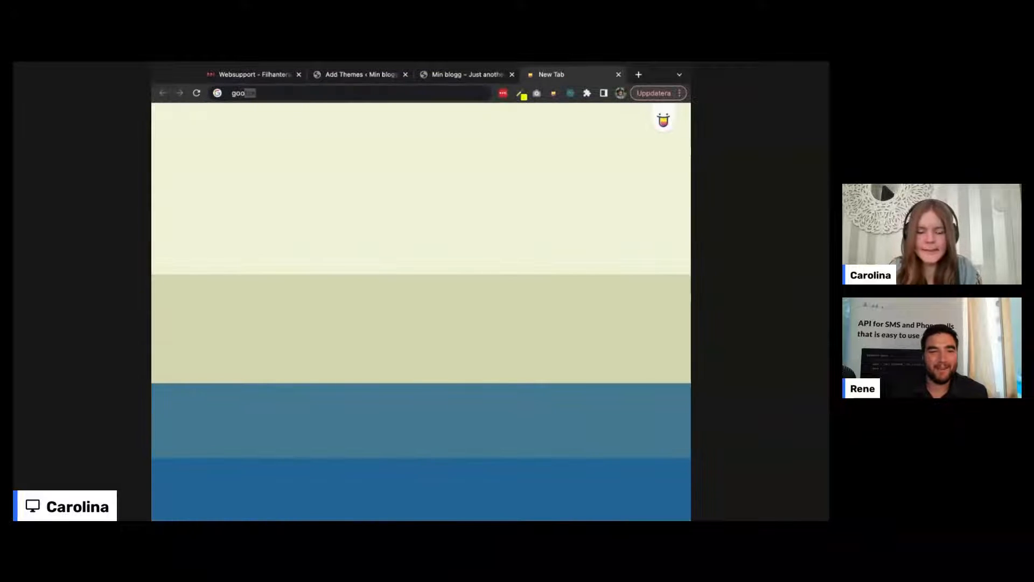
text(gle theme)
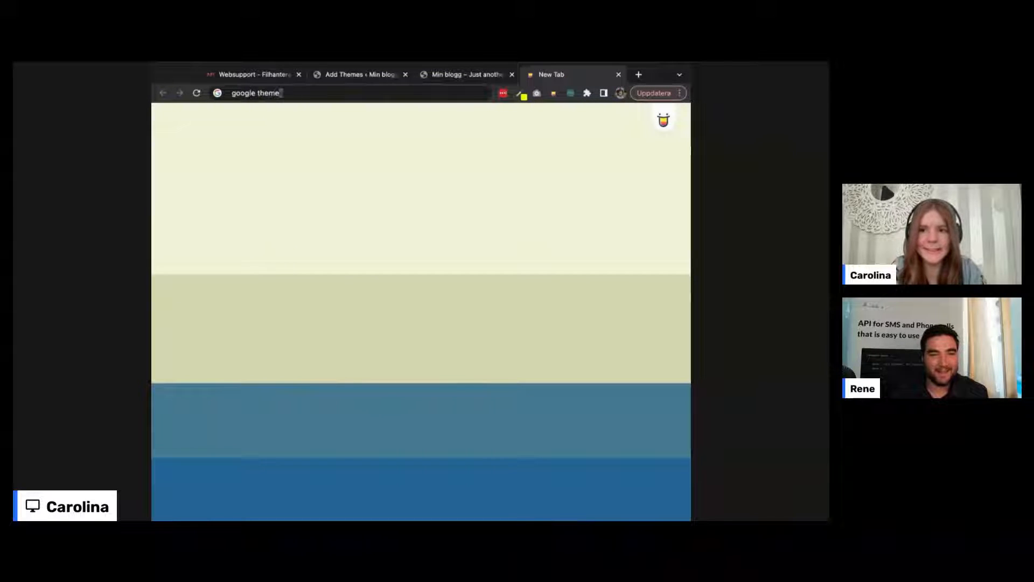
text(s wordp)
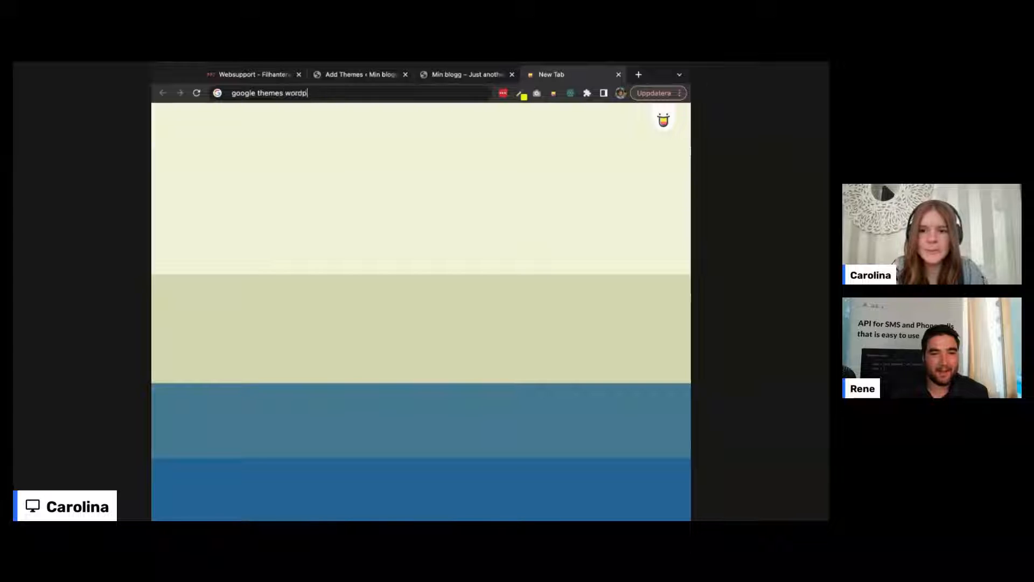
text(ress)
key(Return)
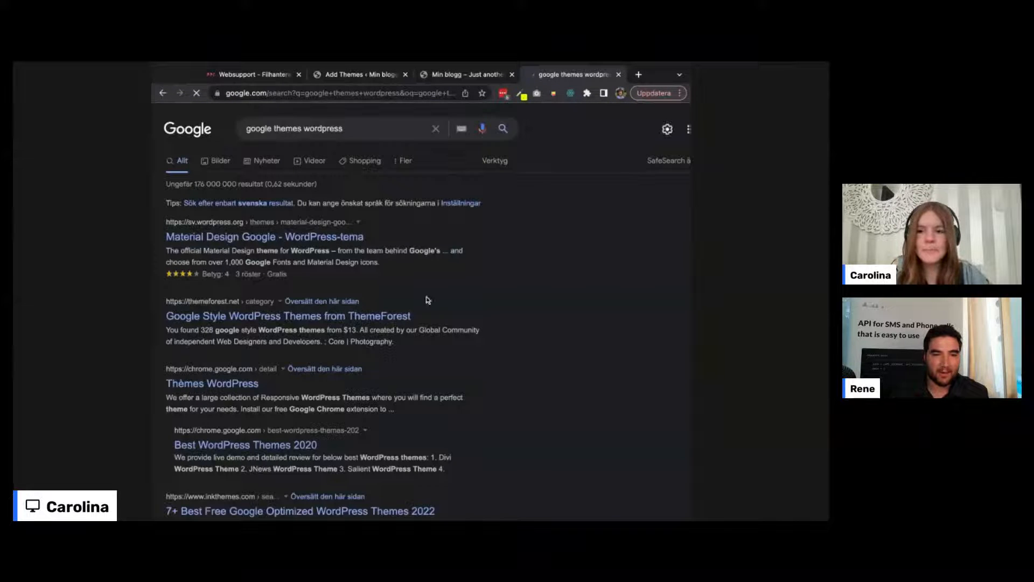
scroll(498, 278, down, 4)
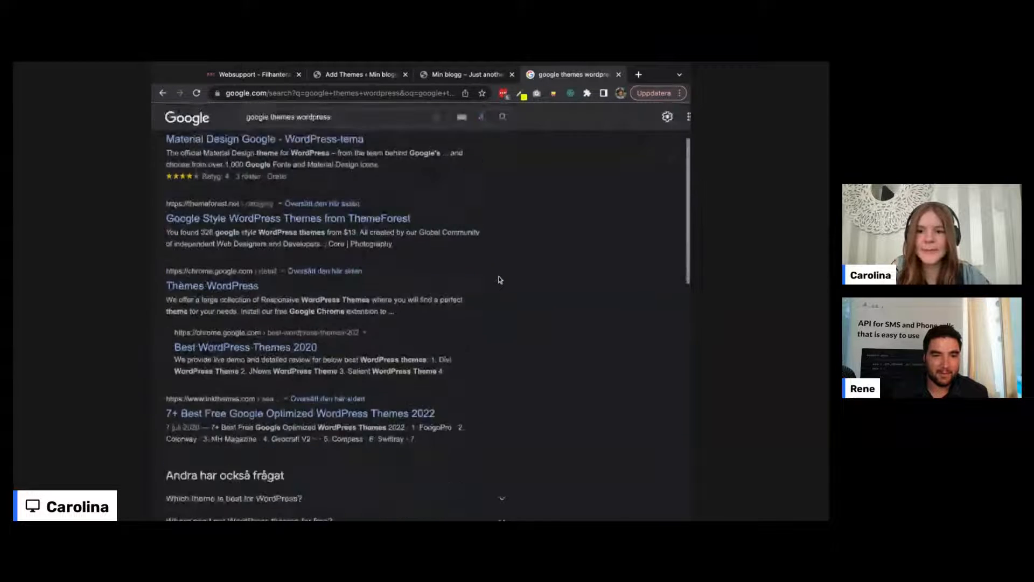
scroll(420, 323, down, 9)
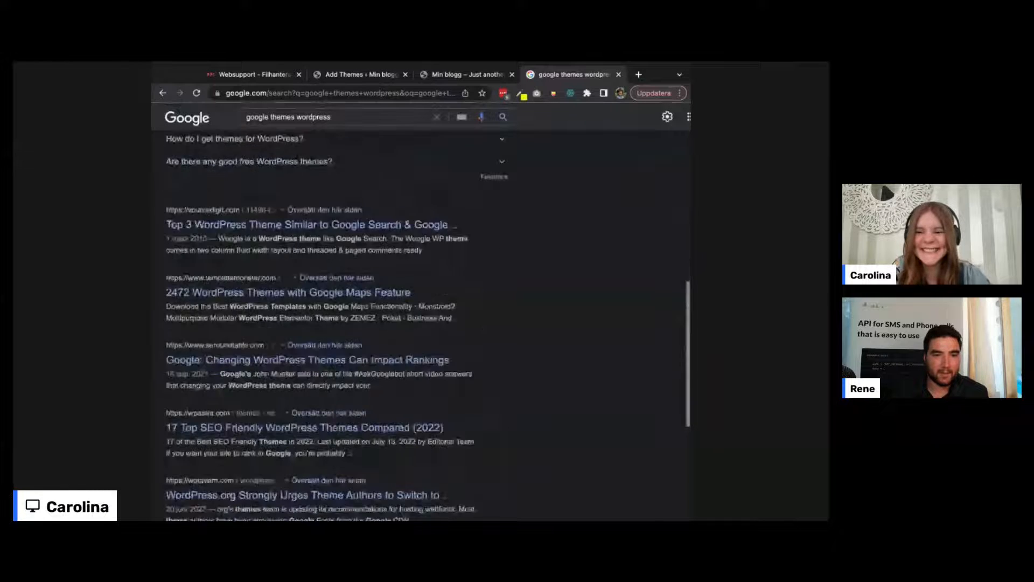
scroll(420, 324, down, 2)
scroll(420, 324, up, 15)
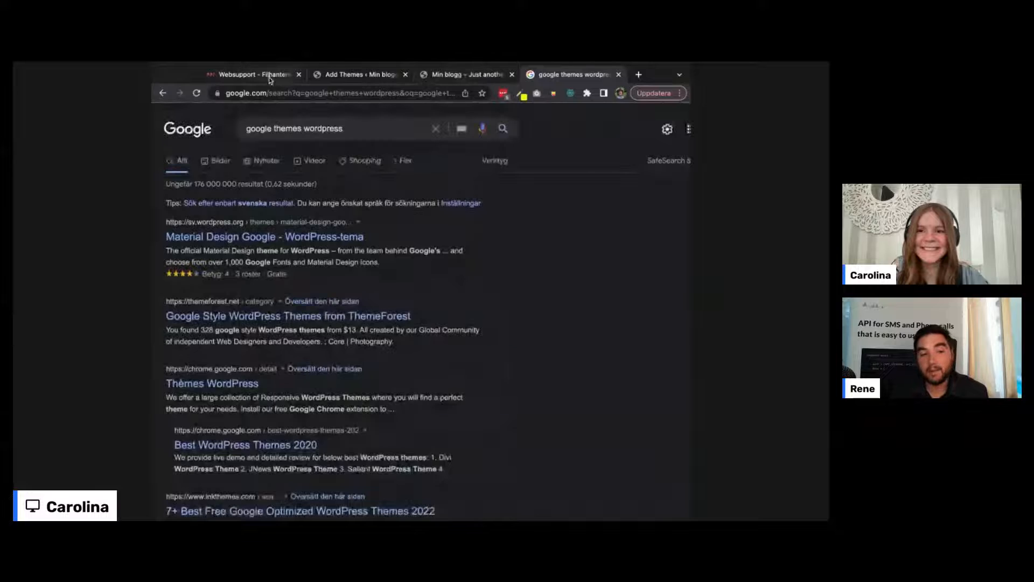
Step: Return to the Add Themes tab and scroll up to installed Twenty Twenty-Two and Twenty Twenty-One
click(345, 74)
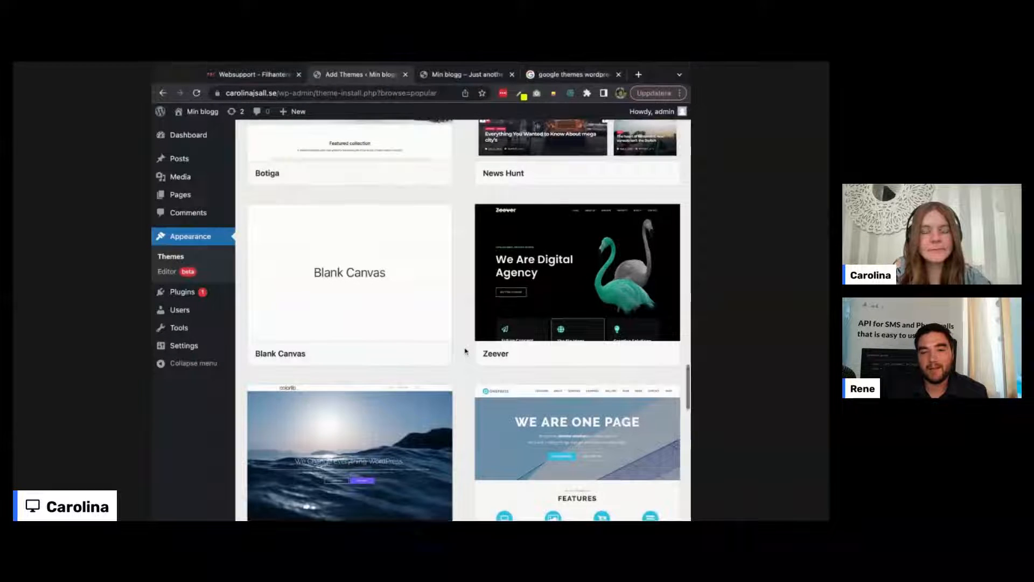
scroll(466, 350, up, 5)
scroll(466, 351, up, 15)
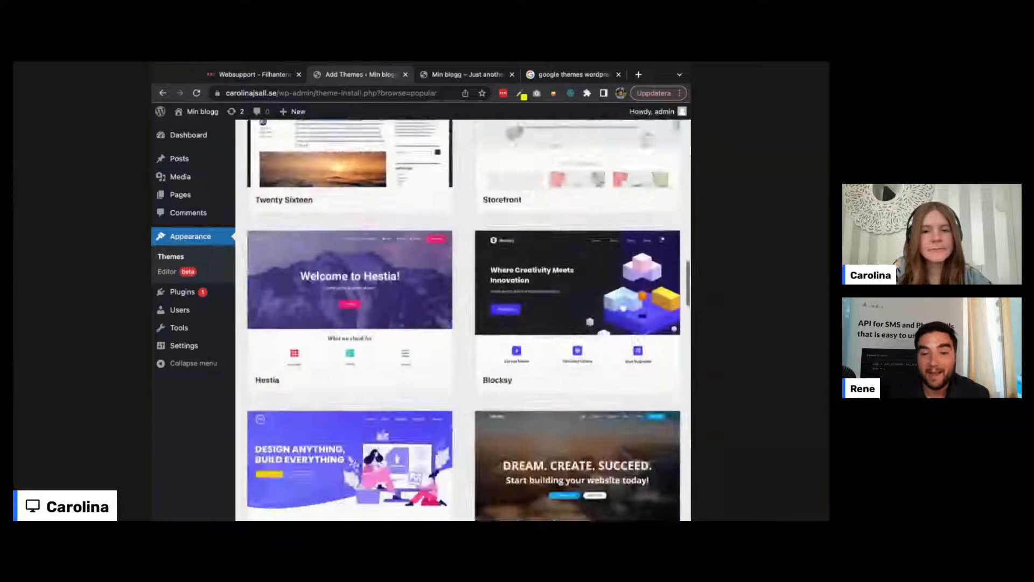
scroll(466, 351, up, 8)
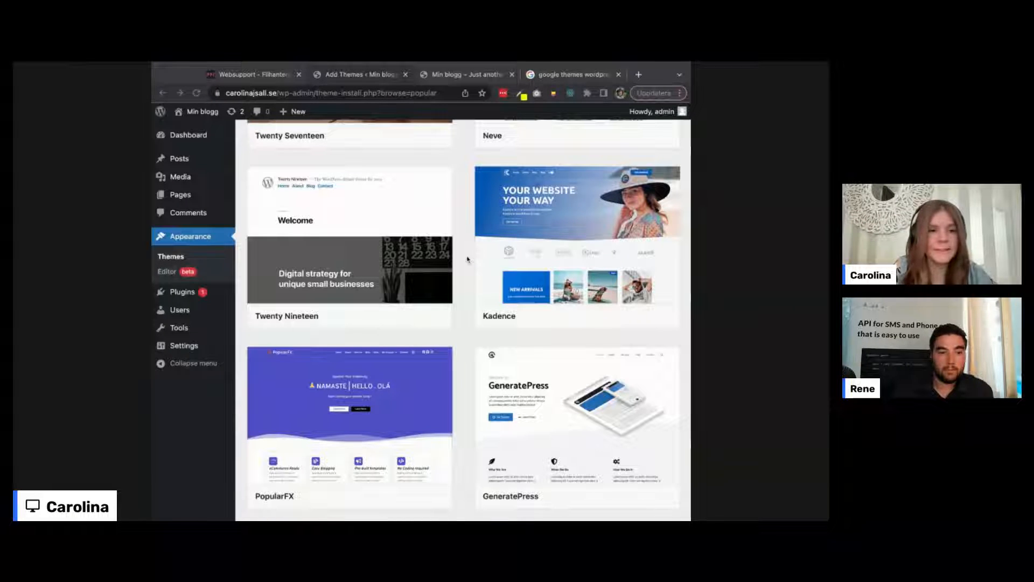
scroll(467, 259, up, 1)
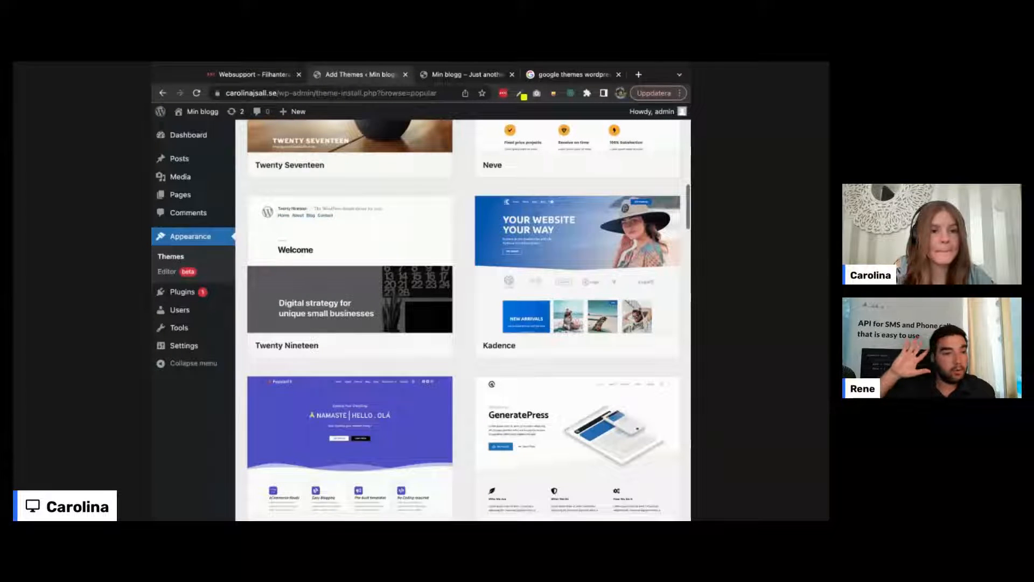
scroll(466, 252, up, 10)
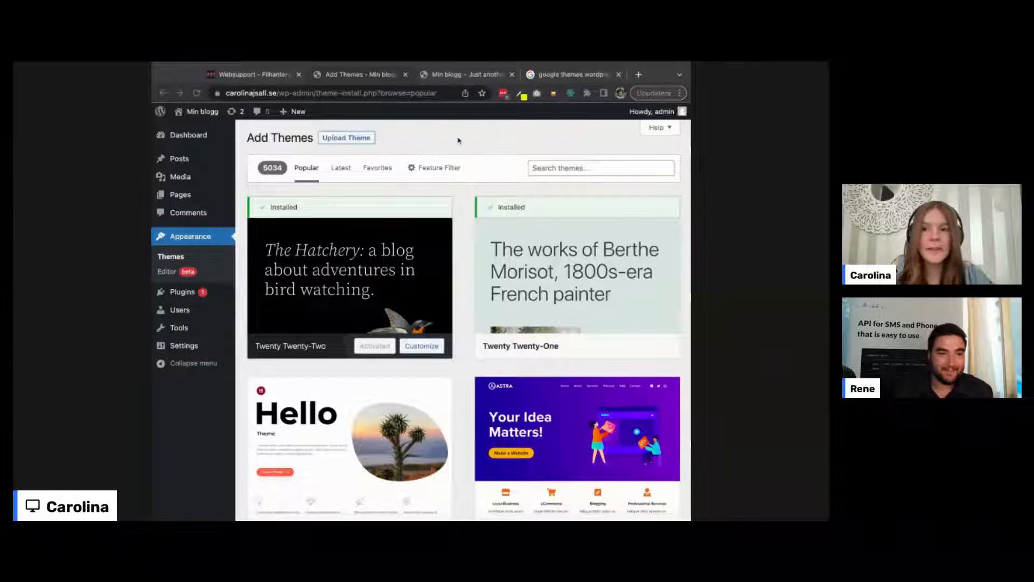
Step: Cycle through the Add Themes and Min blogg tabs, ending on the Websupport file manager
click(230, 78)
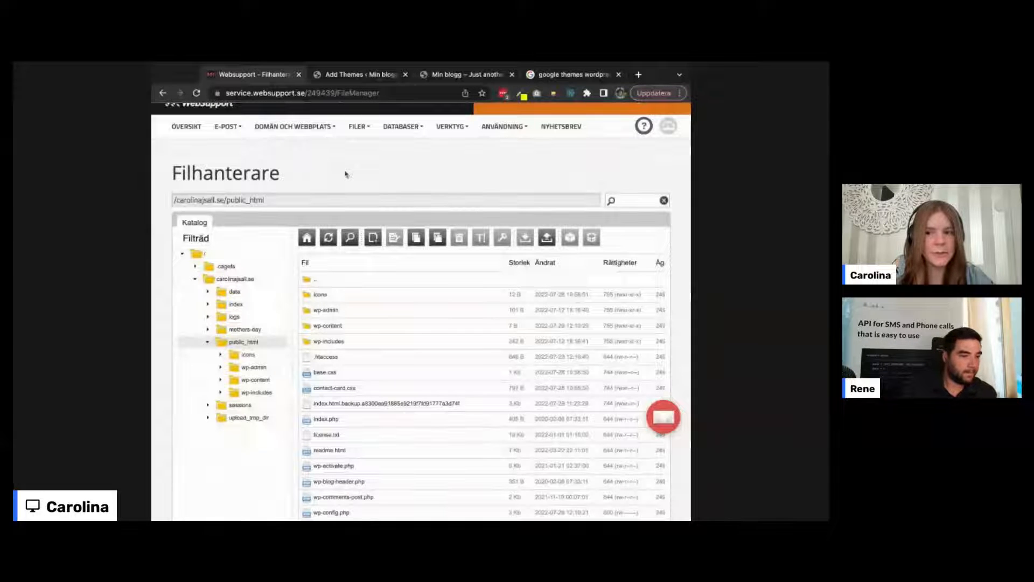
click(353, 77)
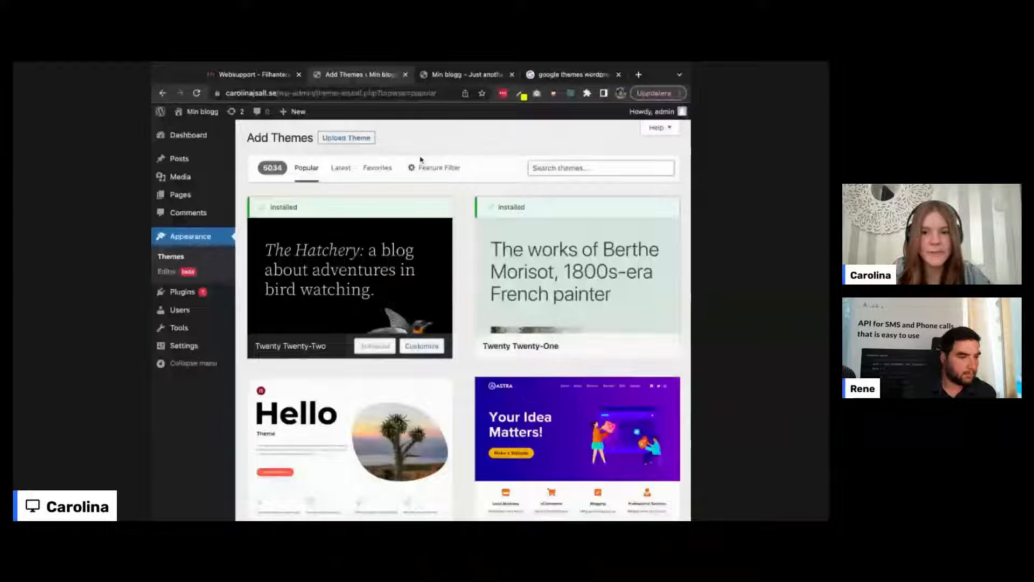
click(465, 77)
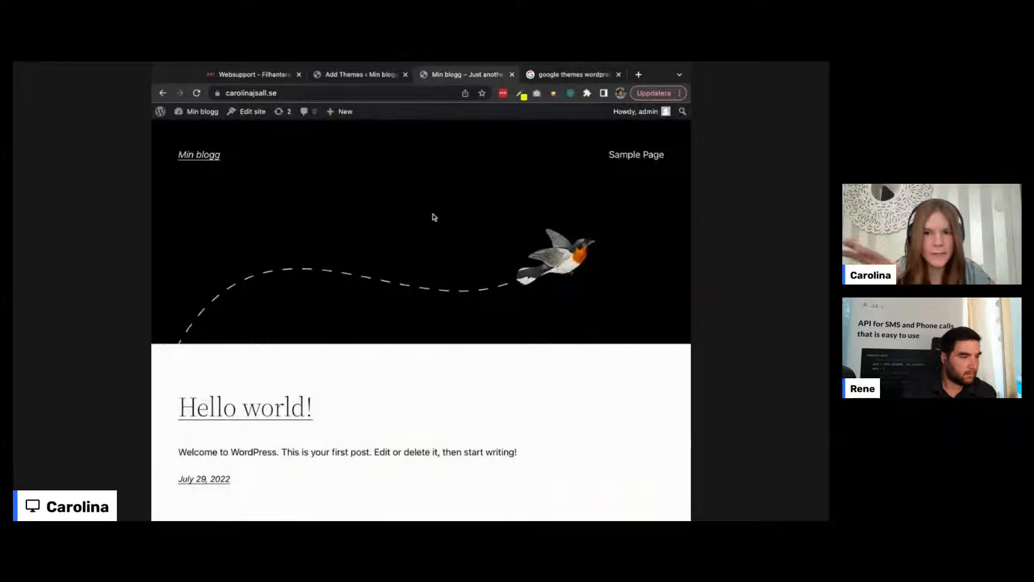
click(371, 76)
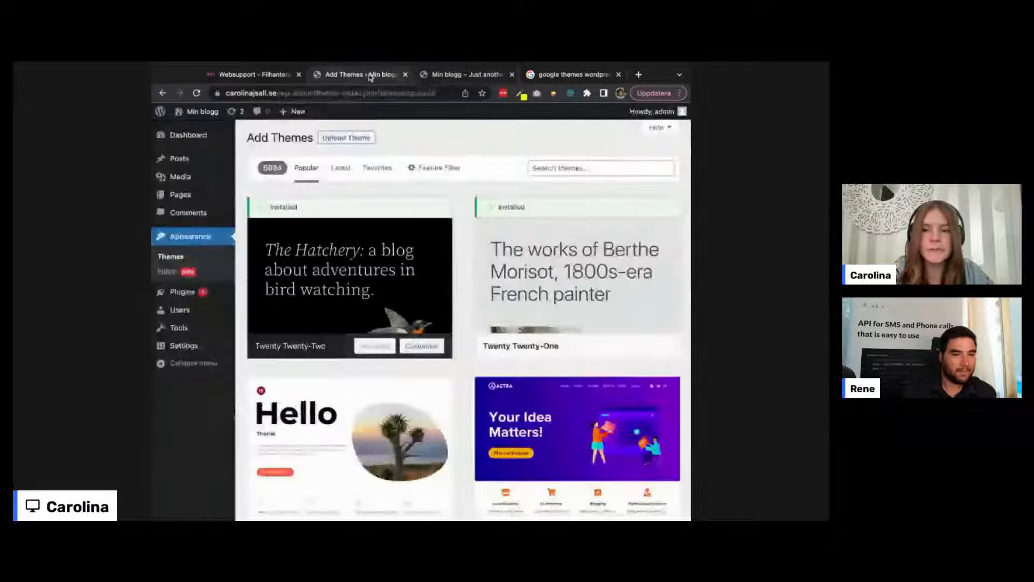
click(250, 73)
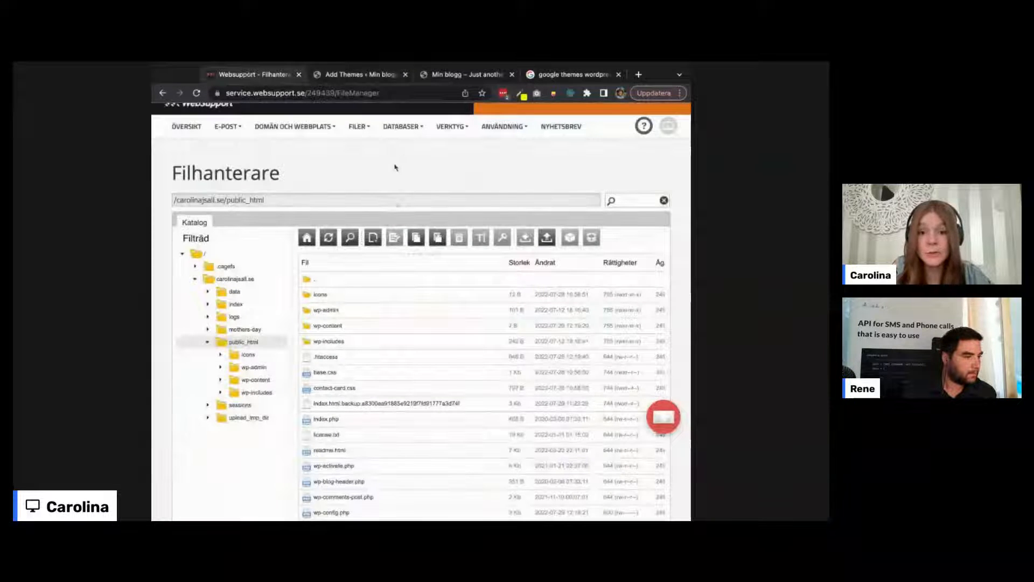
Step: Open the wp-admin folder and scroll through its PHP files from about.php to widgets.php
click(328, 310)
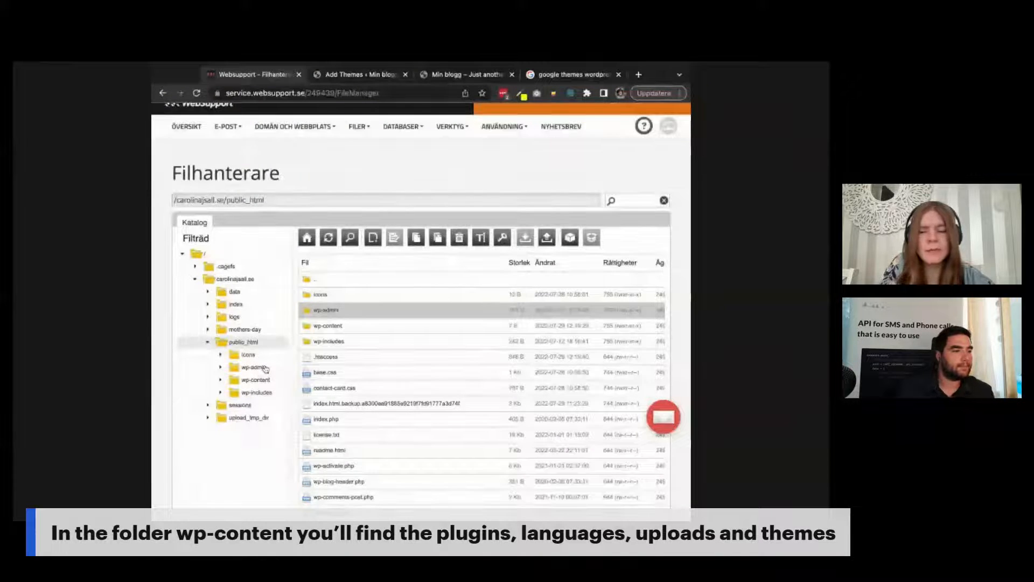
click(266, 368)
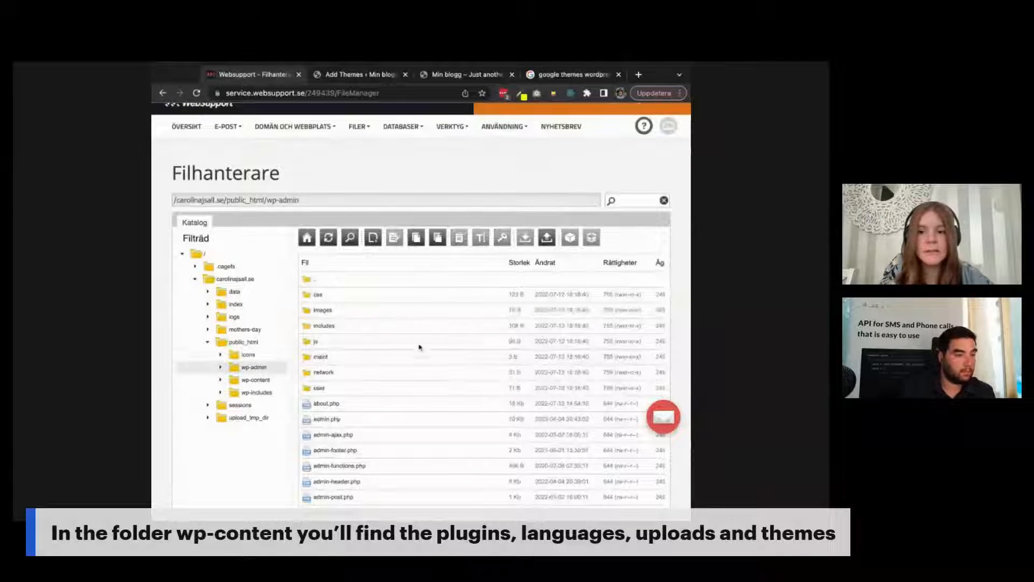
scroll(441, 363, down, 3)
scroll(440, 362, down, 2)
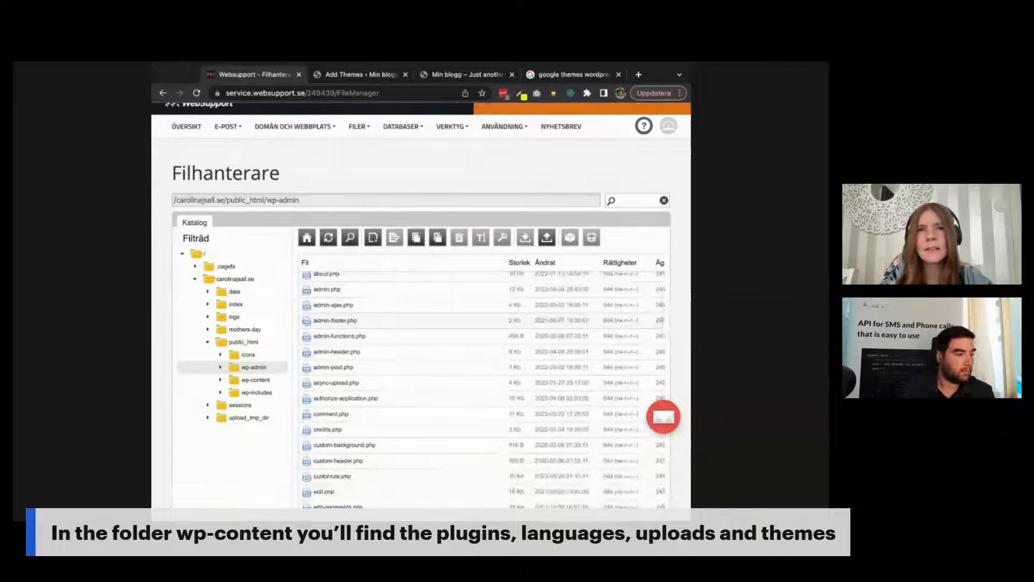
scroll(440, 363, up, 3)
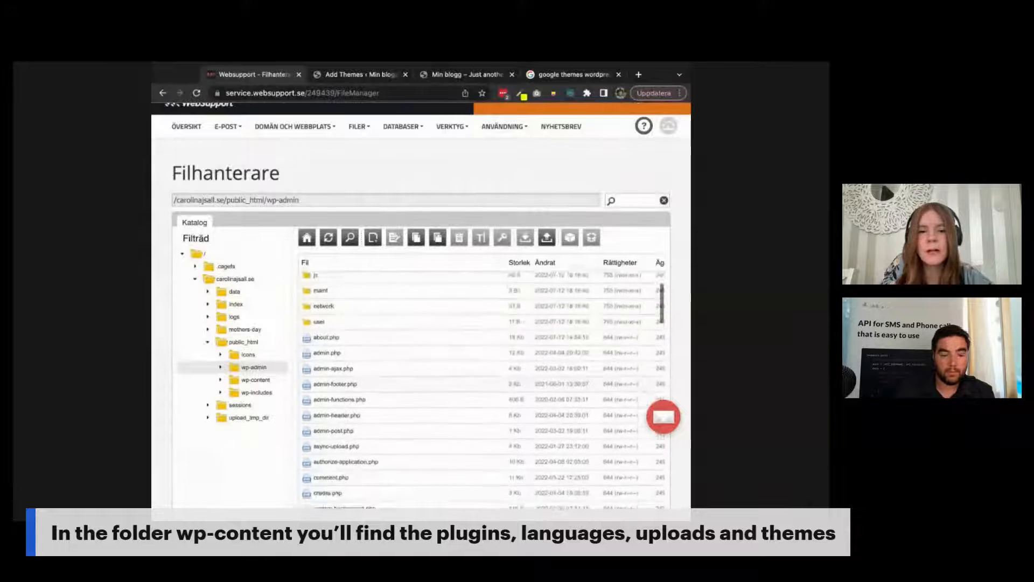
scroll(440, 362, up, 1)
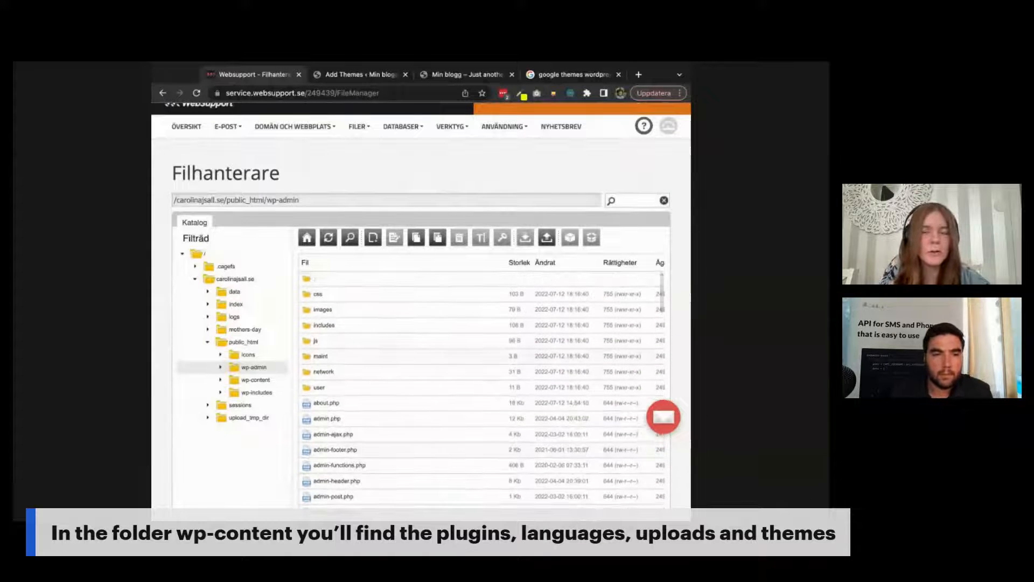
scroll(440, 362, up, 1)
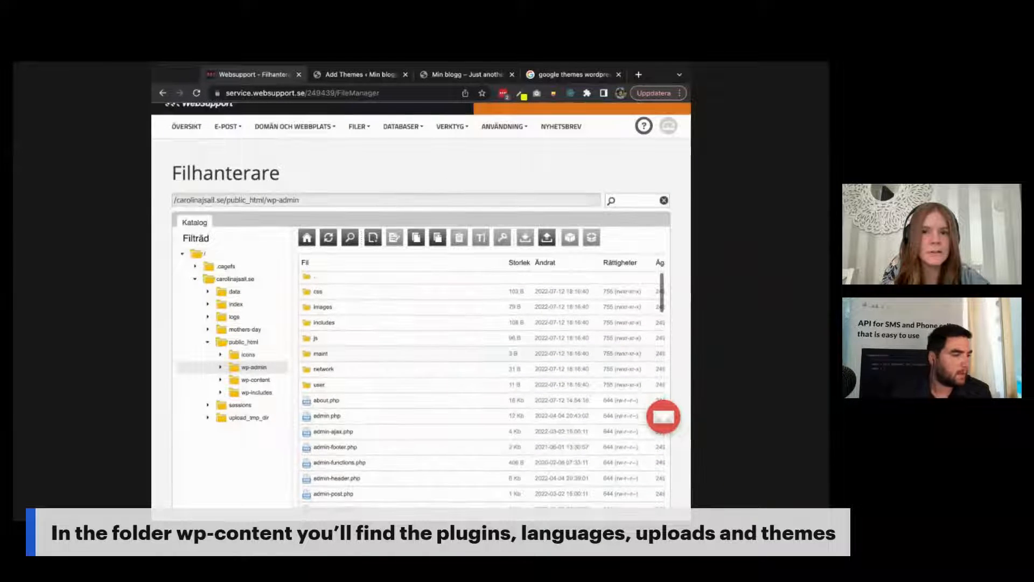
scroll(482, 388, down, 2)
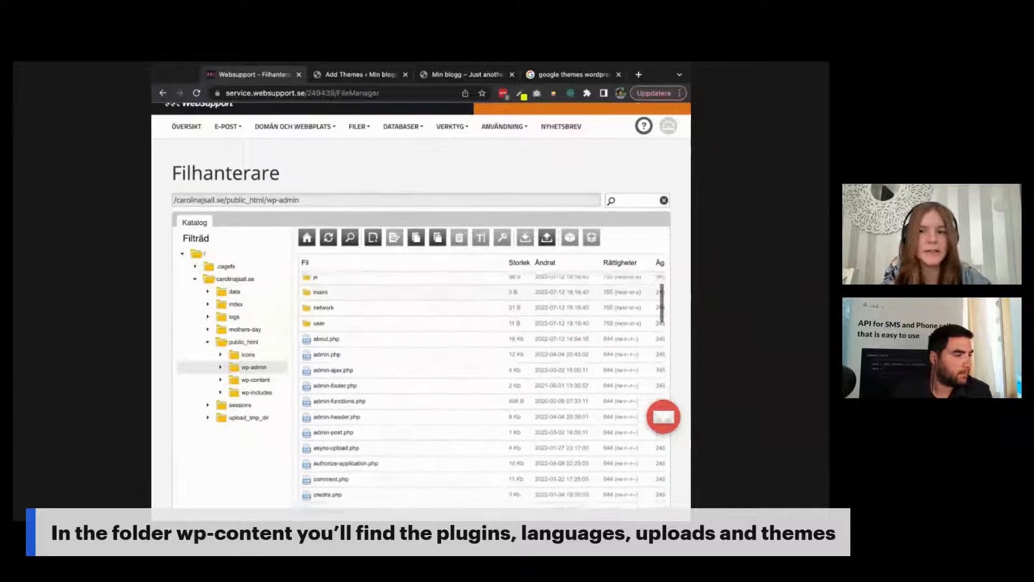
scroll(482, 388, down, 5)
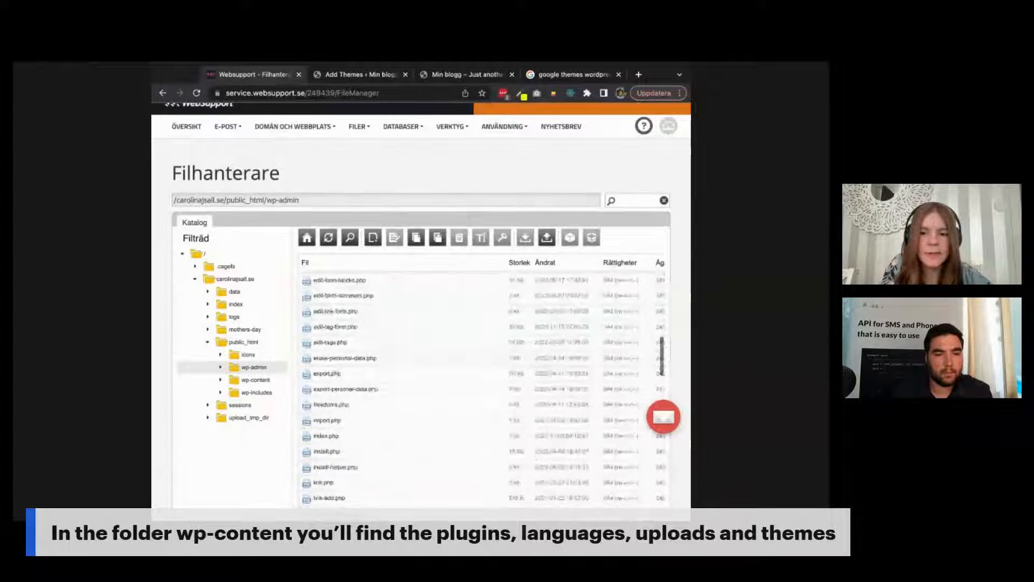
scroll(482, 388, down, 5)
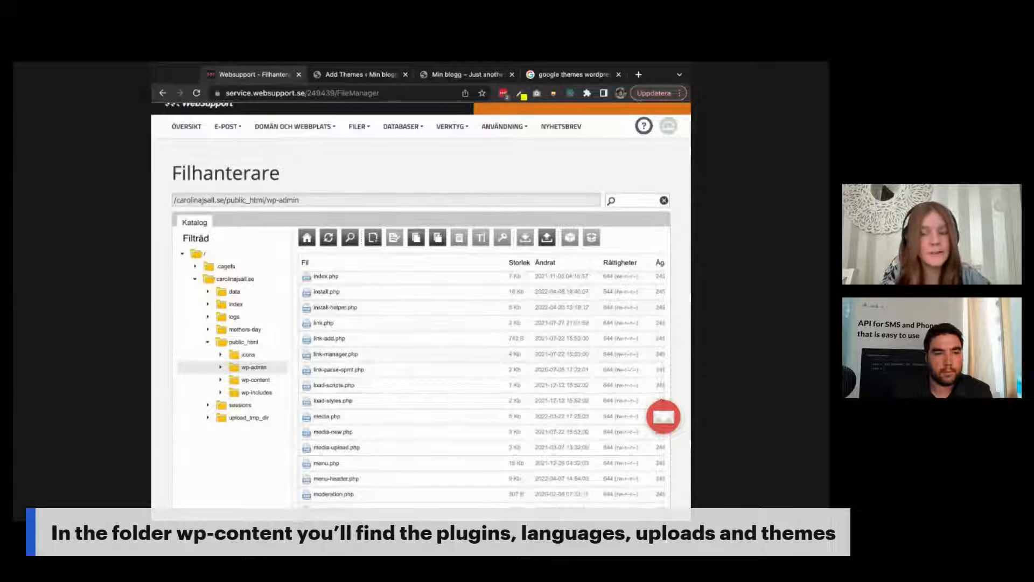
scroll(482, 388, down, 5)
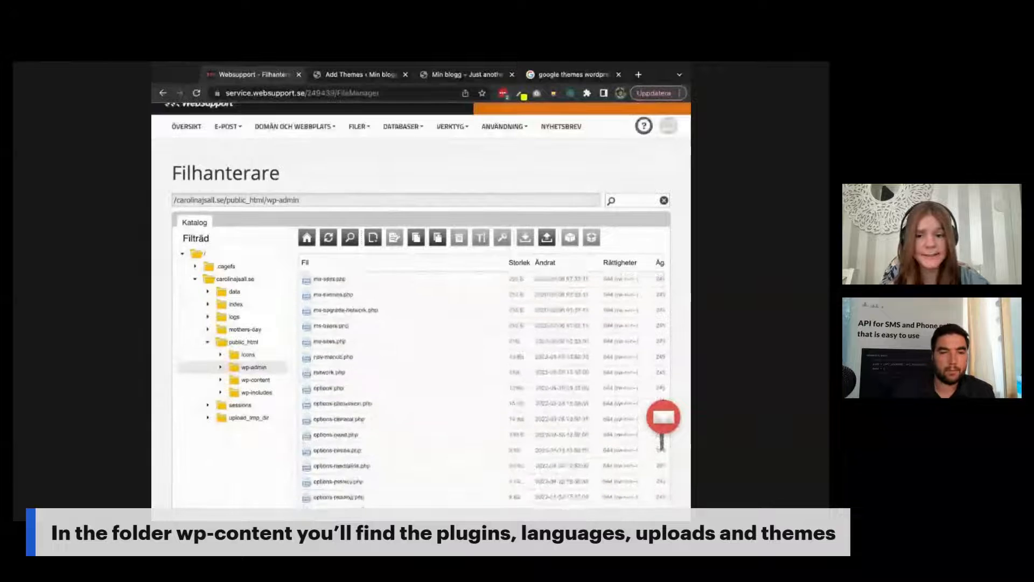
scroll(484, 387, down, 8)
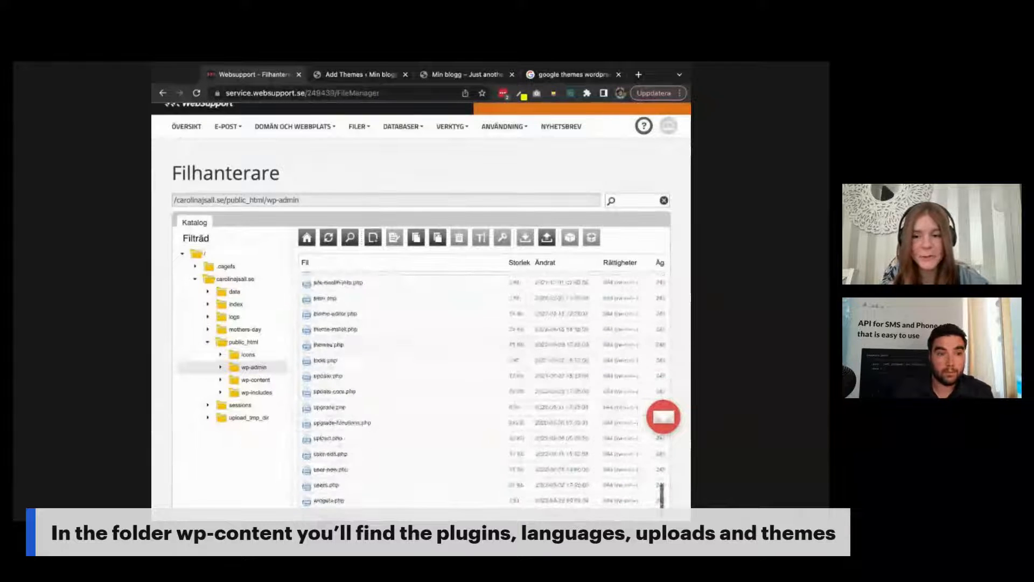
Step: Navigate wp-content > themes > twentytwentytwo to show its assets, parts, templates and theme files
click(256, 380)
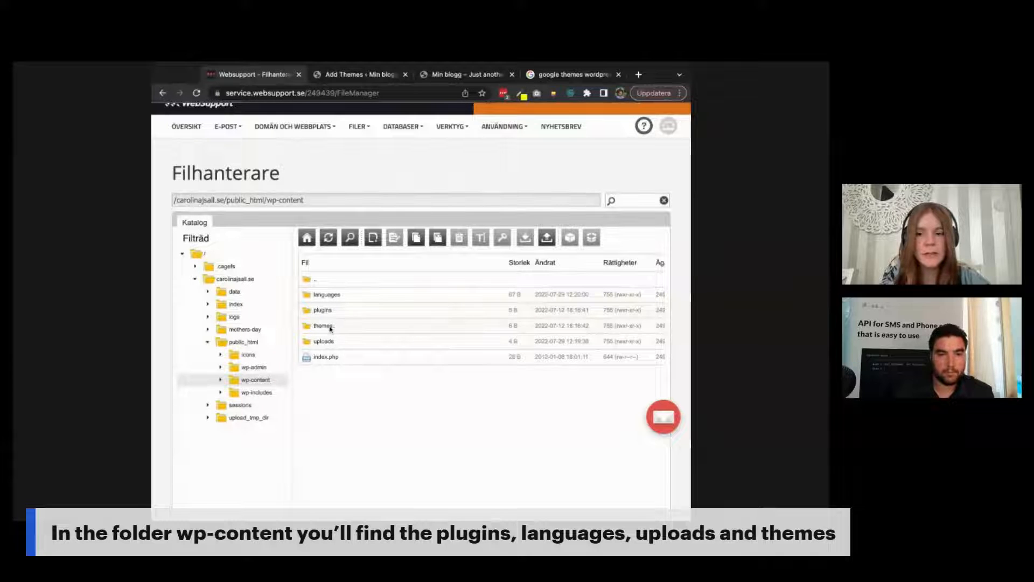
click(330, 327)
double_click(331, 327)
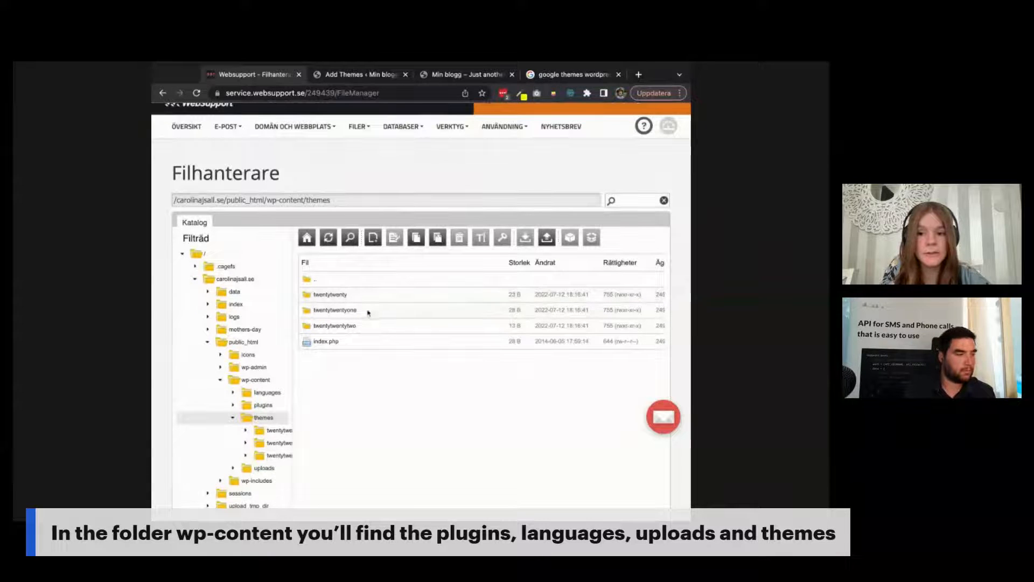
double_click(350, 326)
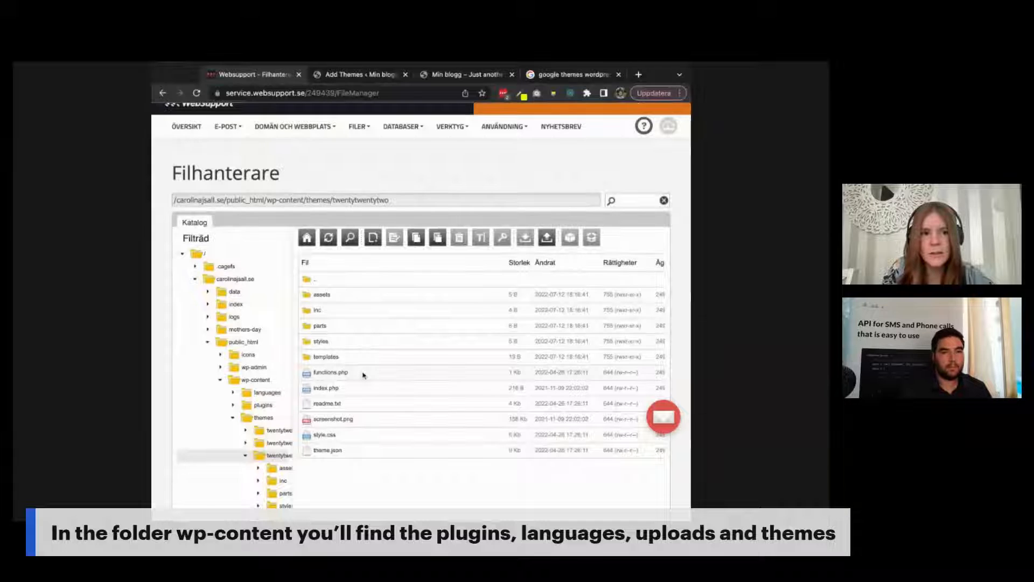
Step: Open the twentytwentytwo assets folder to show its fonts, images and videos subfolders
key(super+Tab)
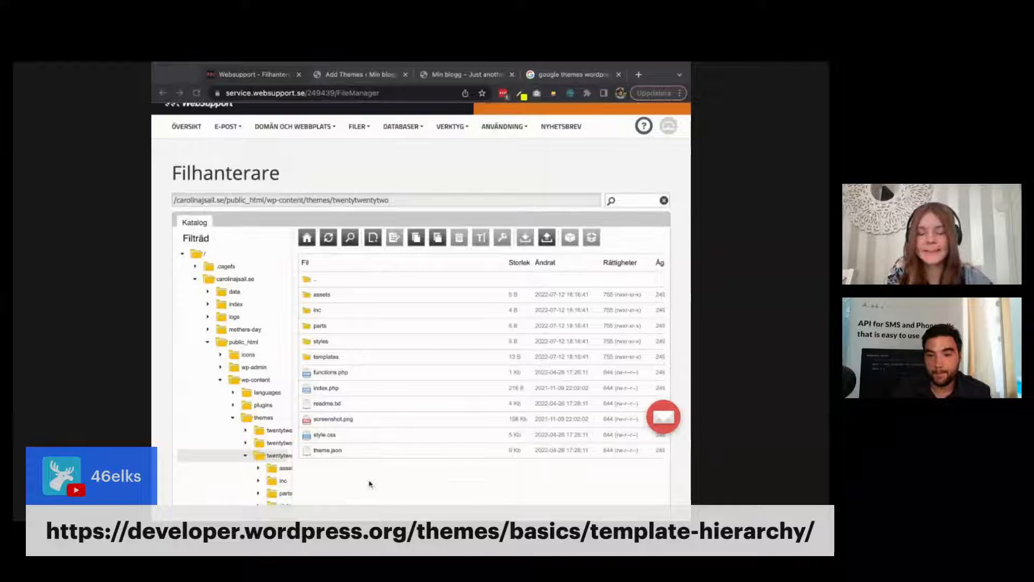
click(328, 296)
double_click(328, 296)
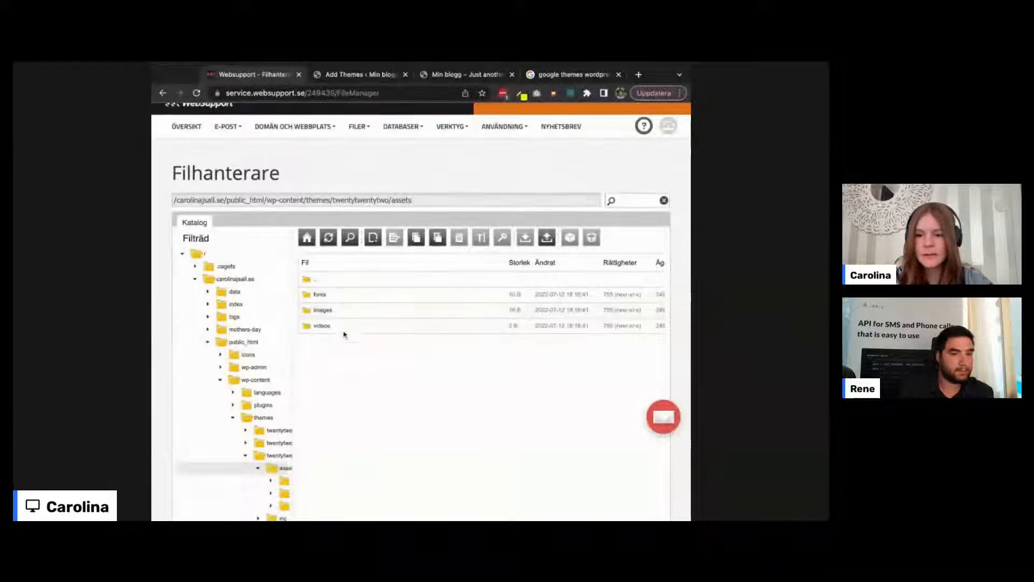
scroll(282, 438, down, 1)
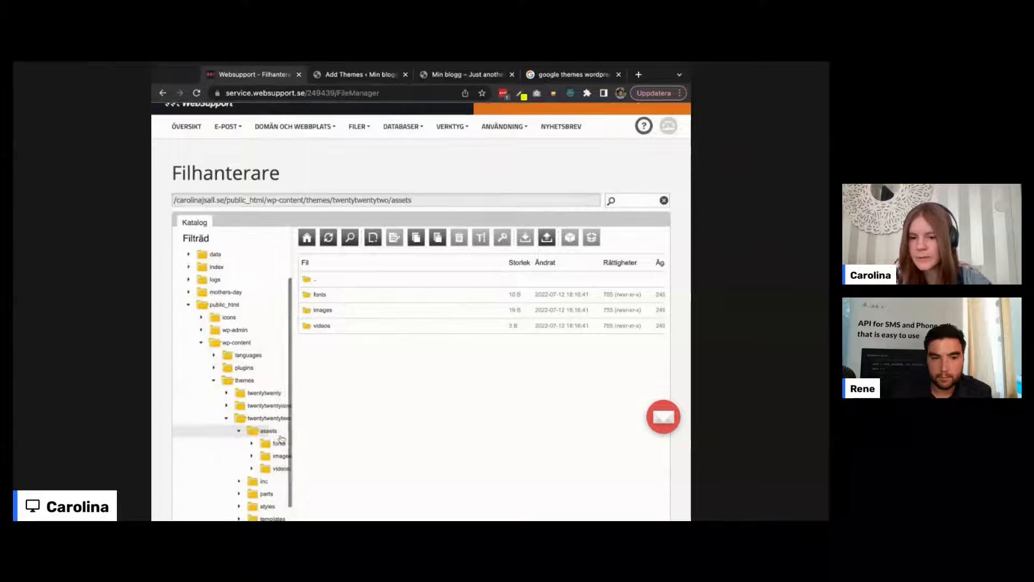
Step: Open the twentytwenty theme's assets folder, then view and scroll the blog's front page
click(273, 395)
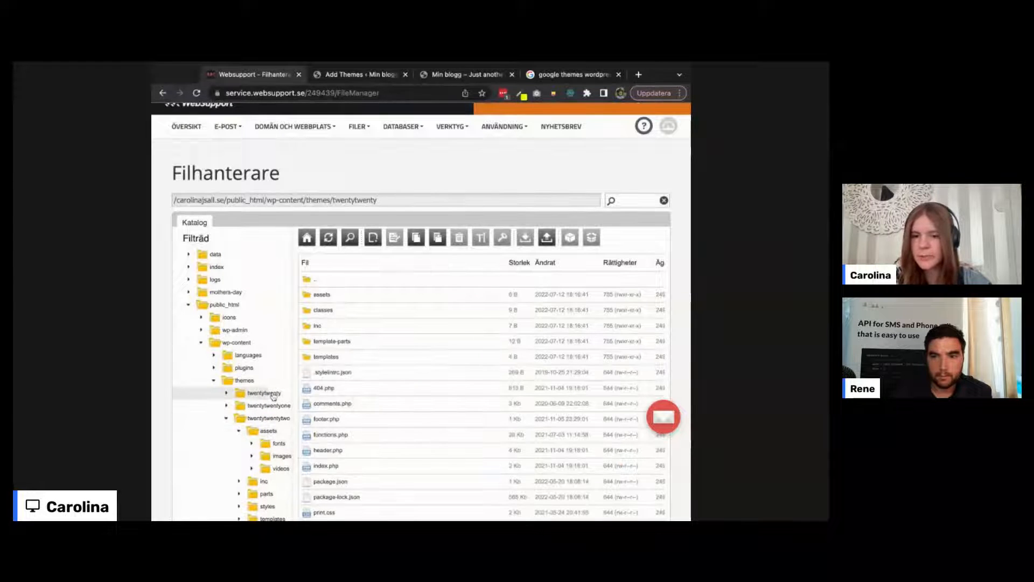
double_click(357, 296)
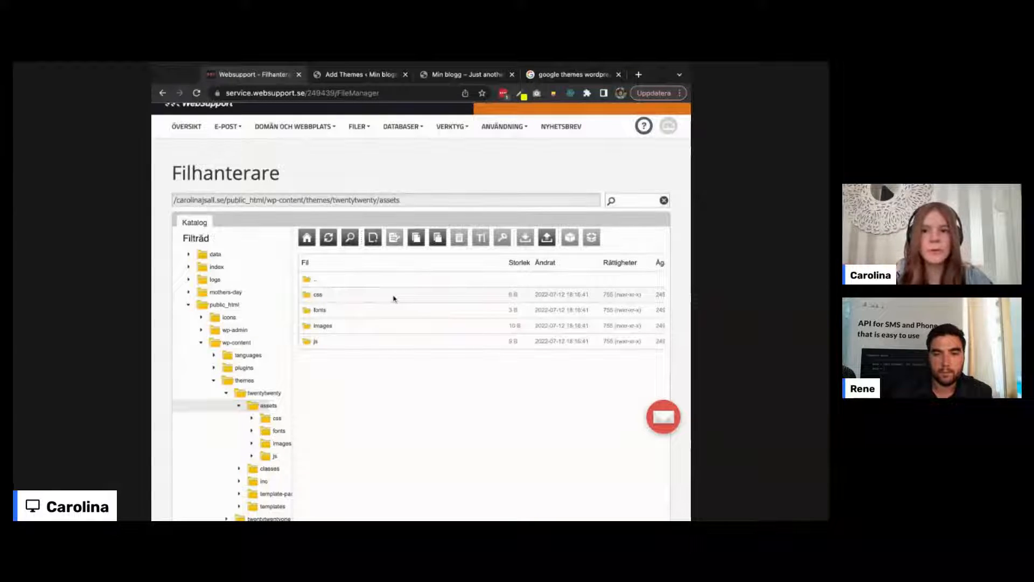
click(464, 74)
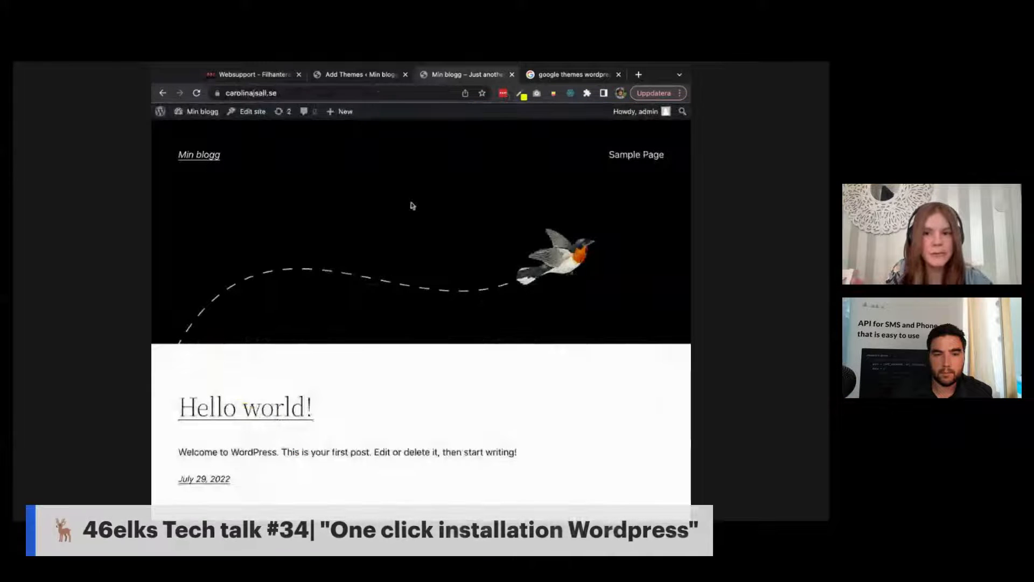
scroll(415, 358, down, 3)
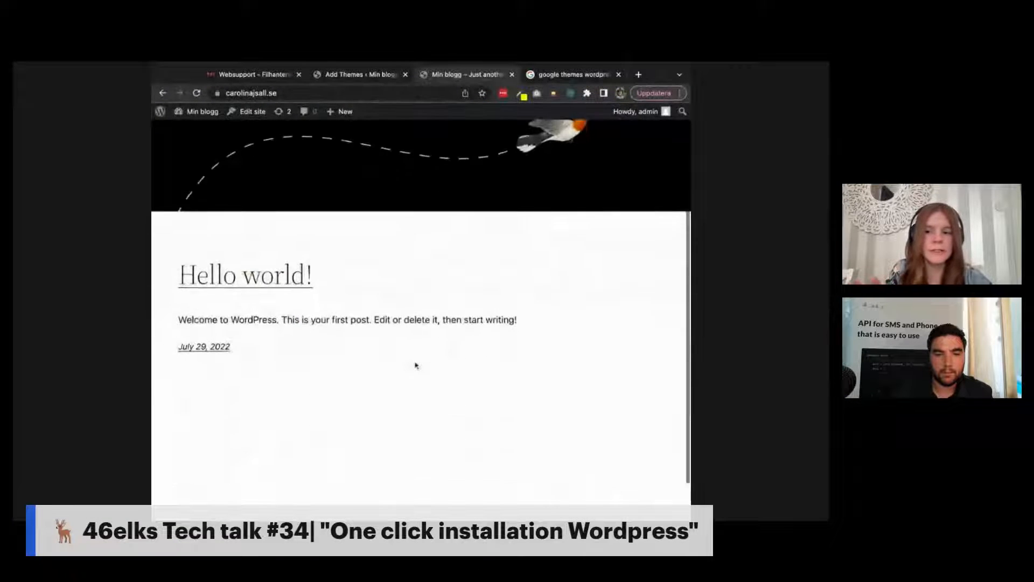
Step: Back in the Websupport file manager, open the css folder, then return up to themes
click(335, 75)
click(277, 75)
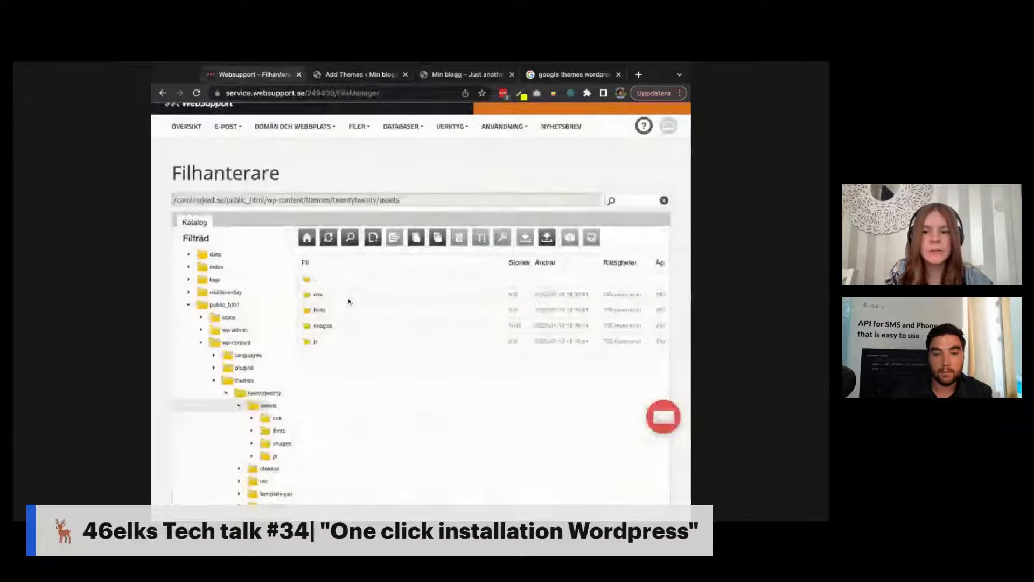
double_click(340, 296)
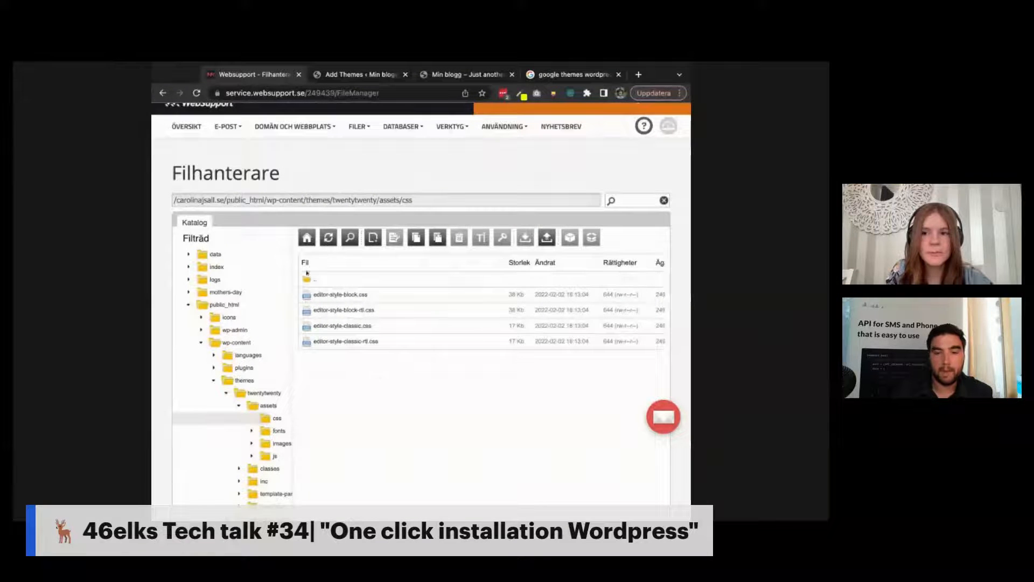
click(244, 381)
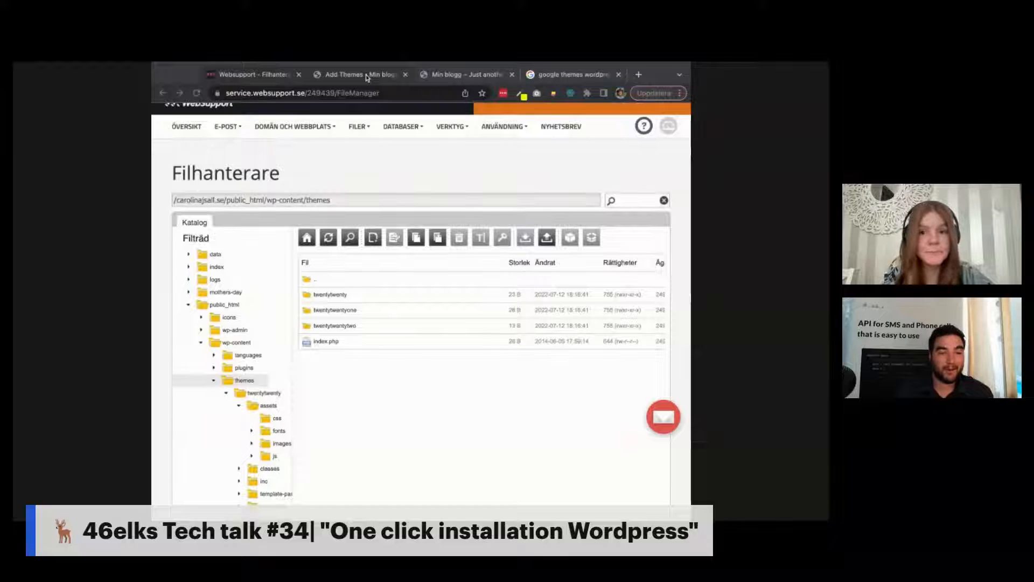
Step: From the Add Themes tab, open the Posts list showing the single post Hello world!
click(364, 75)
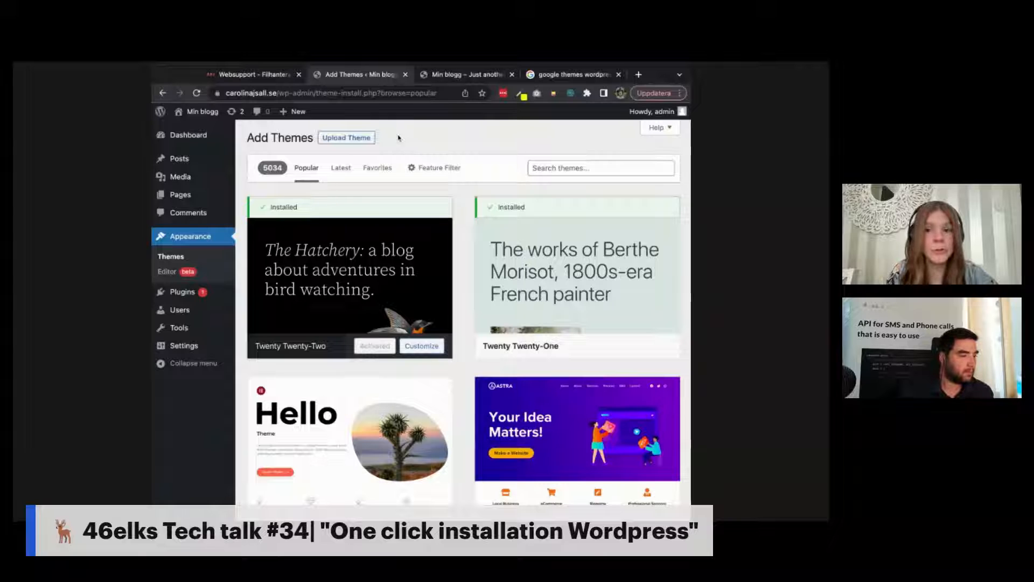
click(187, 159)
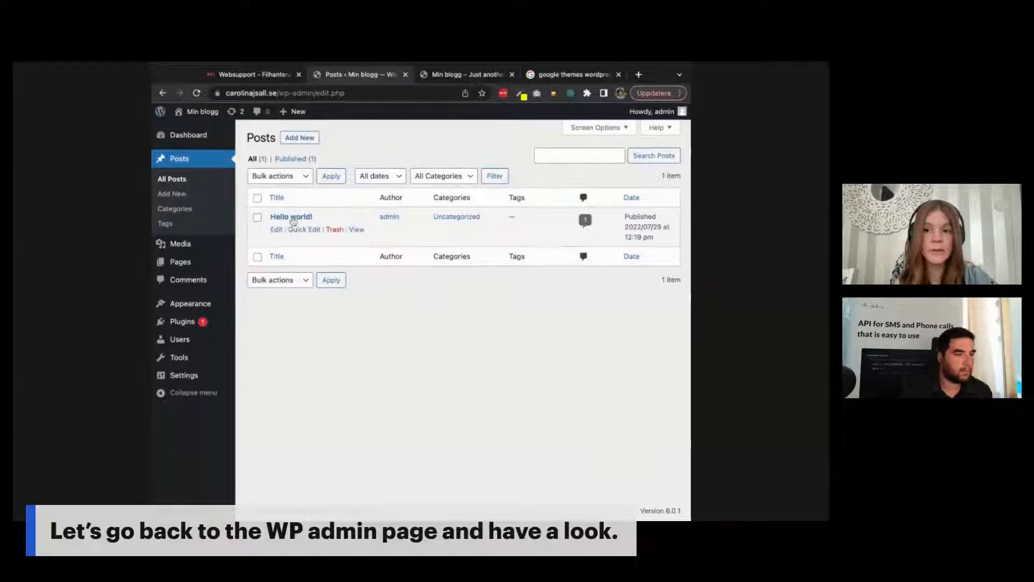
Step: Open Hello world! in the block editor and select its title and welcome paragraph
click(291, 217)
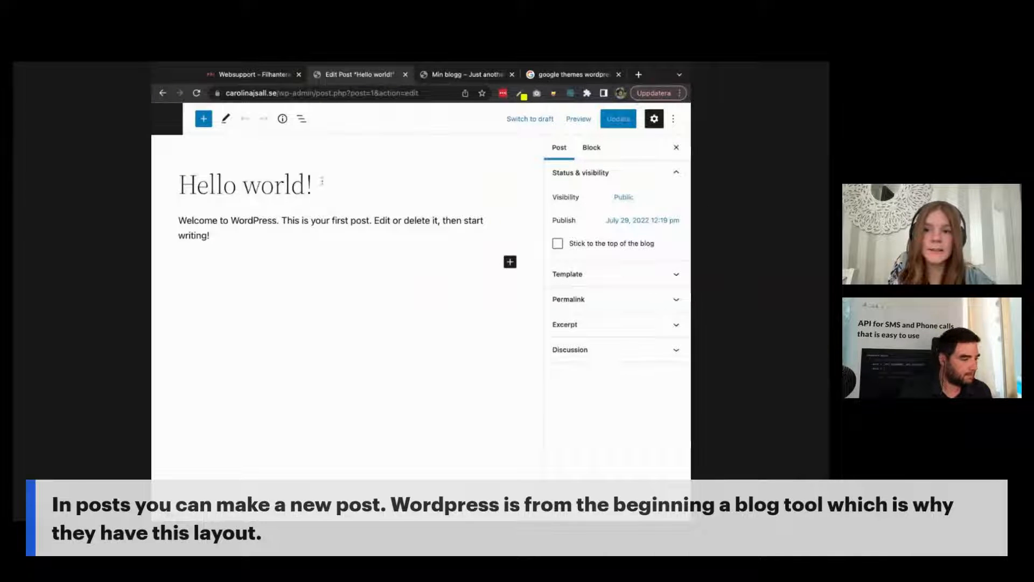
click(308, 186)
mouse_move(317, 187)
mouse_down()
mouse_move(220, 186)
mouse_move(317, 187)
mouse_up()
click(217, 220)
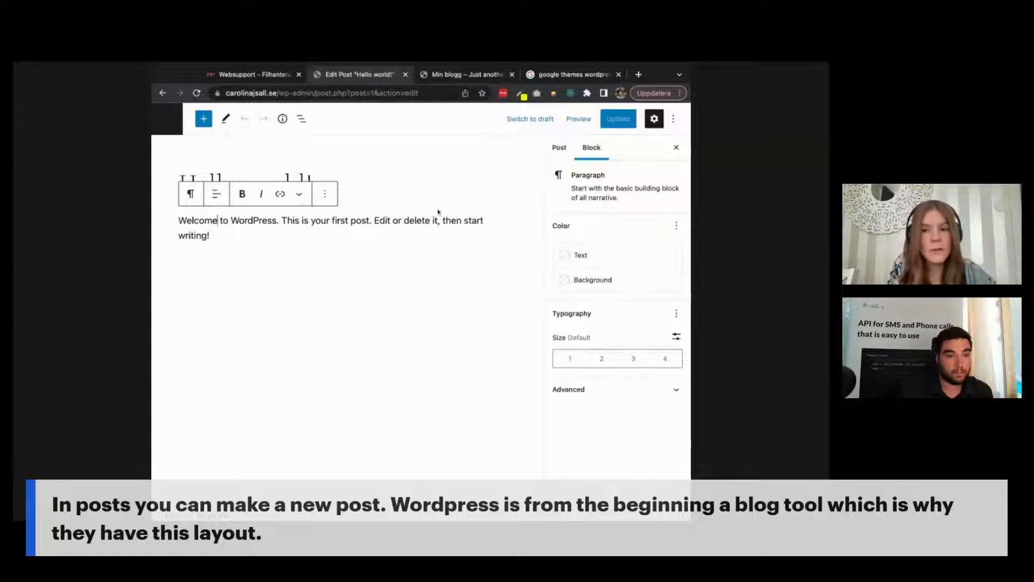
key(super+Tab)
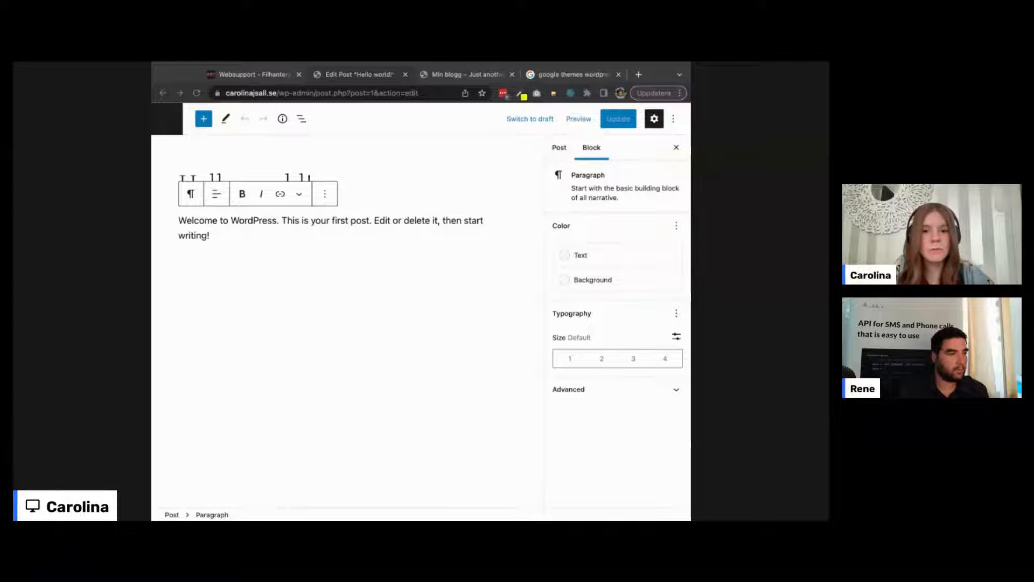
click(421, 258)
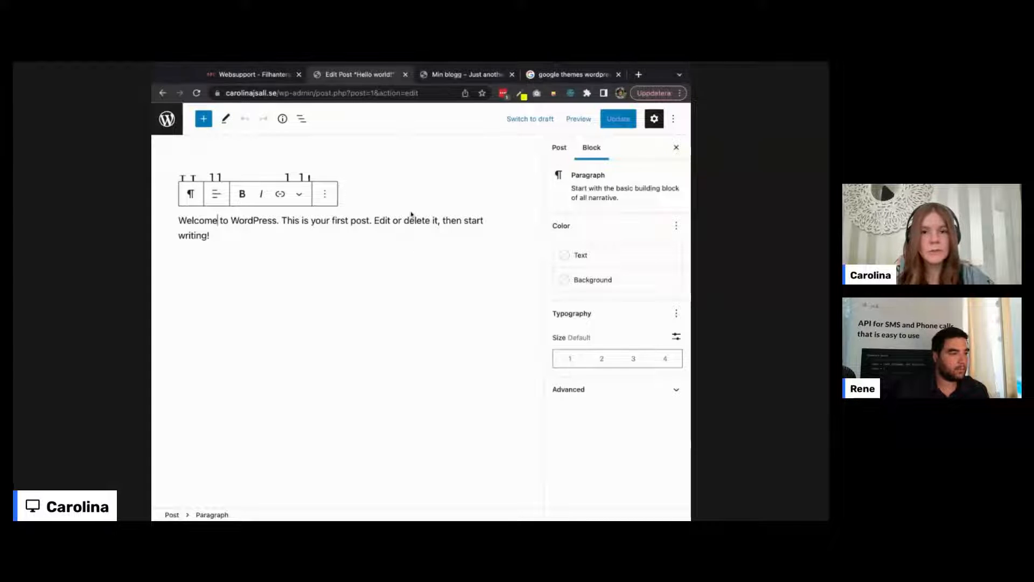
click(411, 213)
Step: Switch between the Block and Post settings panels, then open the block library
click(592, 151)
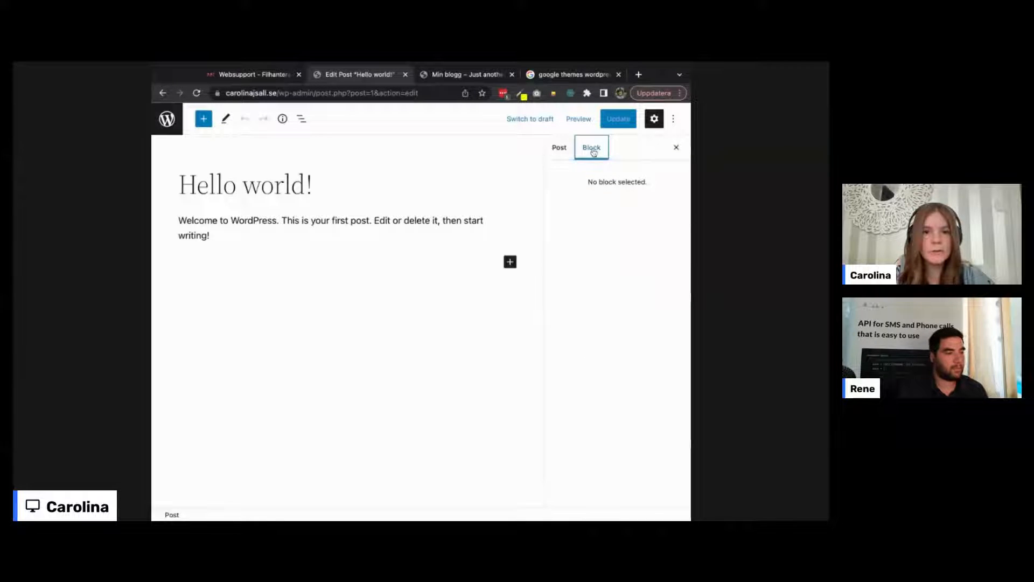
click(557, 147)
click(364, 196)
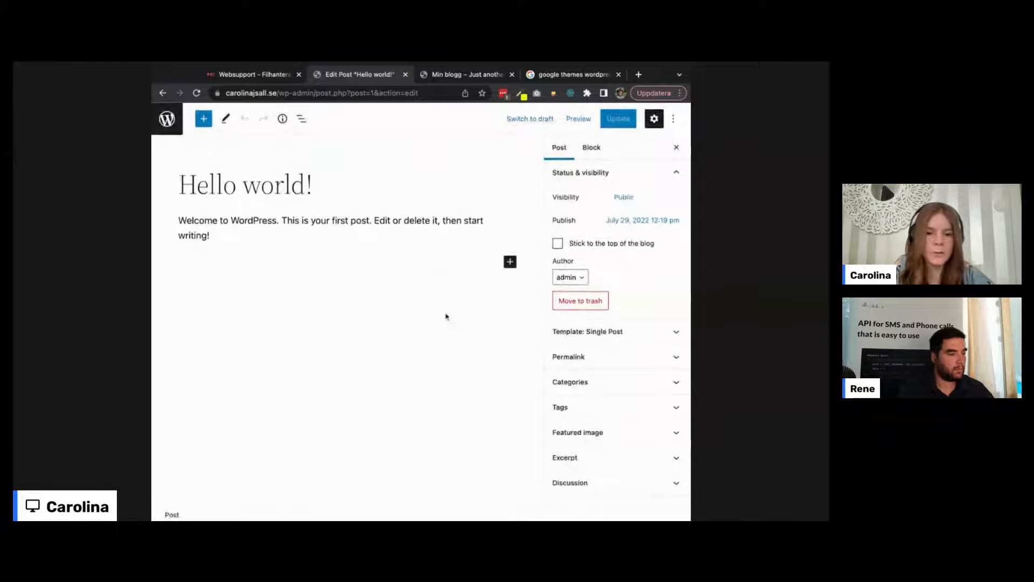
click(389, 231)
click(348, 245)
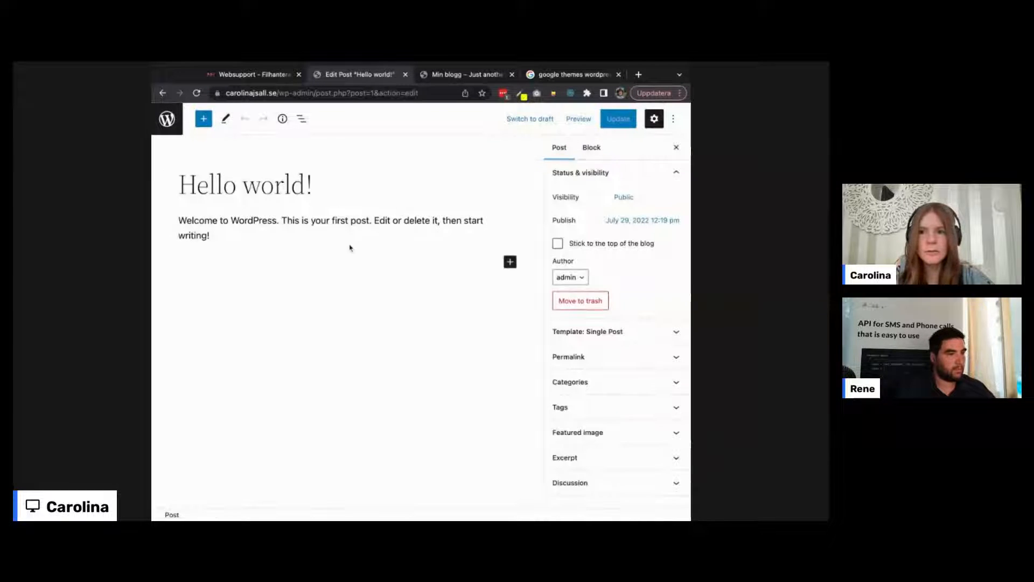
click(204, 120)
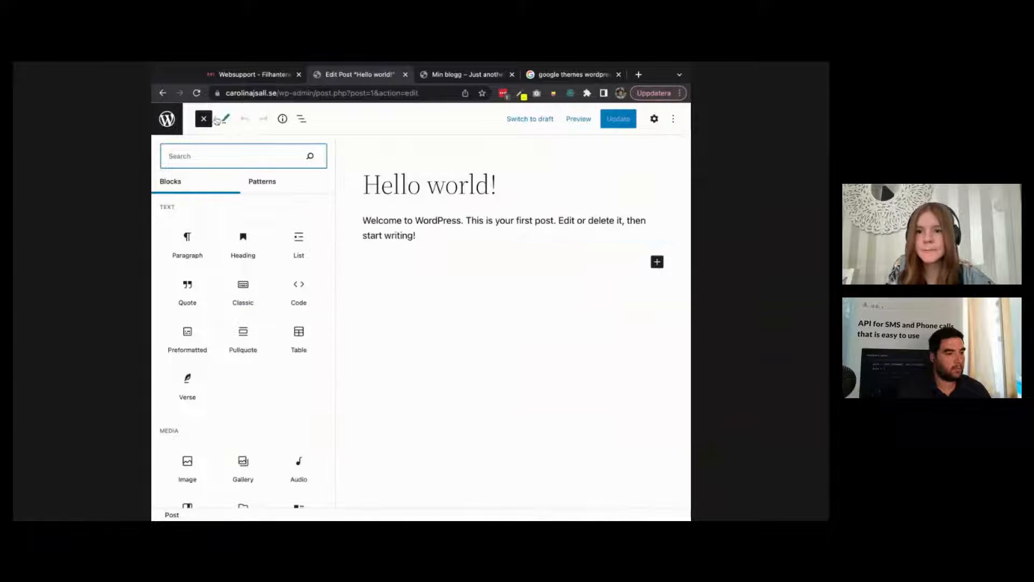
Step: Scroll the block library, start dragging a File block, then close the library unused
scroll(274, 292, down, 1)
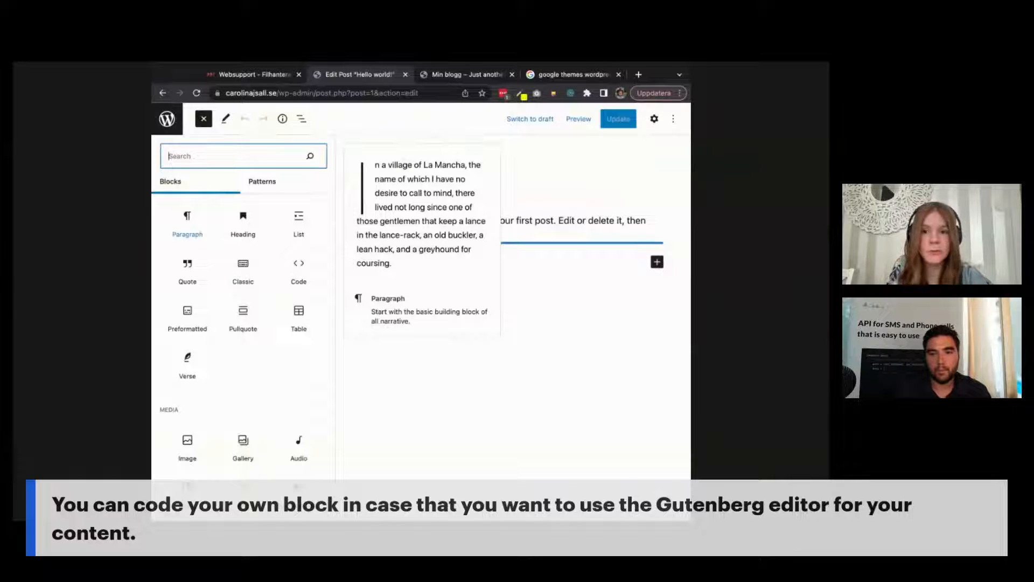
scroll(228, 350, down, 5)
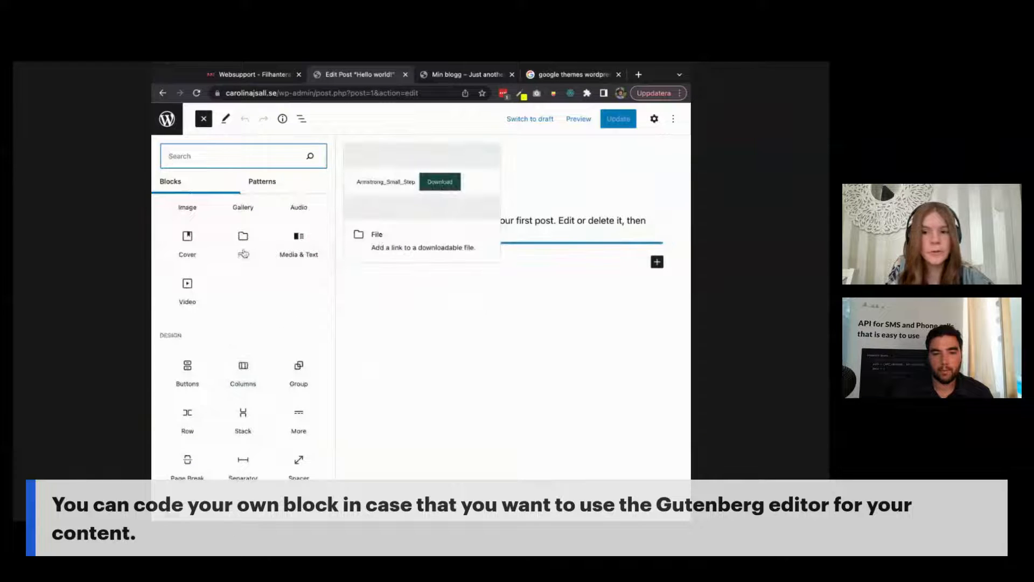
drag(242, 239, 471, 340)
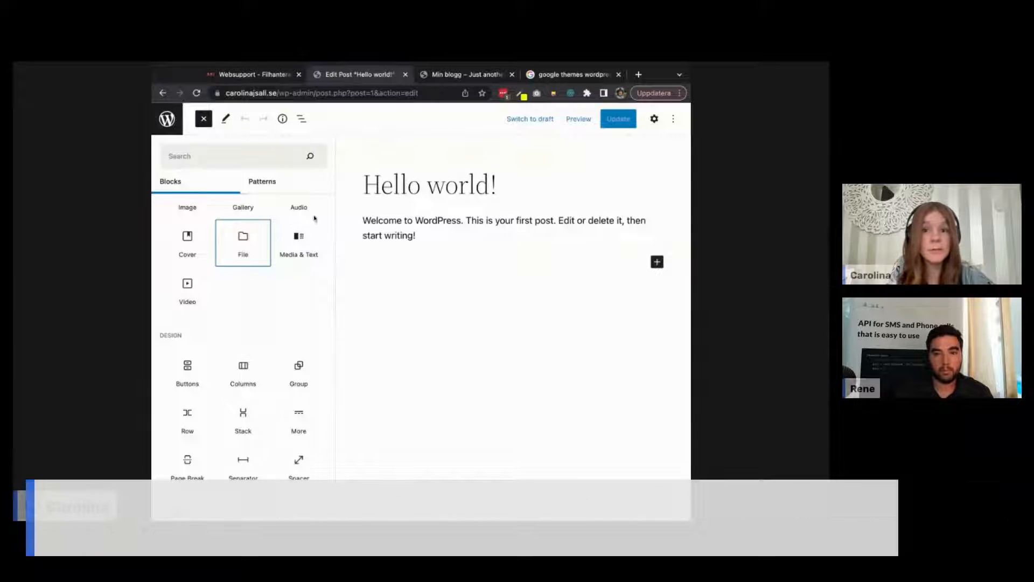
click(203, 119)
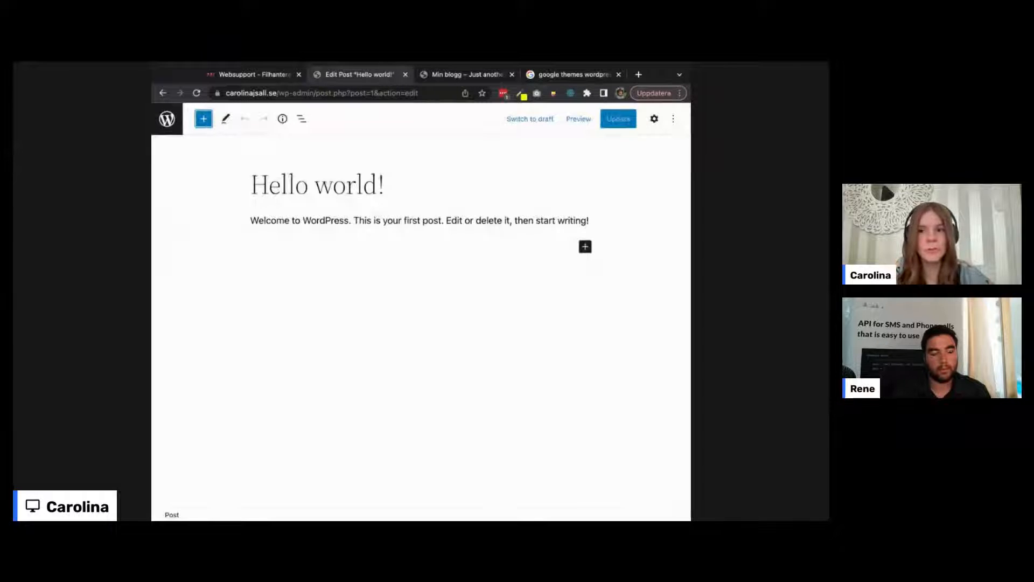
Step: Reopen the block library, browse the Widgets and Design blocks, and close it again
click(203, 119)
scroll(231, 312, down, 3)
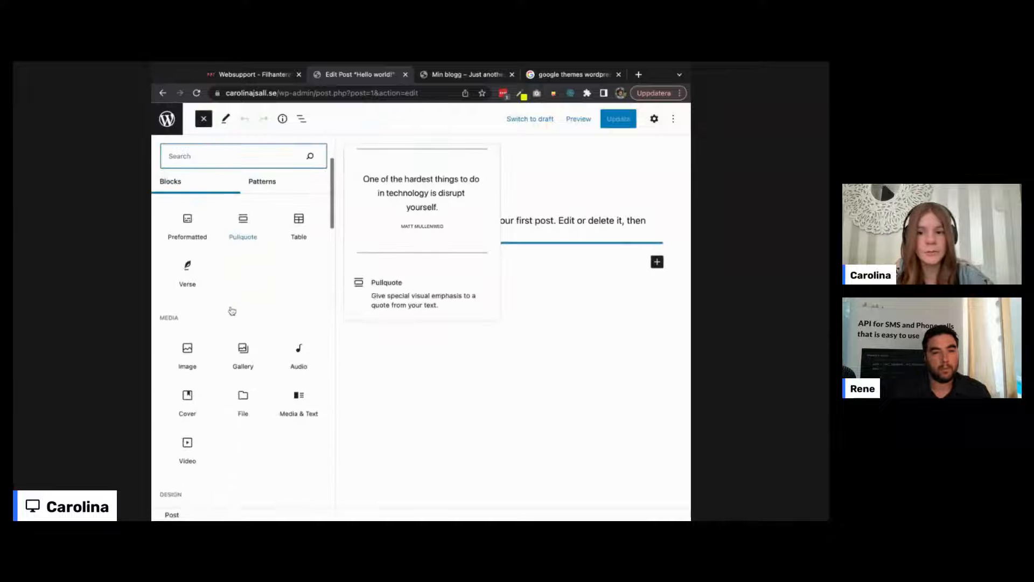
scroll(237, 420, down, 5)
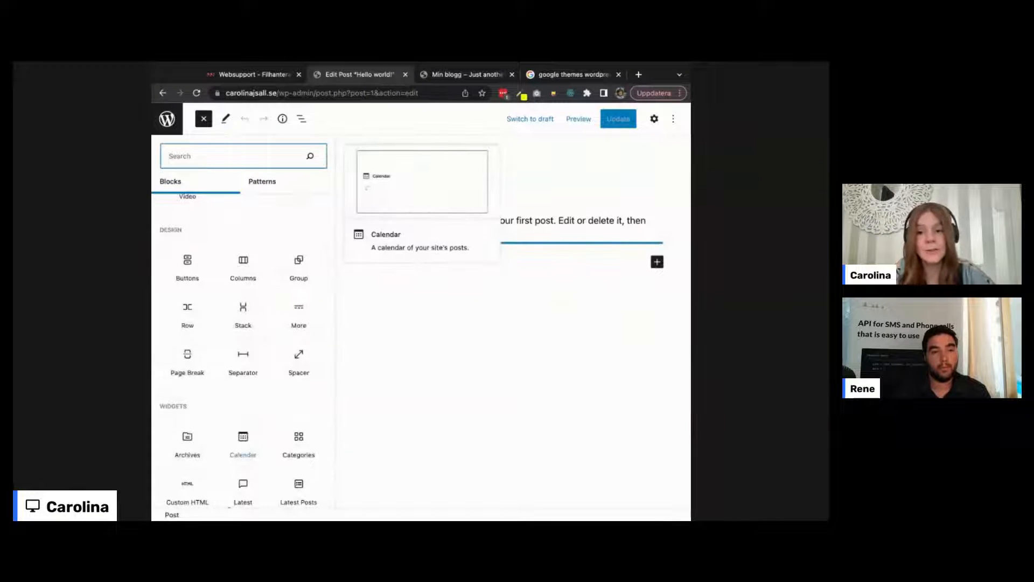
scroll(267, 356, down, 3)
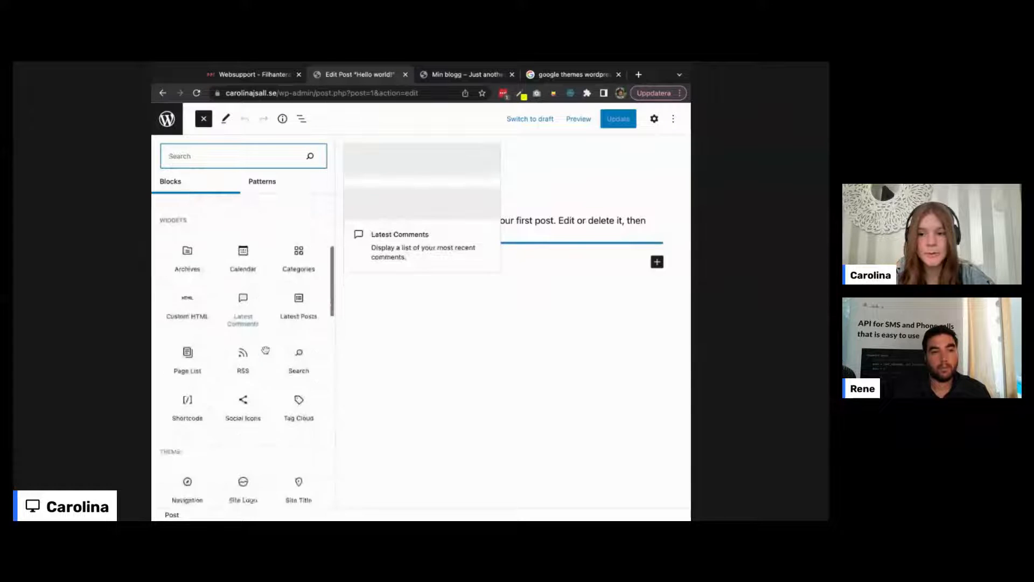
scroll(266, 350, down, 1)
scroll(266, 351, up, 6)
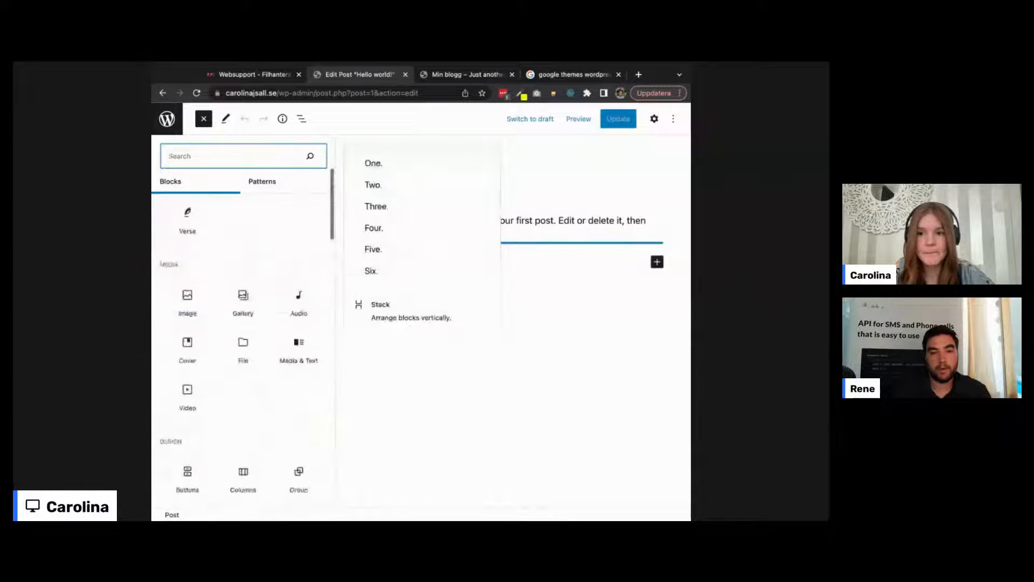
scroll(254, 344, up, 3)
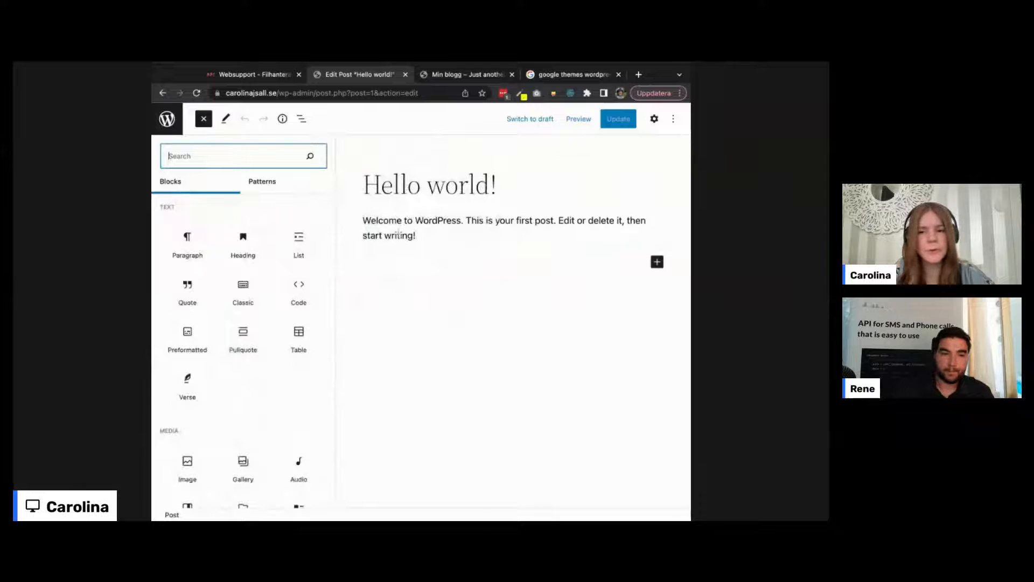
click(430, 244)
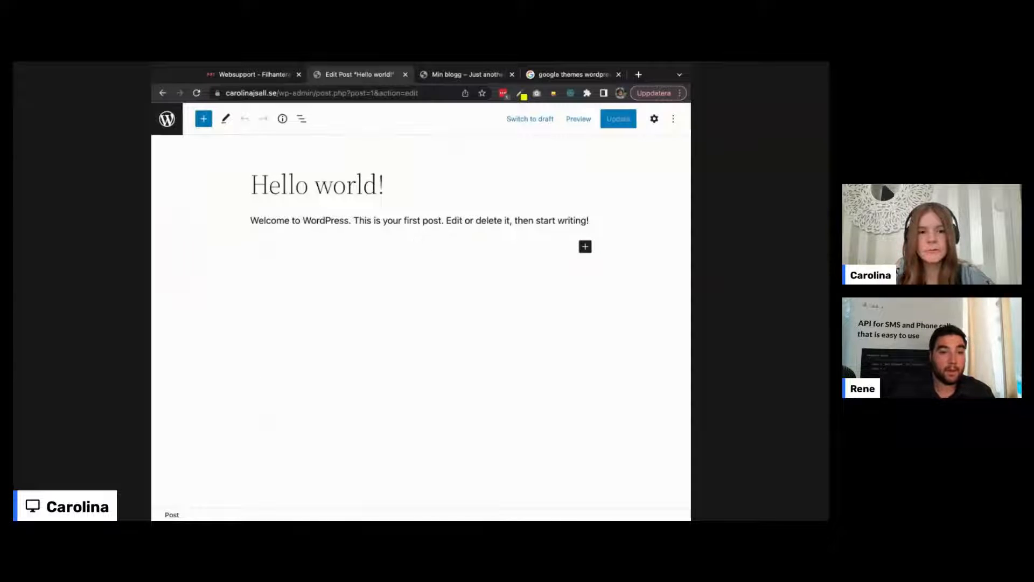
Step: Leave the editor via the WordPress logo to return to All Posts
key(super+Tab)
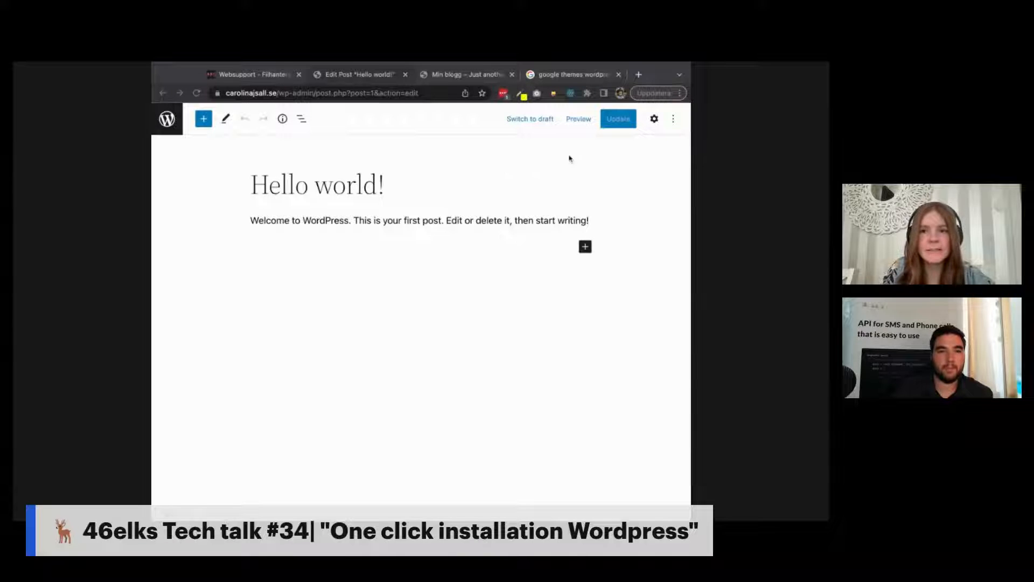
click(167, 118)
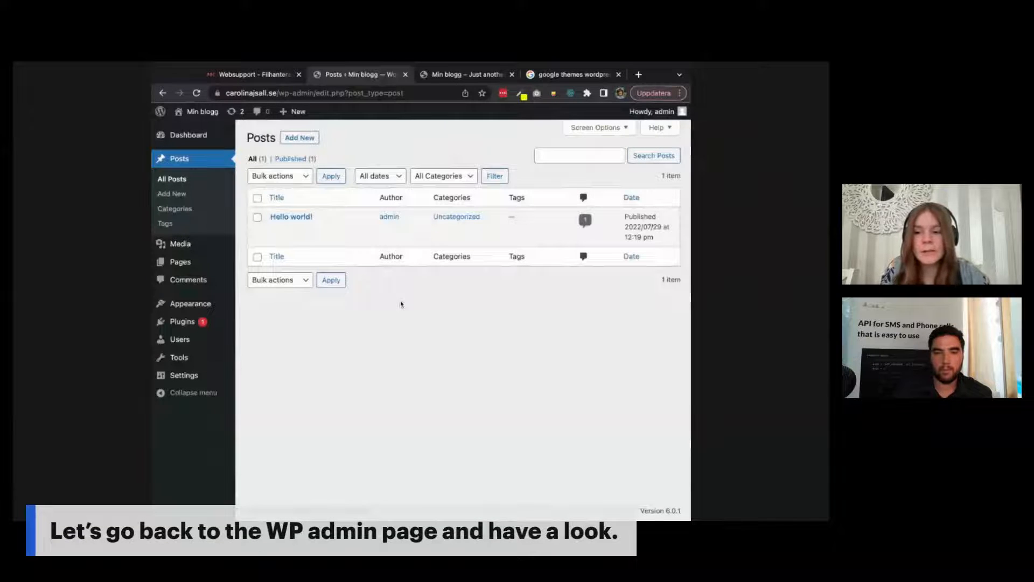
Step: Open Plugins to list inactive Akismet Anti-Spam 4.2.5 and Hello Dolly 1.7.2
click(175, 325)
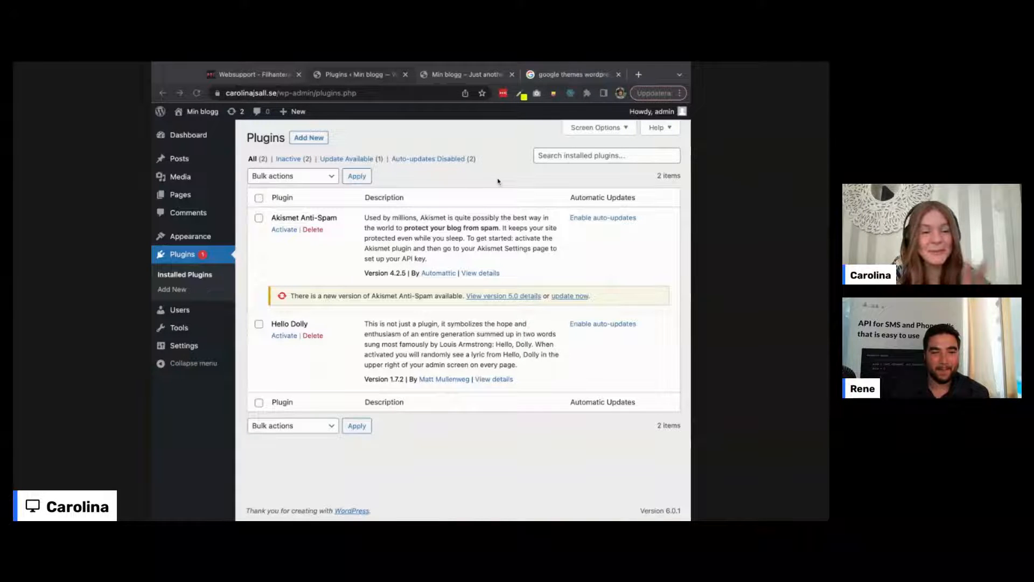
Step: Refocus the browser on the Installed Plugins list with its pending Akismet update
click(498, 181)
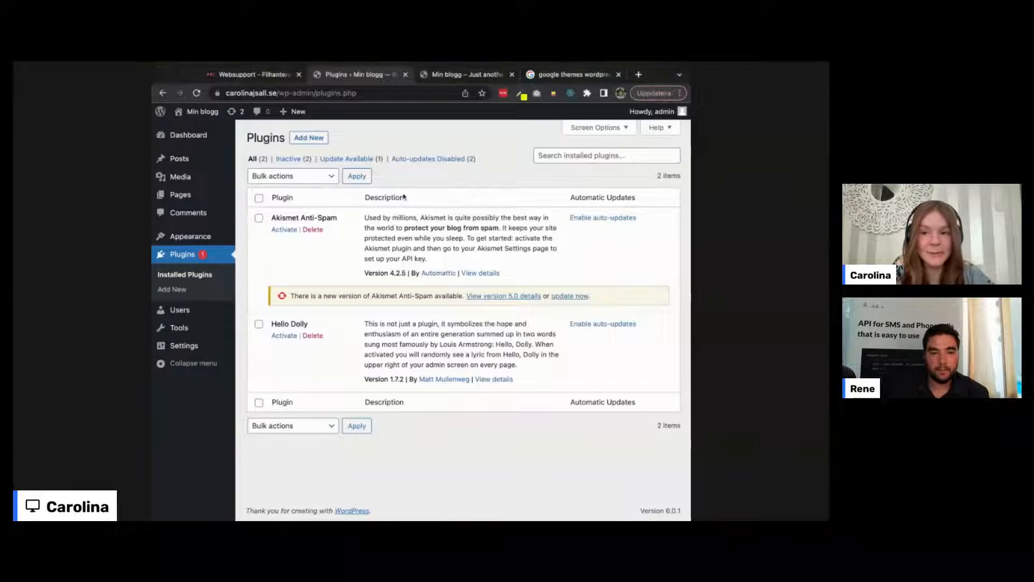
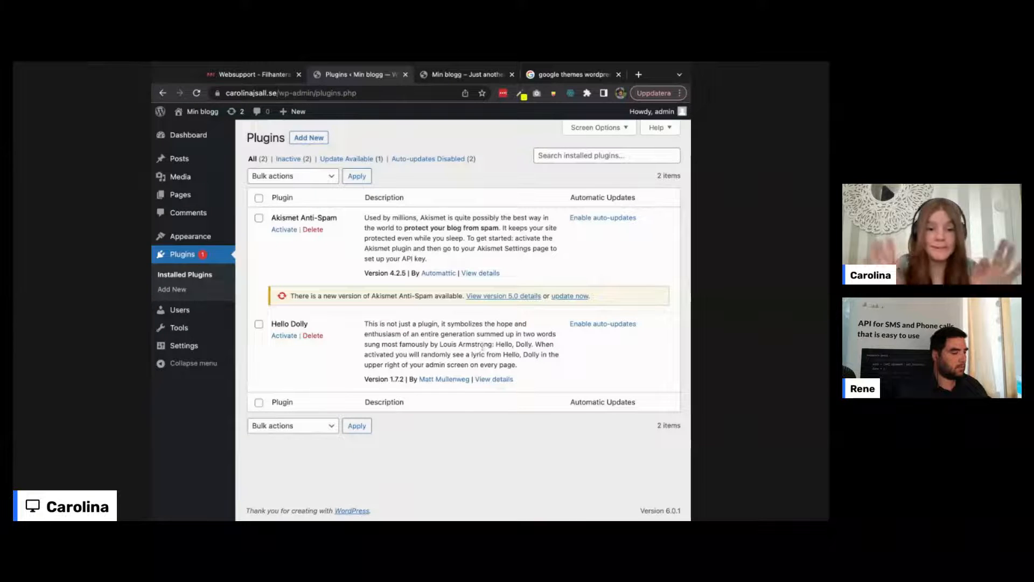
Step: Open Min blogg's Add Plugins page and browse featured plugins like Classic Editor, Akismet and Jetpack
click(311, 139)
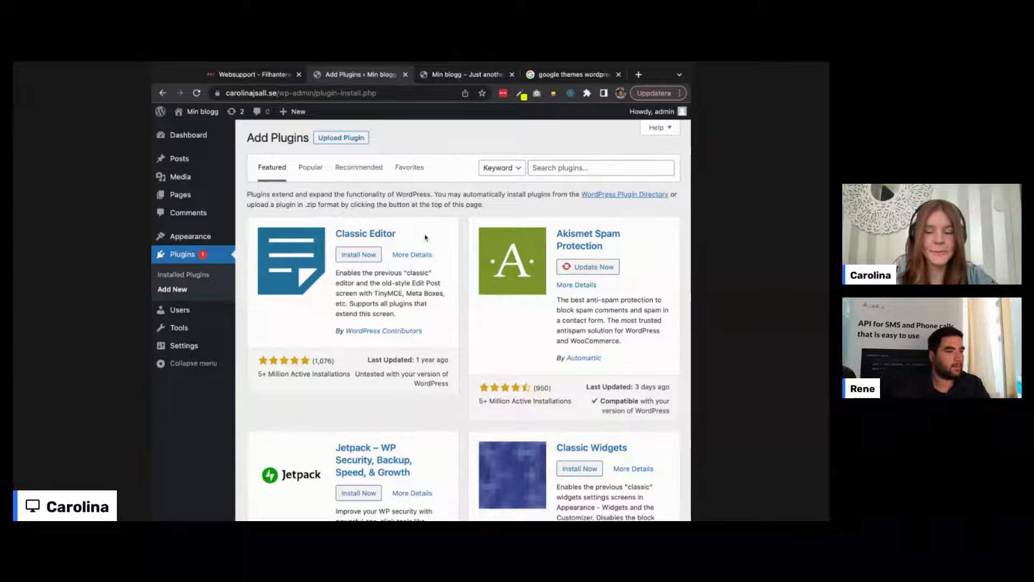
scroll(446, 318, down, 1)
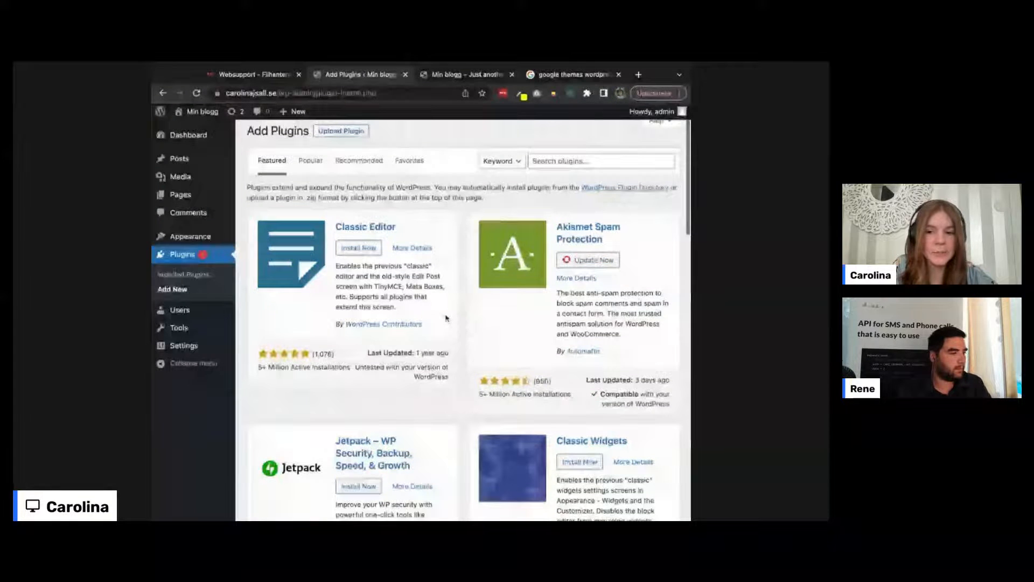
scroll(446, 318, down, 1)
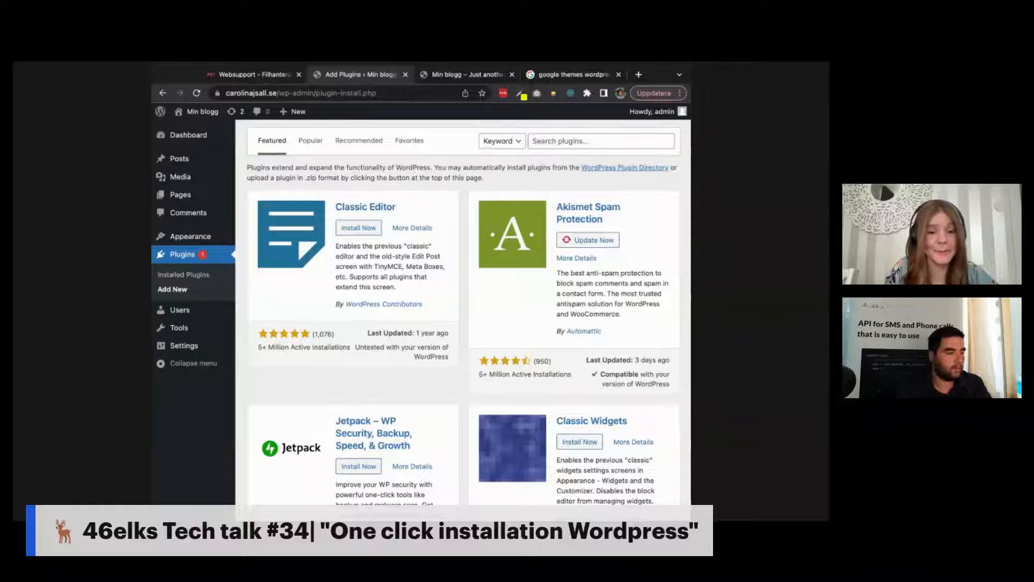
scroll(464, 313, down, 1)
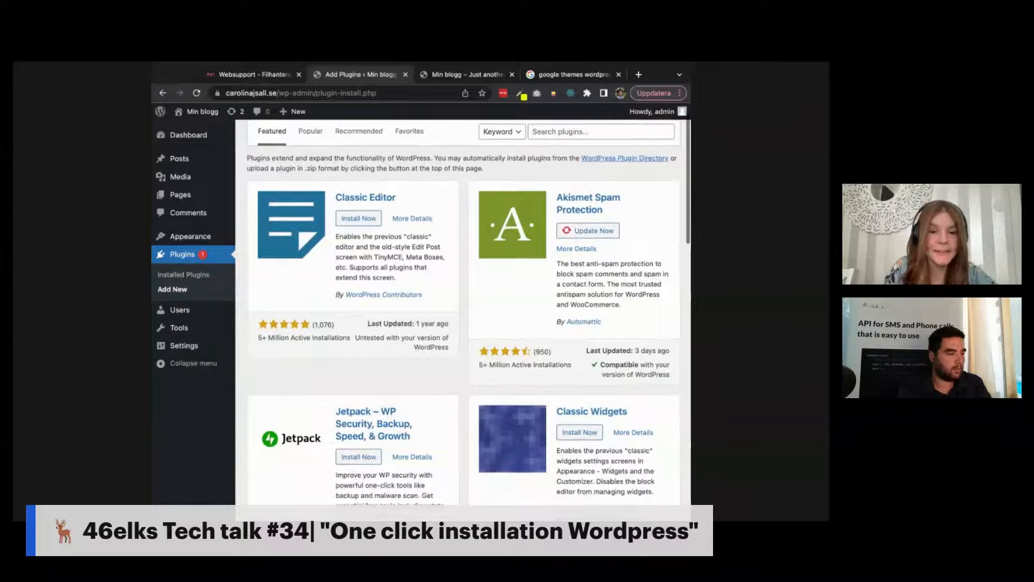
scroll(464, 312, up, 1)
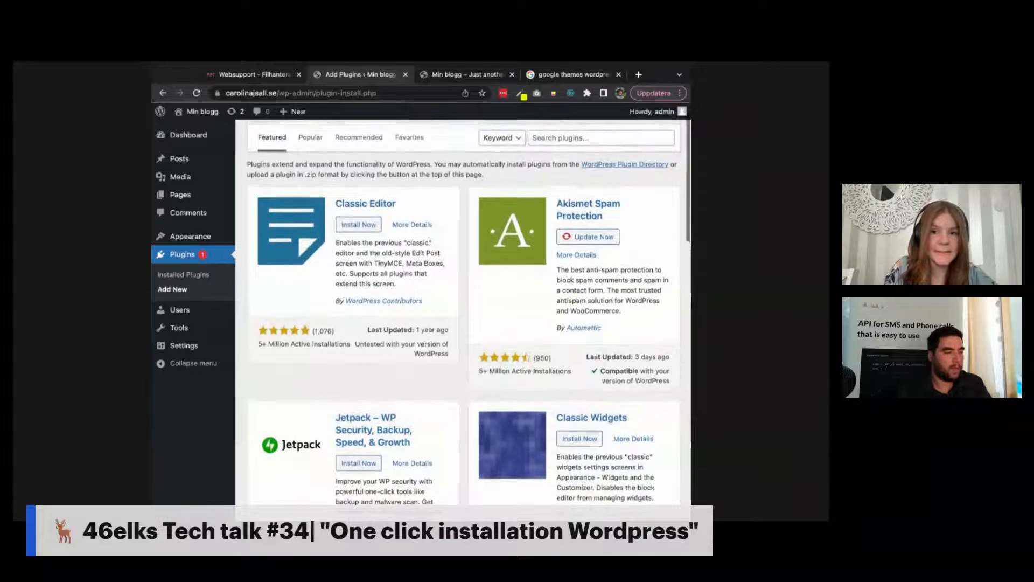
scroll(463, 313, up, 1)
scroll(463, 312, down, 3)
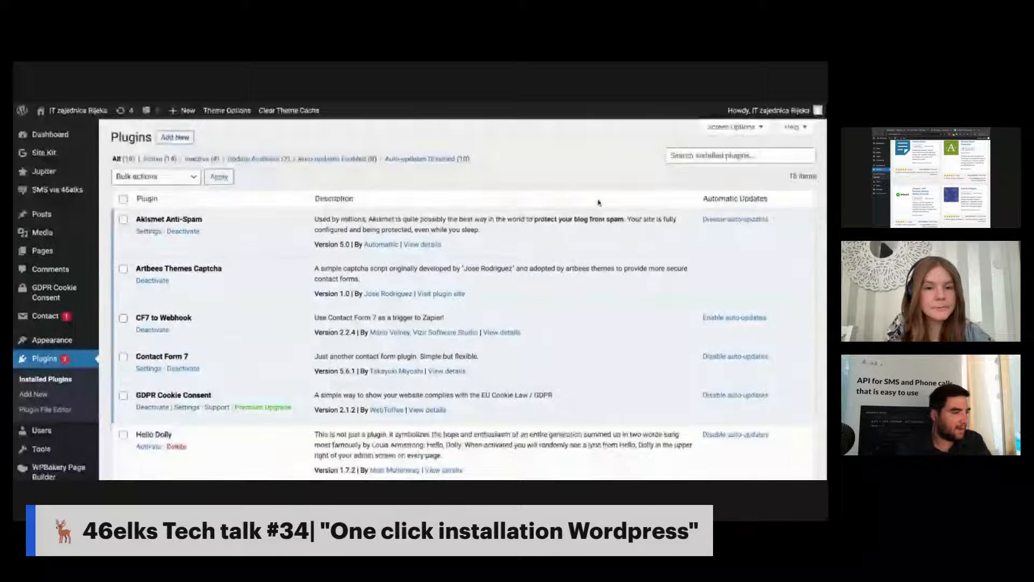
Step: Scroll through the IT zajednica Rijeka site's long Installed Plugins list
scroll(598, 203, down, 2)
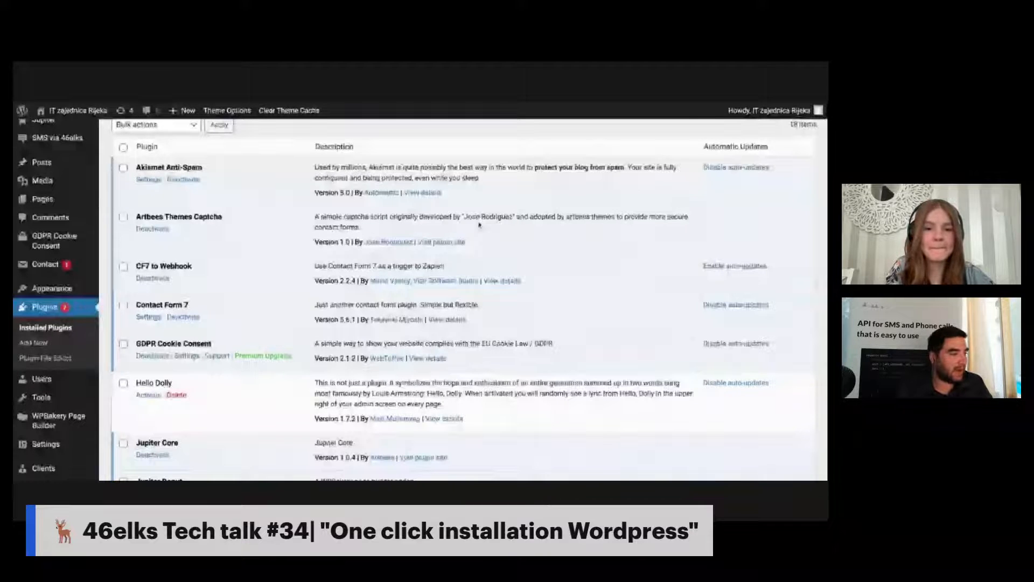
scroll(479, 225, down, 1)
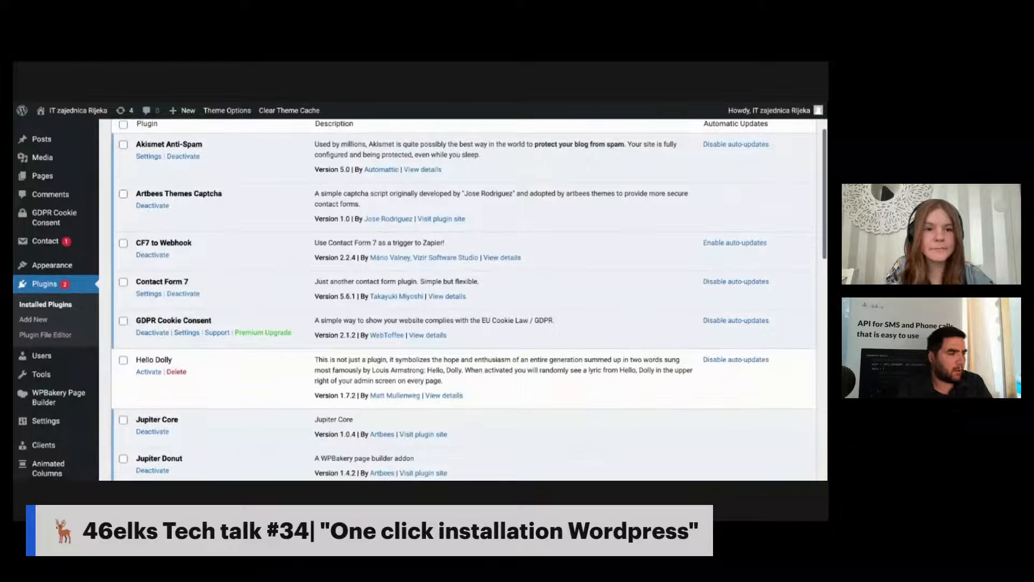
scroll(259, 264, down, 1)
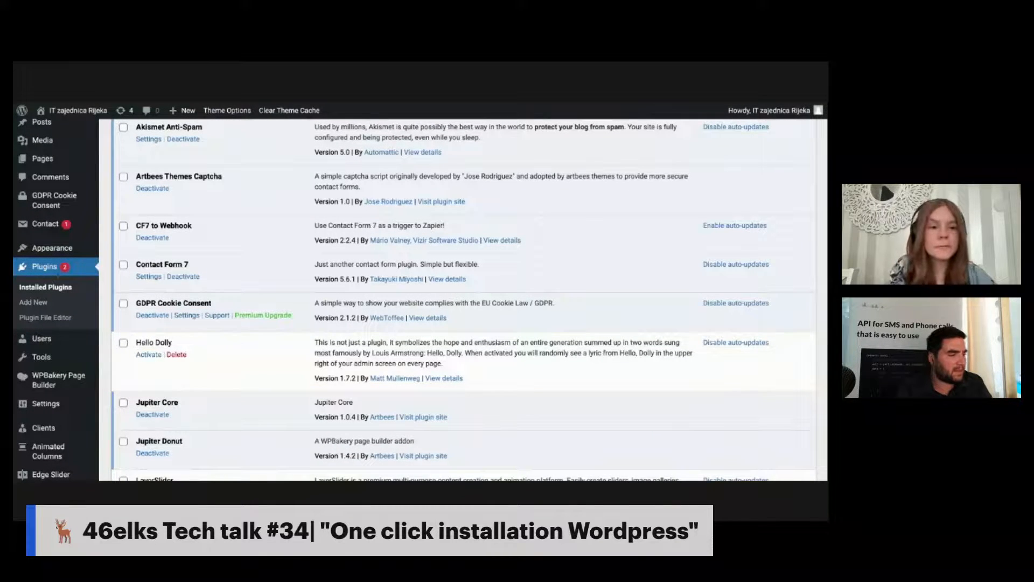
scroll(384, 283, down, 1)
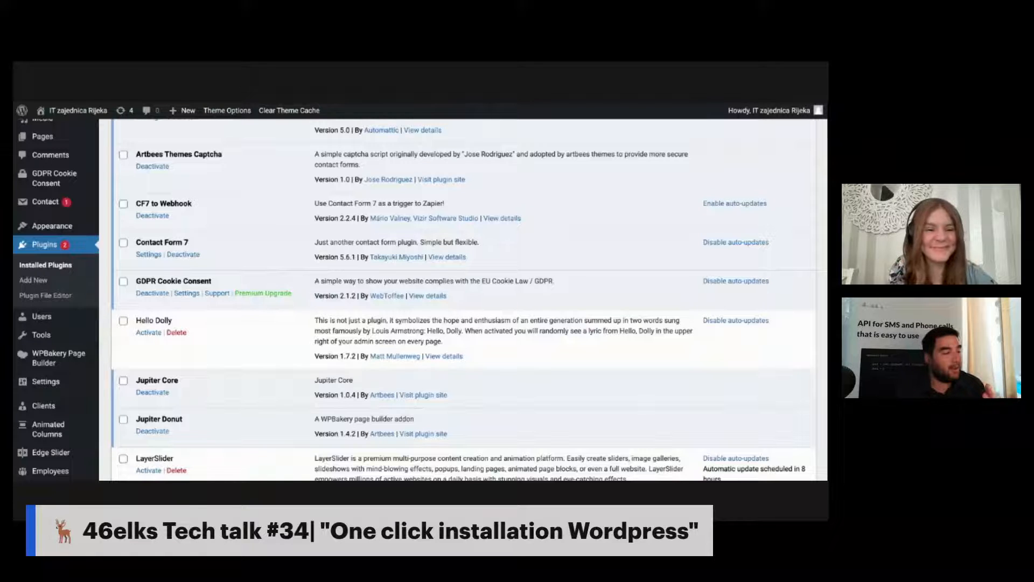
scroll(420, 299, up, 5)
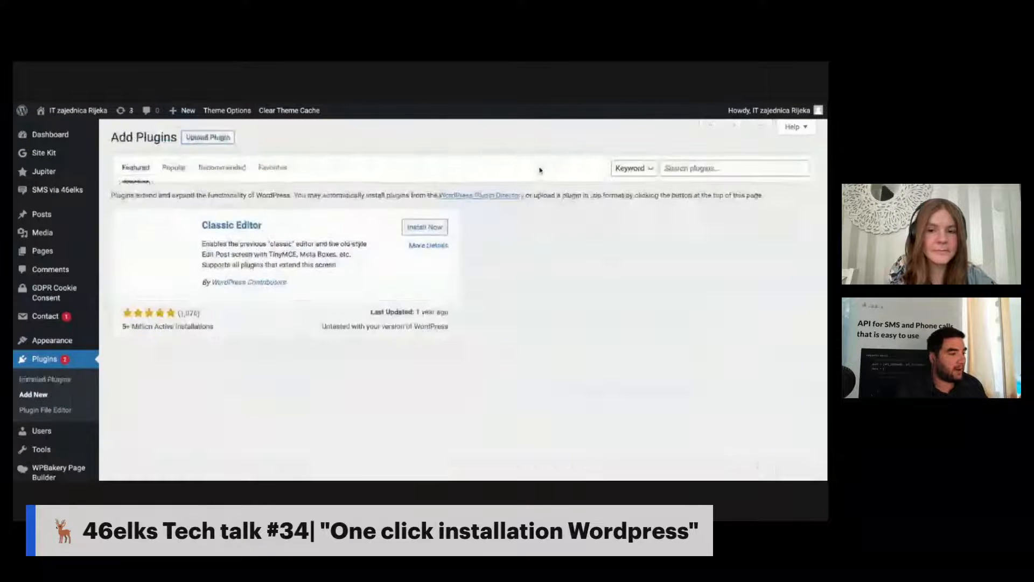
Step: Search the plugin directory for 'gdpr'
click(677, 171)
text(gdpr)
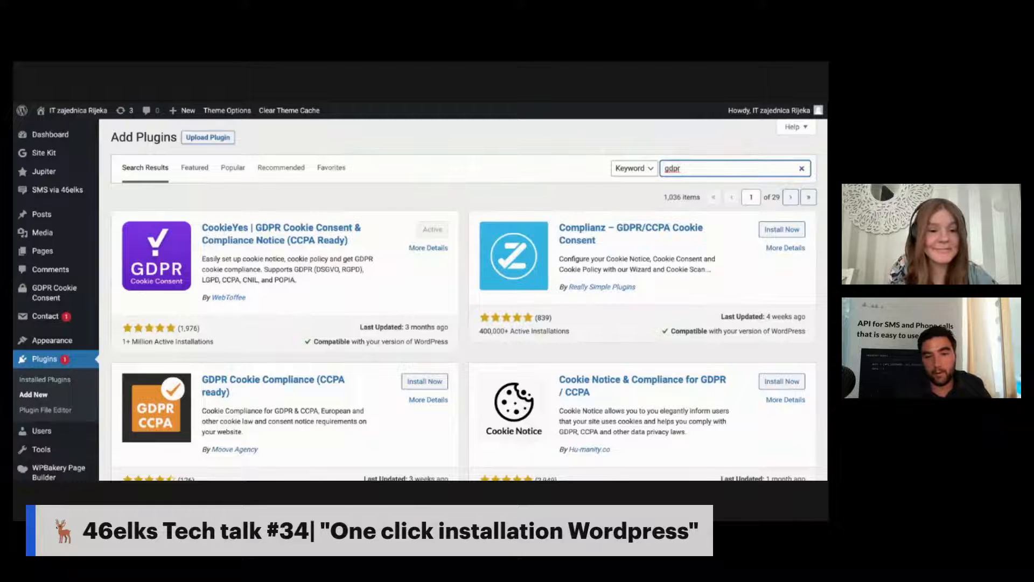
click(300, 242)
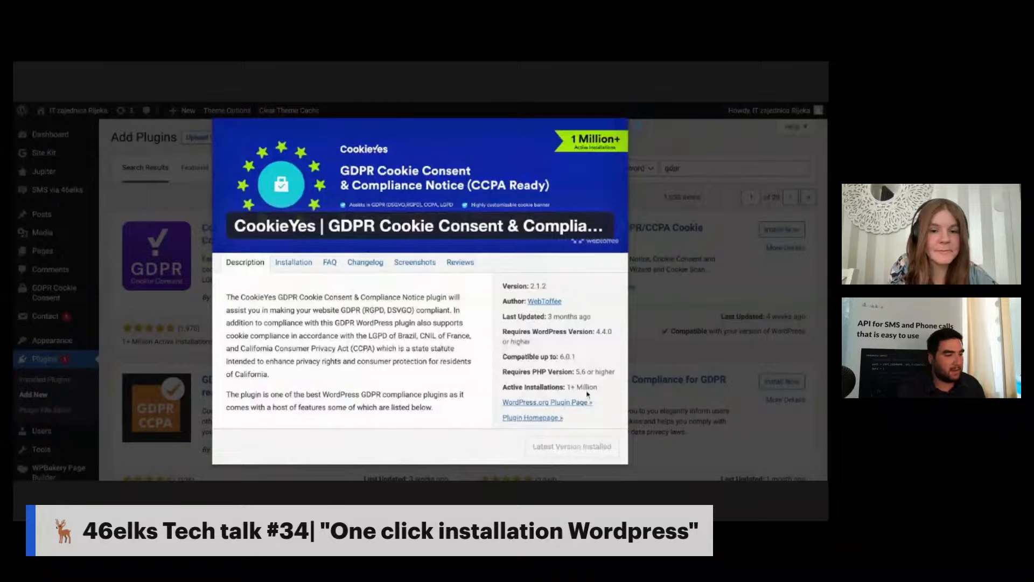
scroll(588, 395, down, 3)
scroll(588, 394, down, 15)
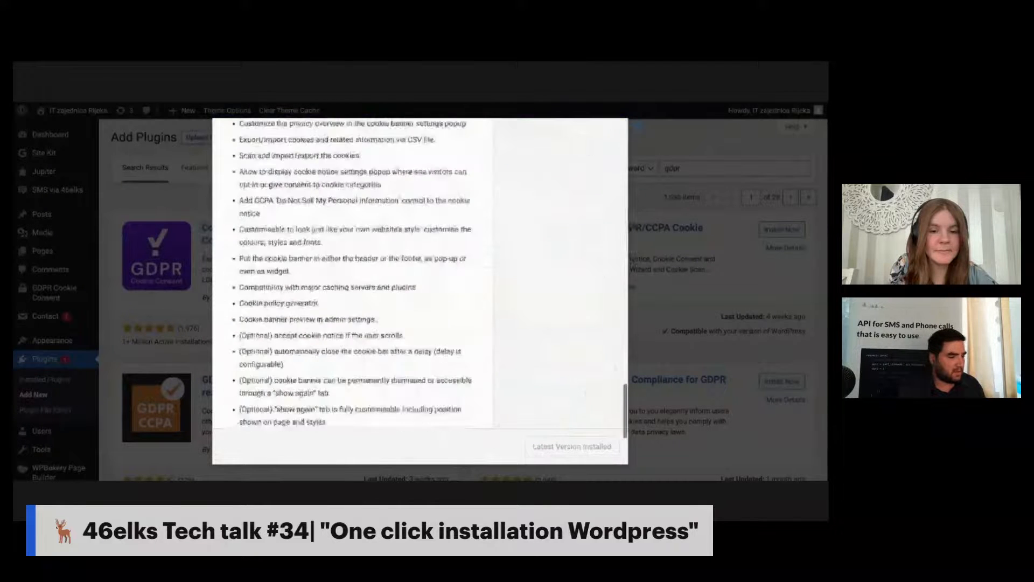
scroll(427, 290, up, 20)
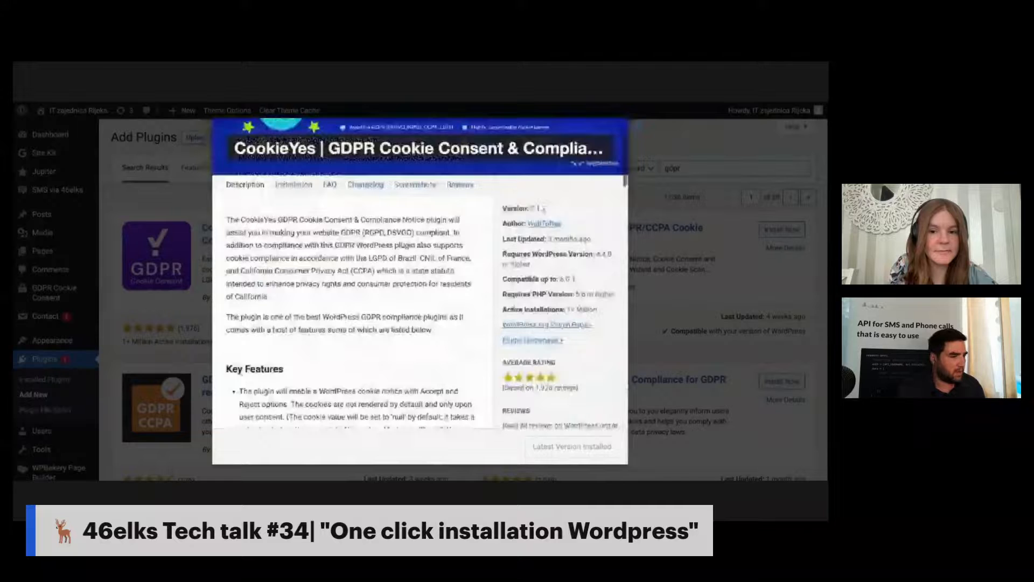
click(634, 127)
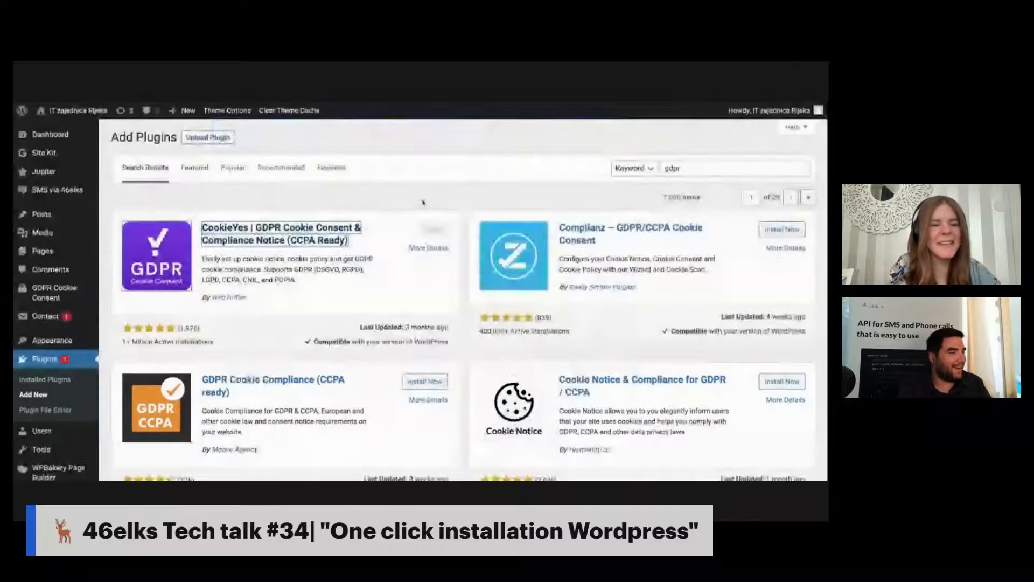
Step: Go back to the installed plugins list and scroll through it
key(alt+Left)
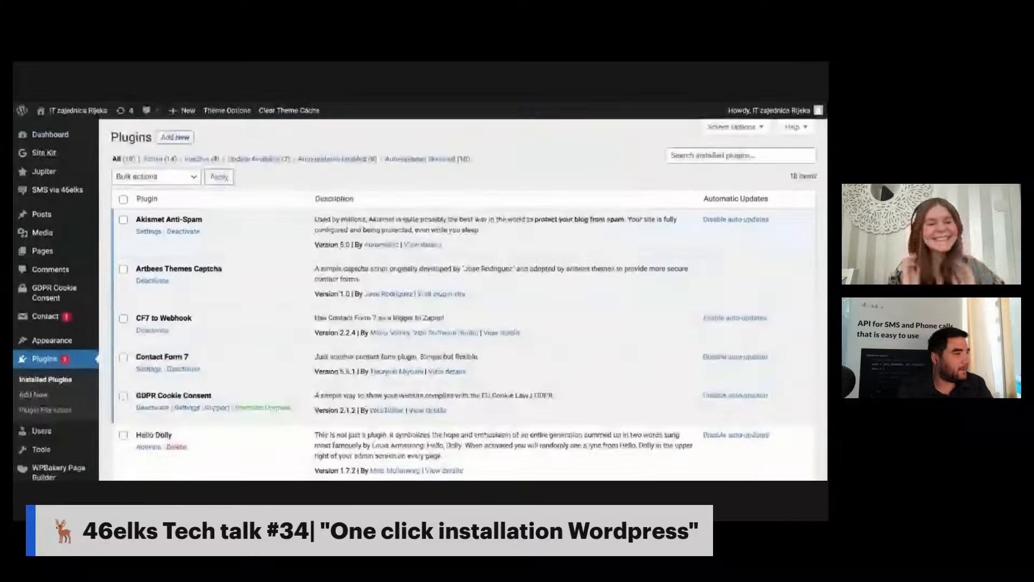
scroll(315, 300, down, 5)
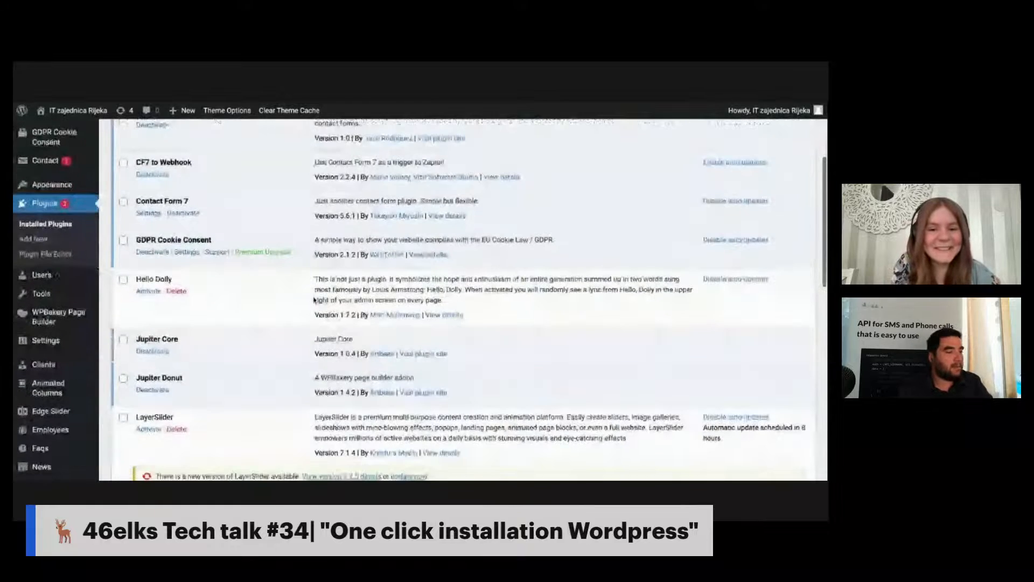
scroll(314, 300, down, 1)
scroll(315, 300, down, 1)
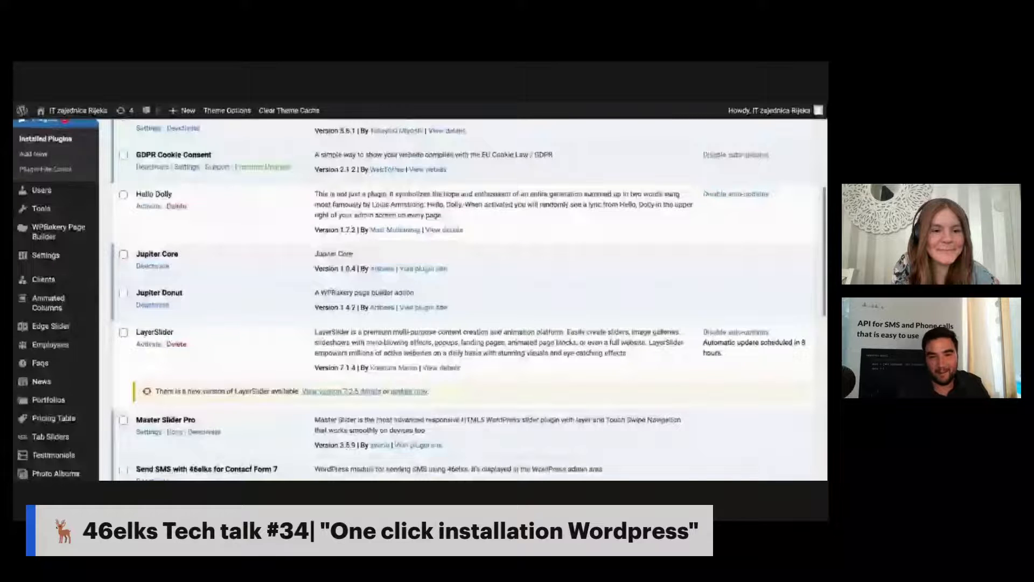
scroll(315, 300, down, 2)
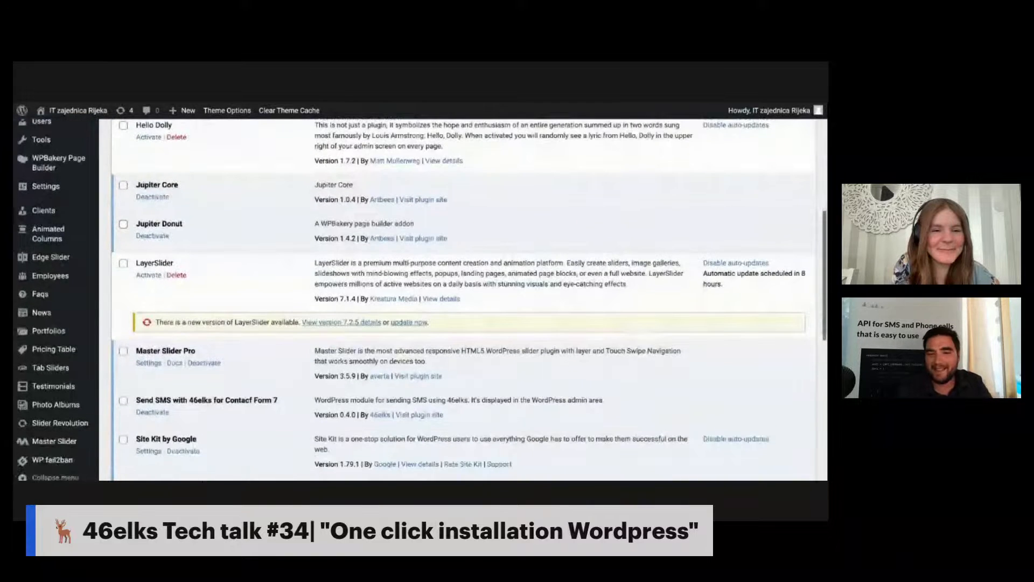
scroll(315, 300, down, 6)
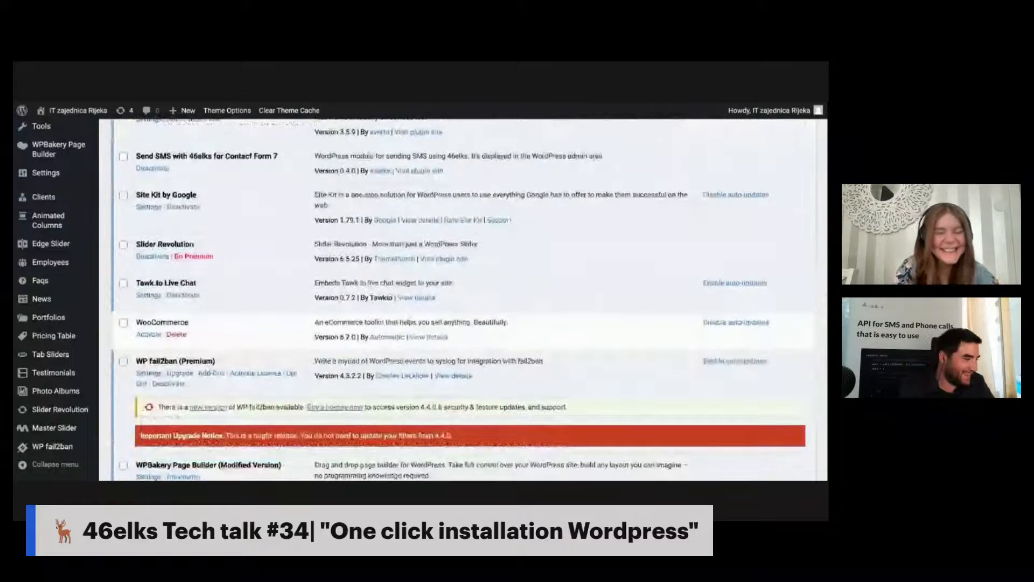
scroll(464, 300, up, 2)
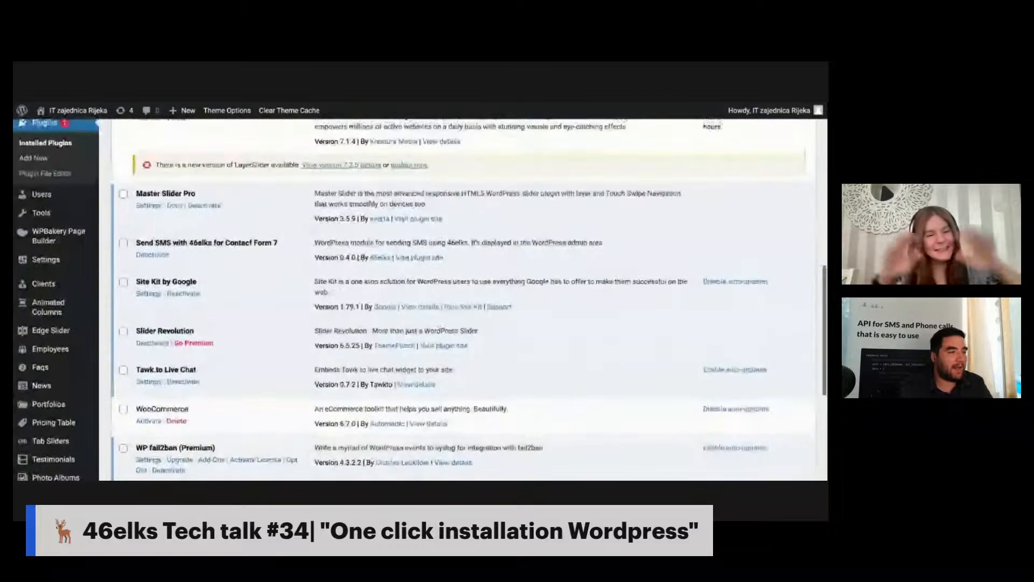
scroll(463, 300, down, 5)
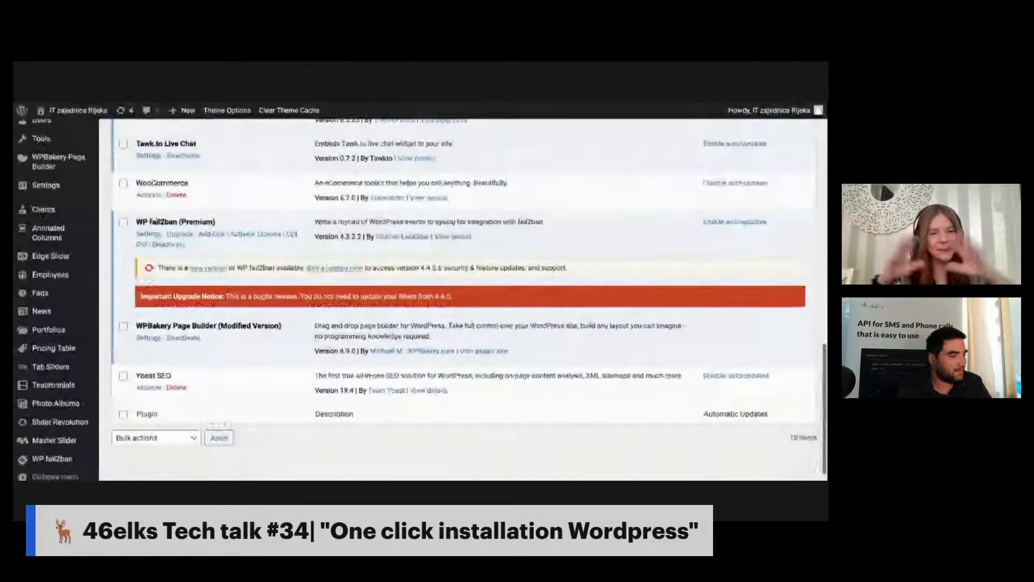
scroll(147, 282, up, 15)
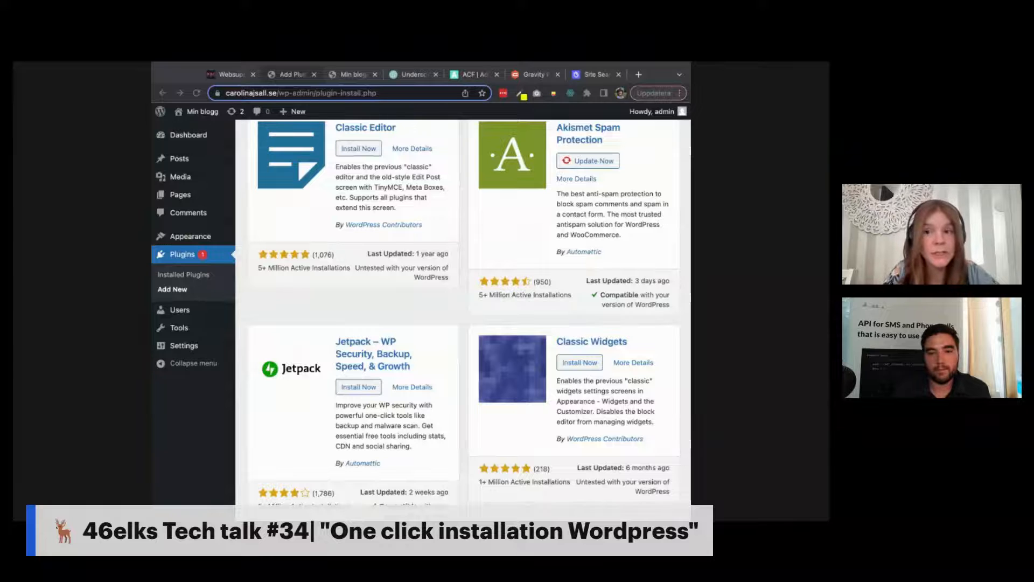
Step: Show Min blogg's All Posts list with its single 'Hello world!' post
click(182, 162)
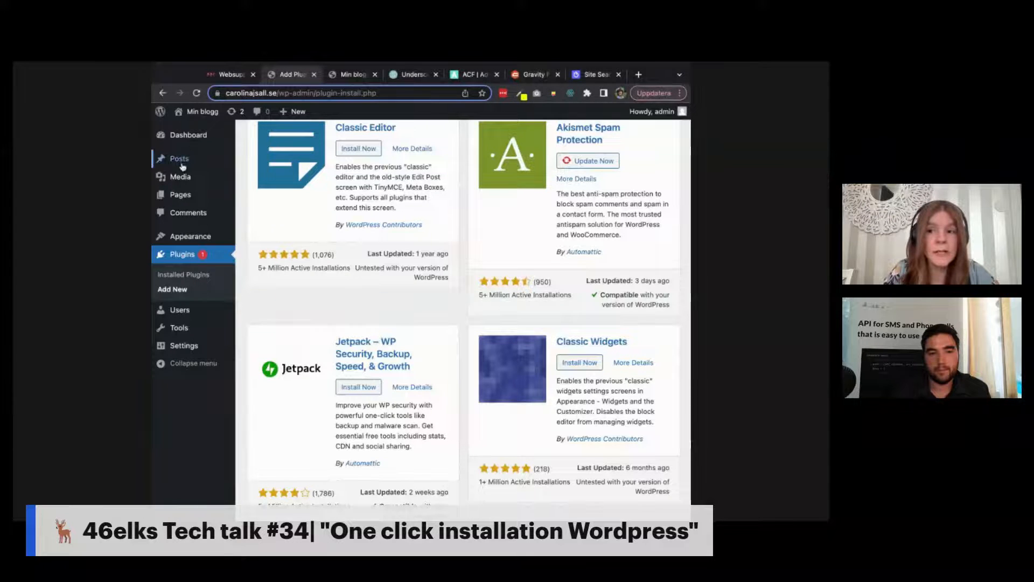
click(183, 165)
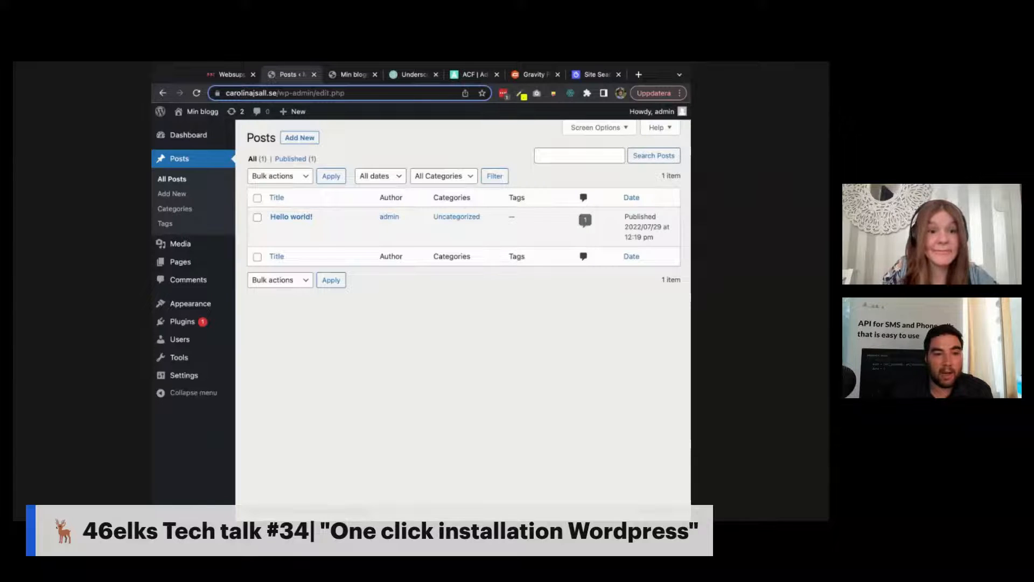
Step: Switch away from the browser window and bring it back into focus
key(super+Tab)
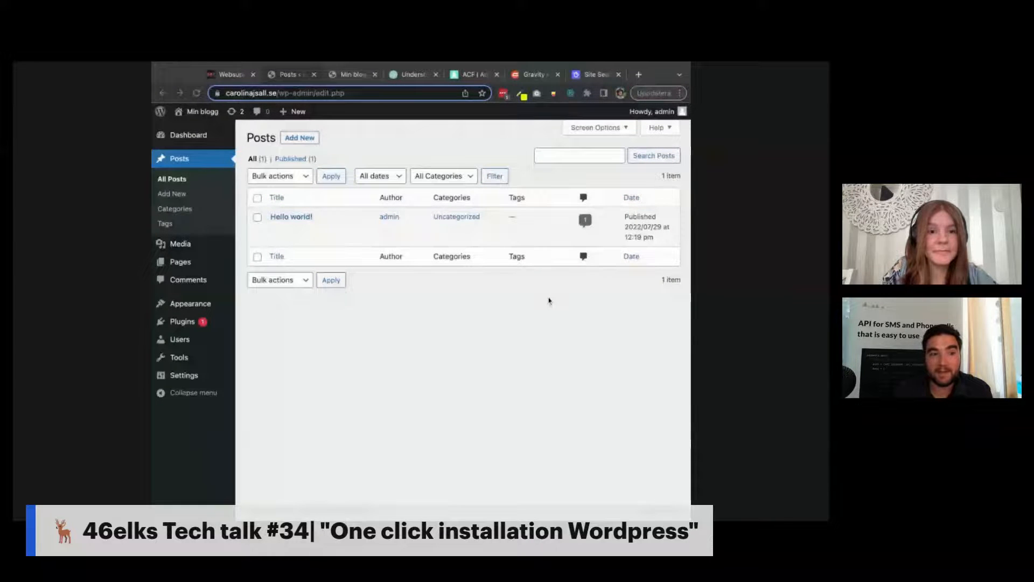
click(497, 327)
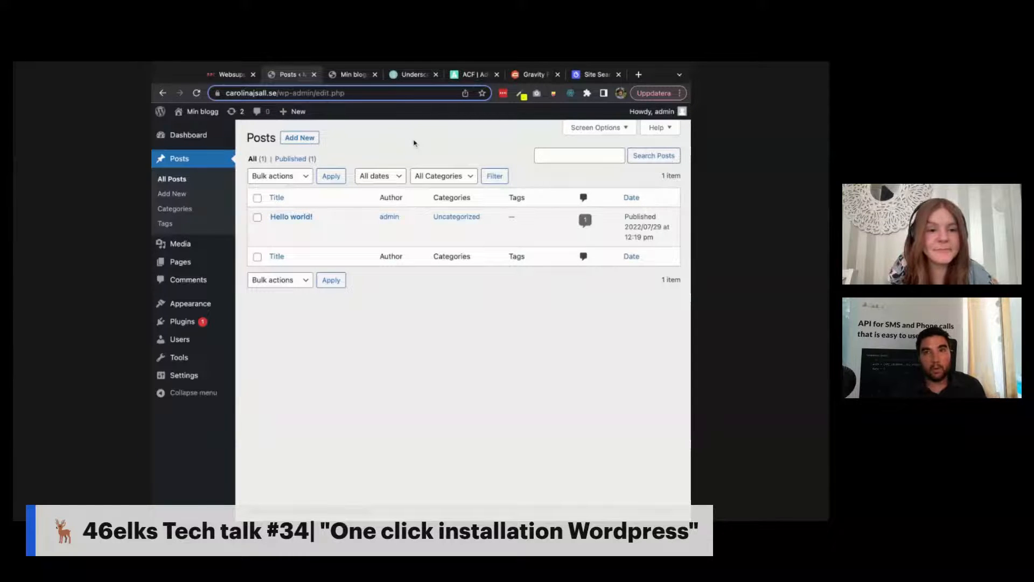
Step: View the live Min blogg front end showing the 'Hello world!' post
click(354, 74)
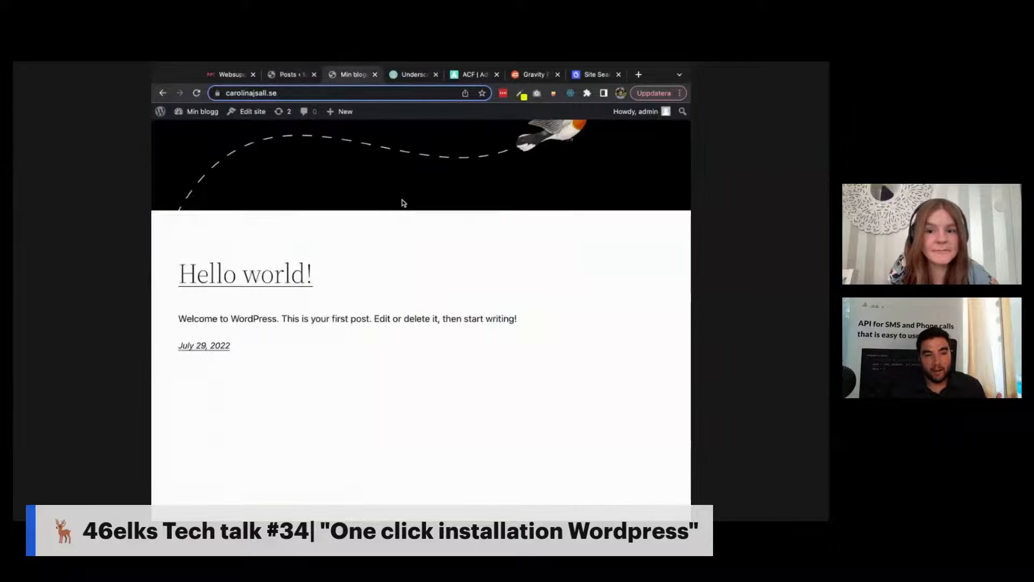
scroll(404, 203, up, 3)
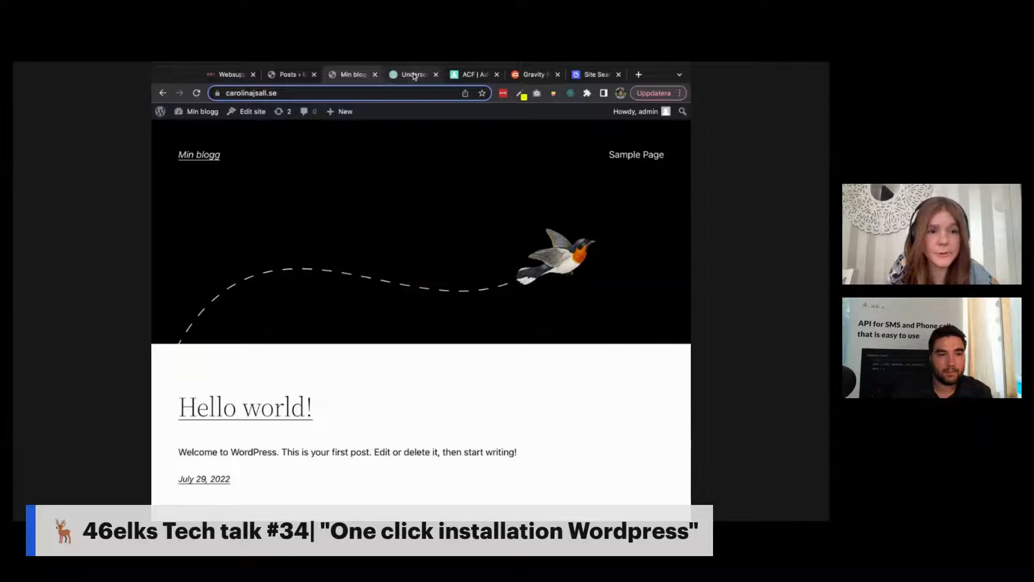
Step: Accept the ACF site's cookie notice, browse its homepage, then move to Gravity Forms
click(474, 76)
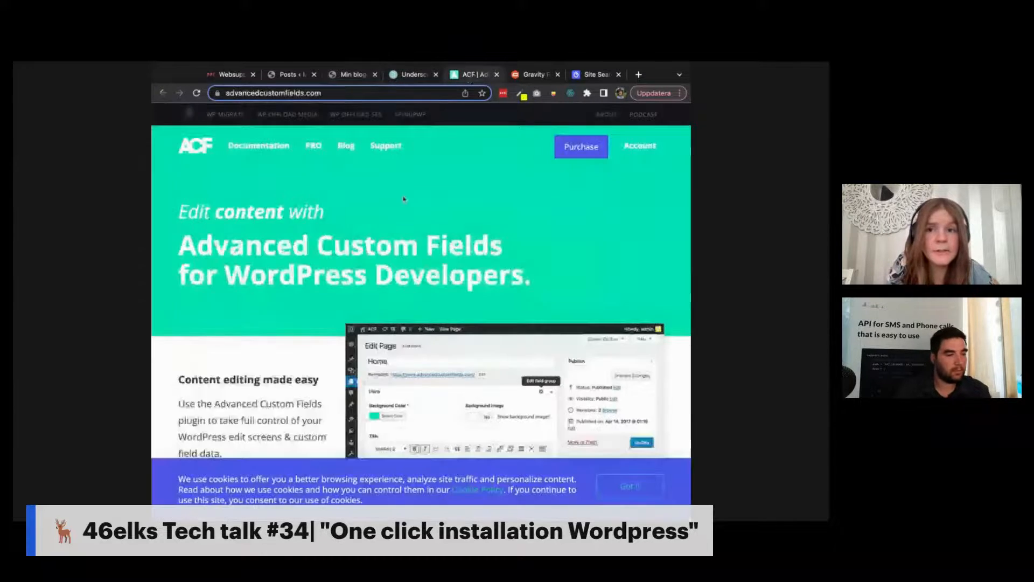
click(628, 486)
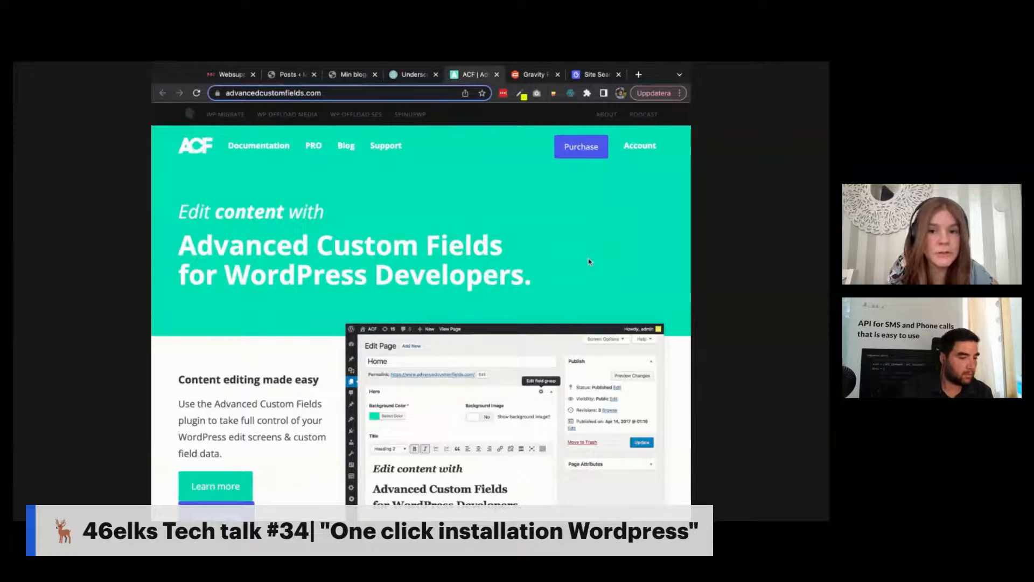
scroll(589, 262, down, 5)
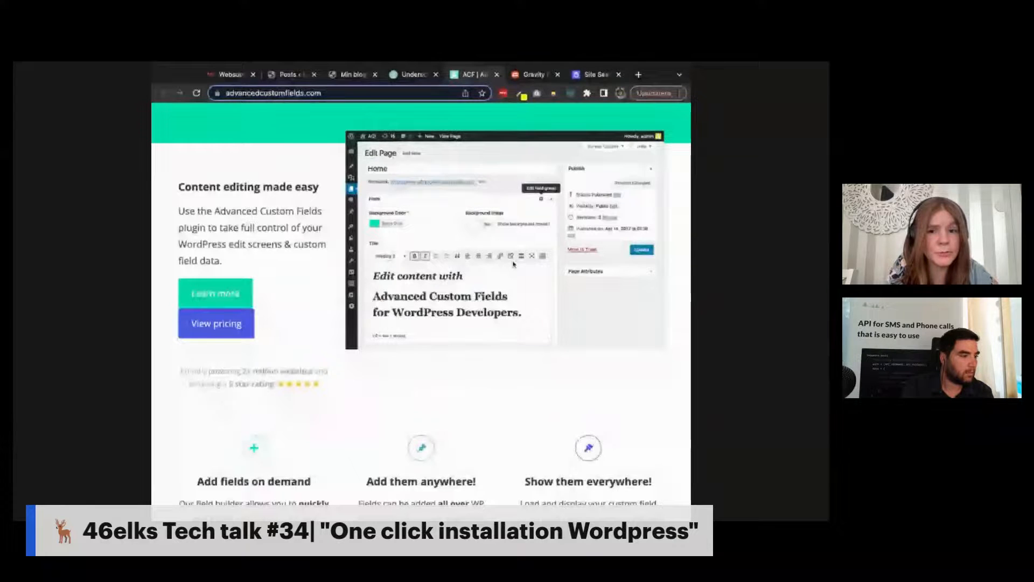
click(532, 75)
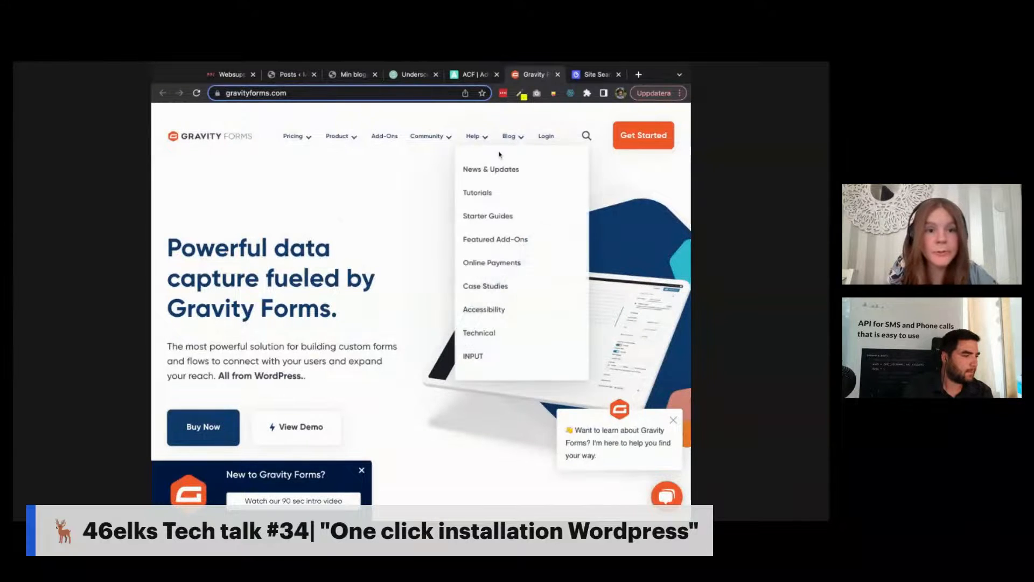
Step: Show the Algolia homepage at algolia.com
click(592, 75)
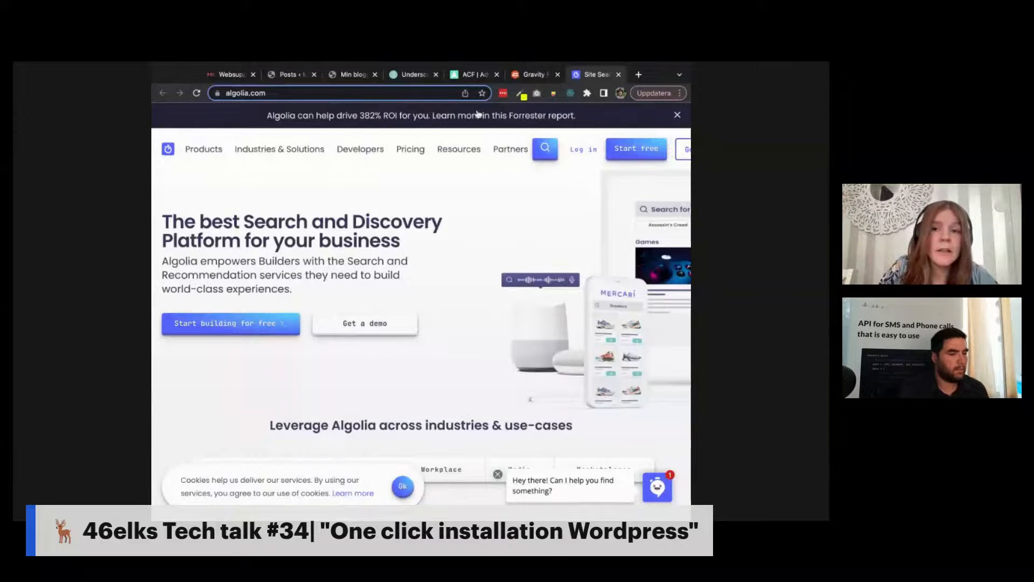
Step: Show the Underscores starter-theme page at underscores.me
click(409, 75)
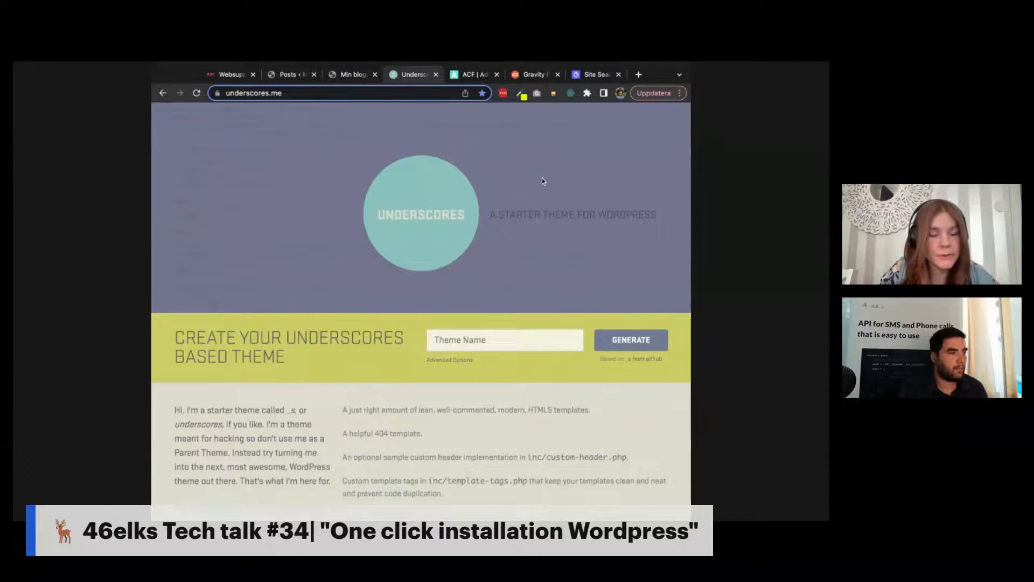
Step: Scroll through the underscores.me starter theme page, glance at Min blogg, then return to Underscores
scroll(542, 179, down, 2)
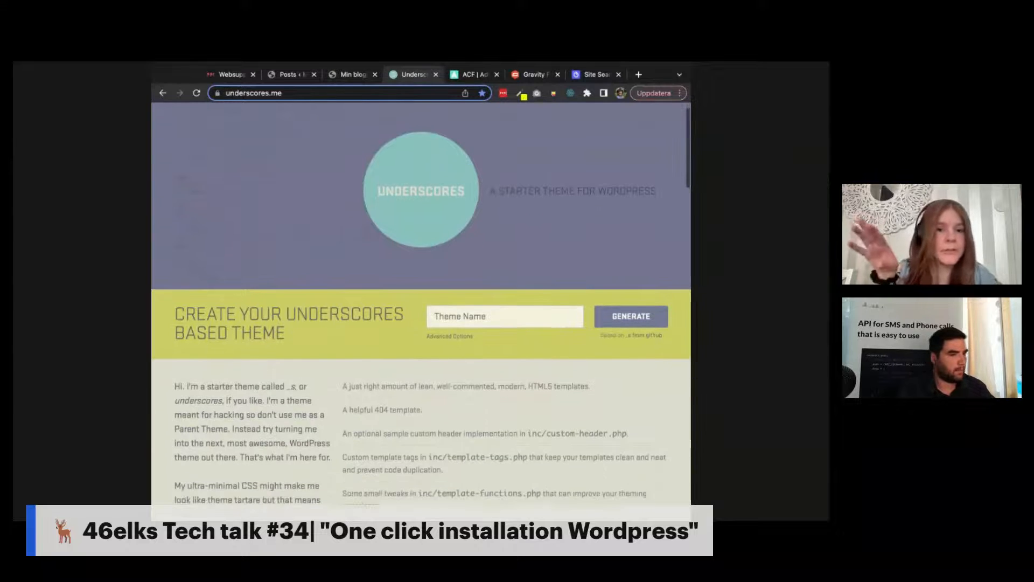
scroll(422, 304, down, 1)
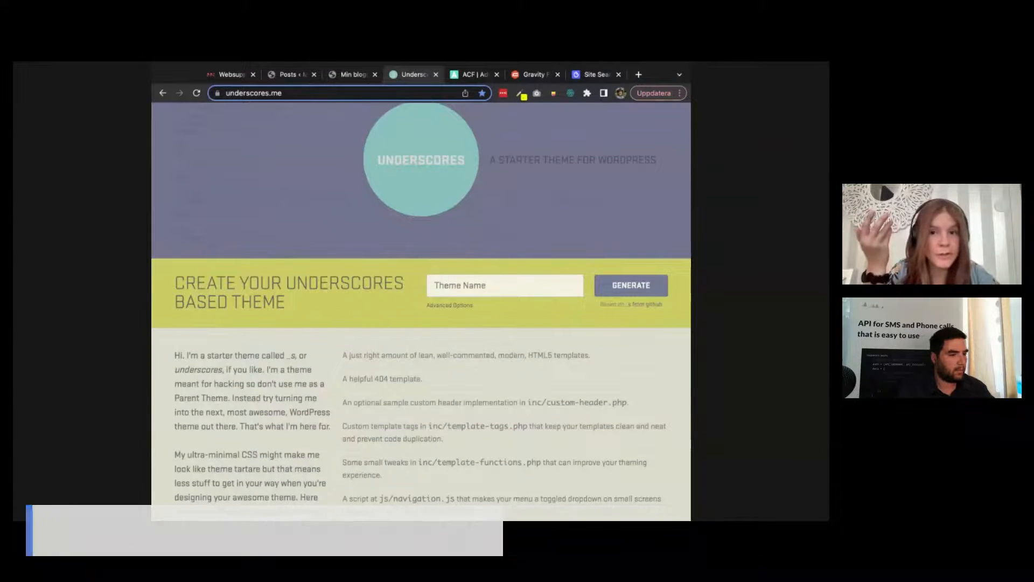
click(351, 75)
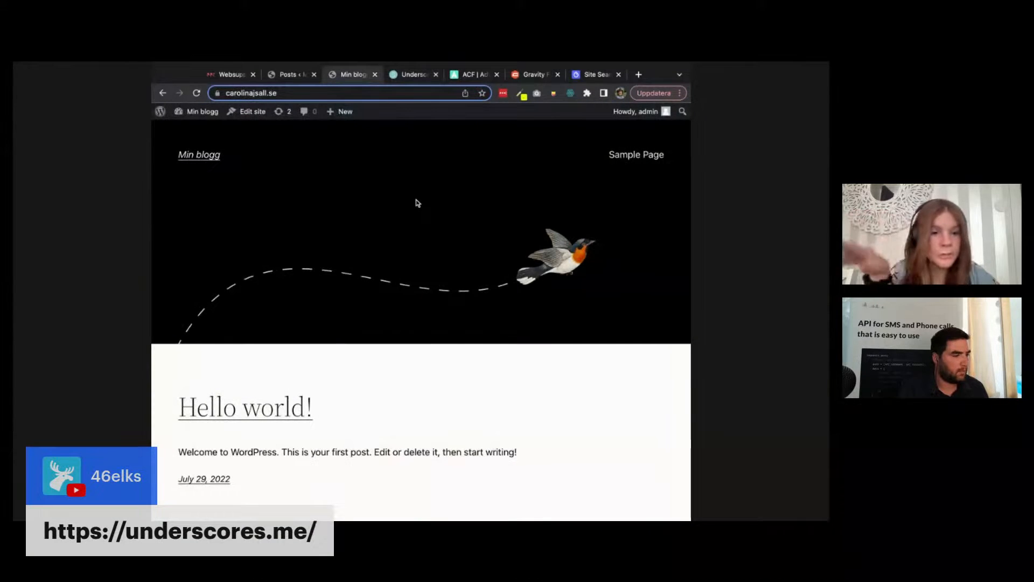
click(415, 76)
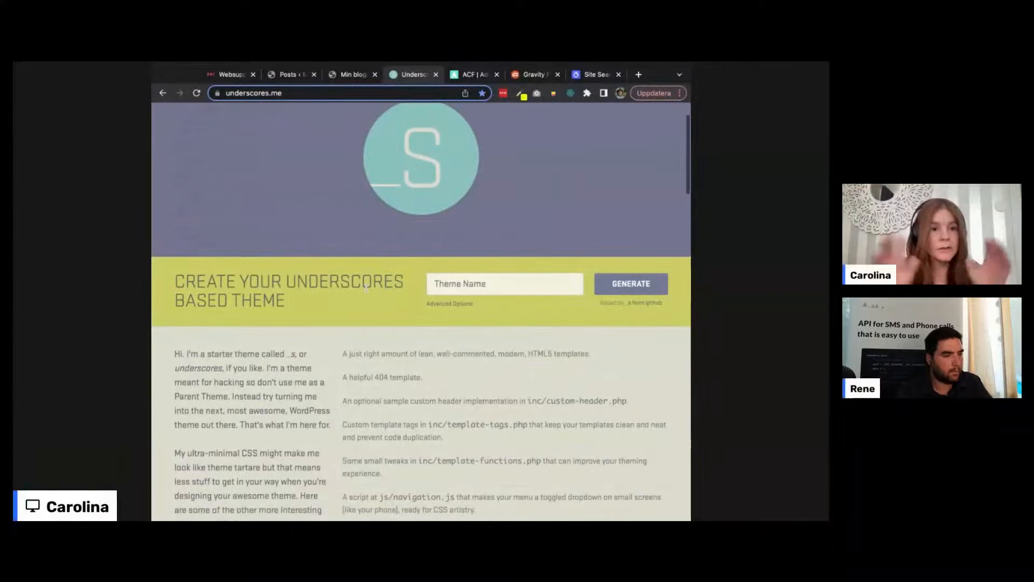
Step: Read further down the Underscores page, then go back to the Min blogg 'Hello world!' tab
scroll(366, 288, down, 2)
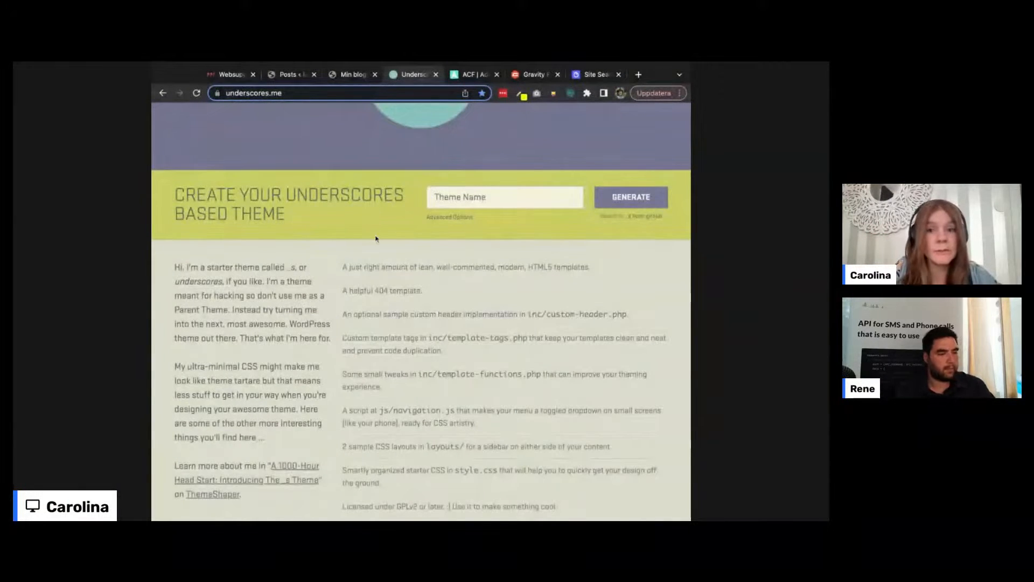
click(354, 79)
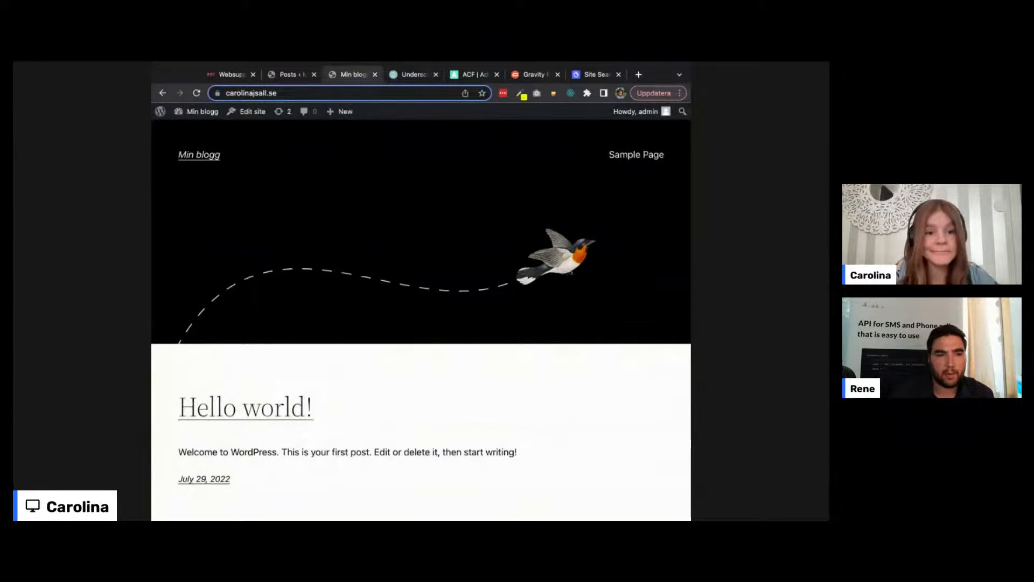
key(super+Tab)
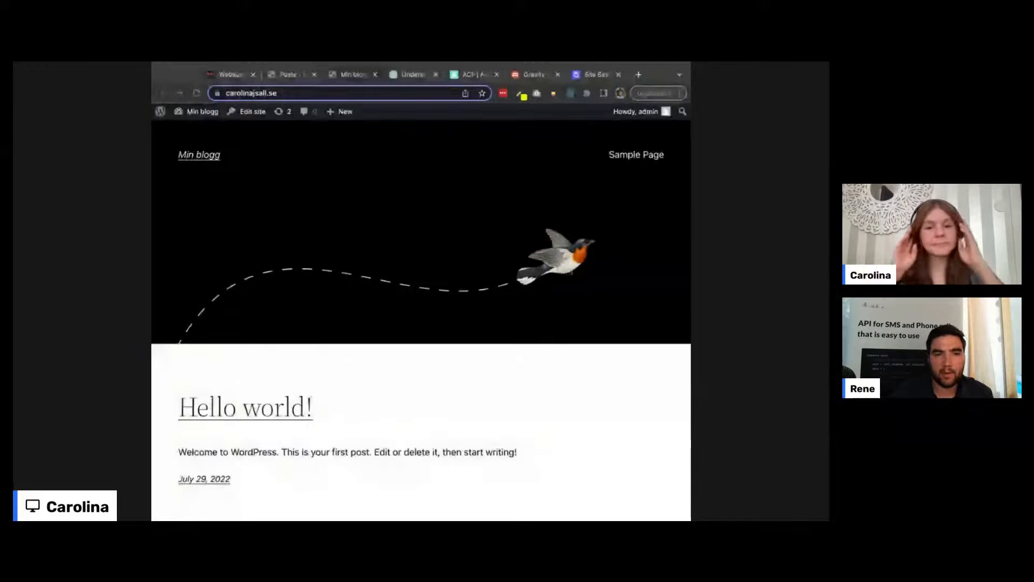